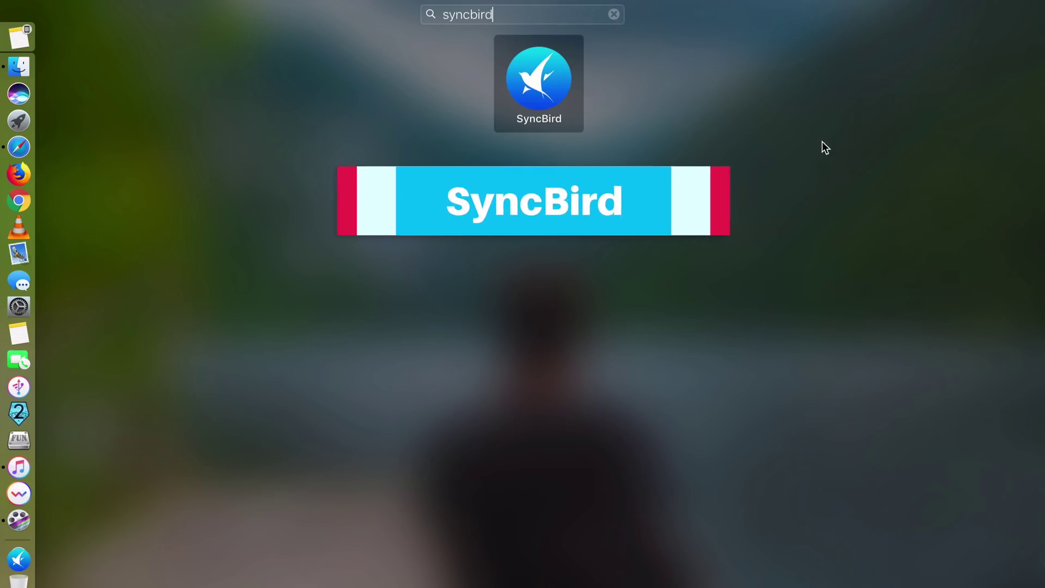
# Launch SyncBird Pro from its Launchpad icon.
pyautogui.click(547, 82)
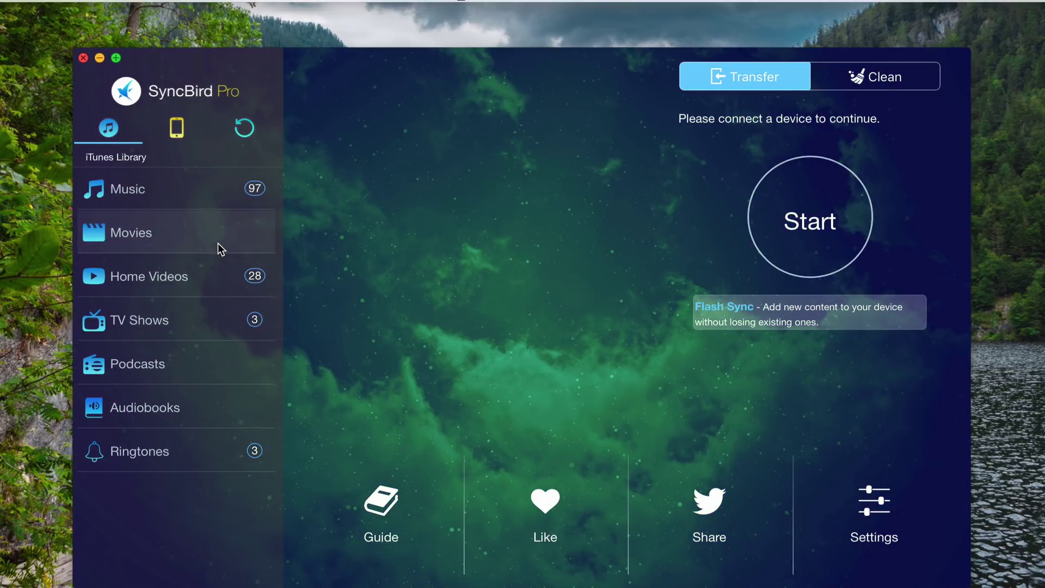
# Switch to the iPhone view and make the green nebula gallery image the app background.
pyautogui.click(179, 130)
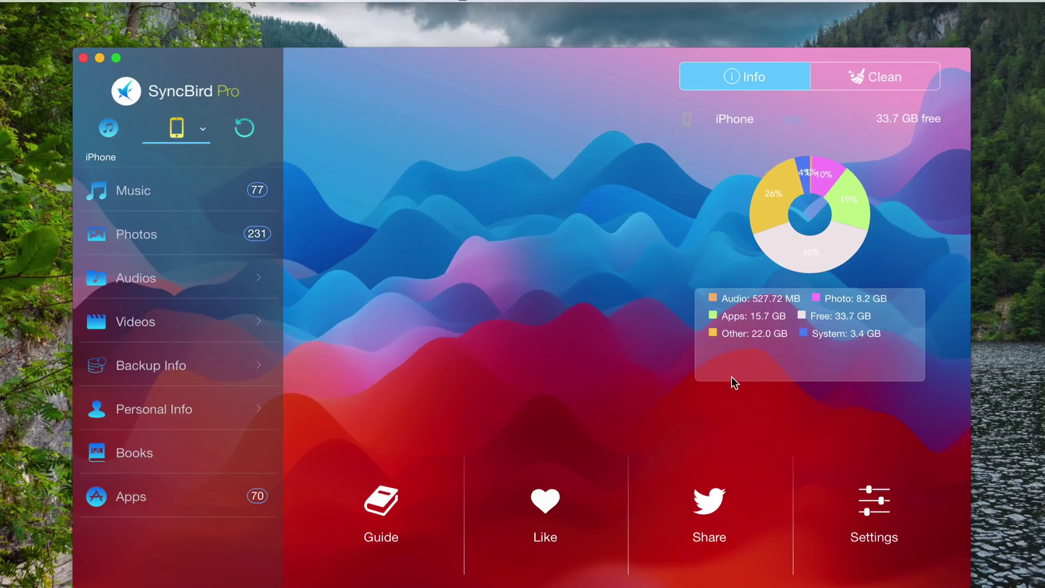
pyautogui.click(879, 508)
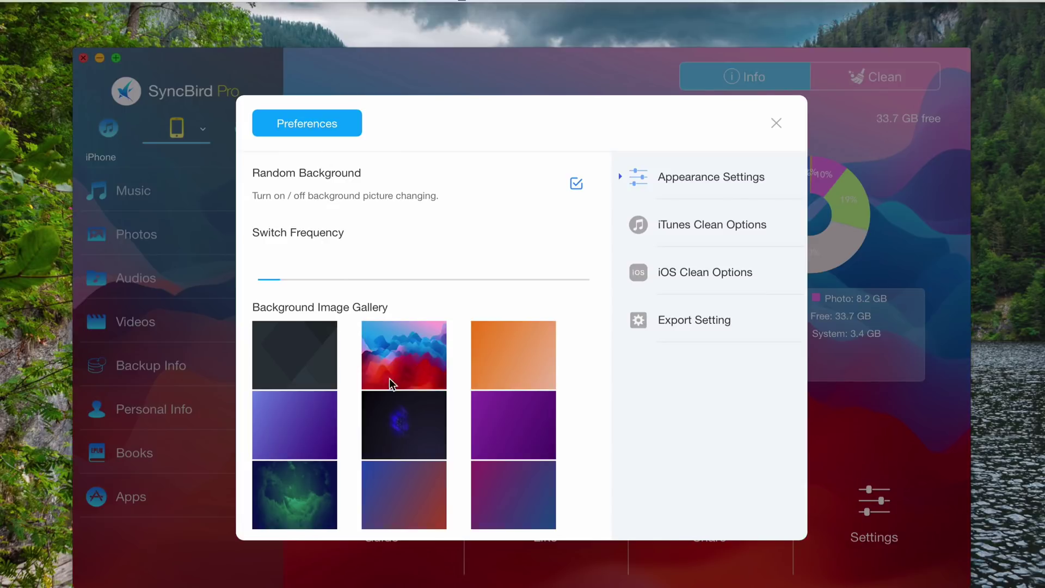
pyautogui.scroll(-2, 395, 393)
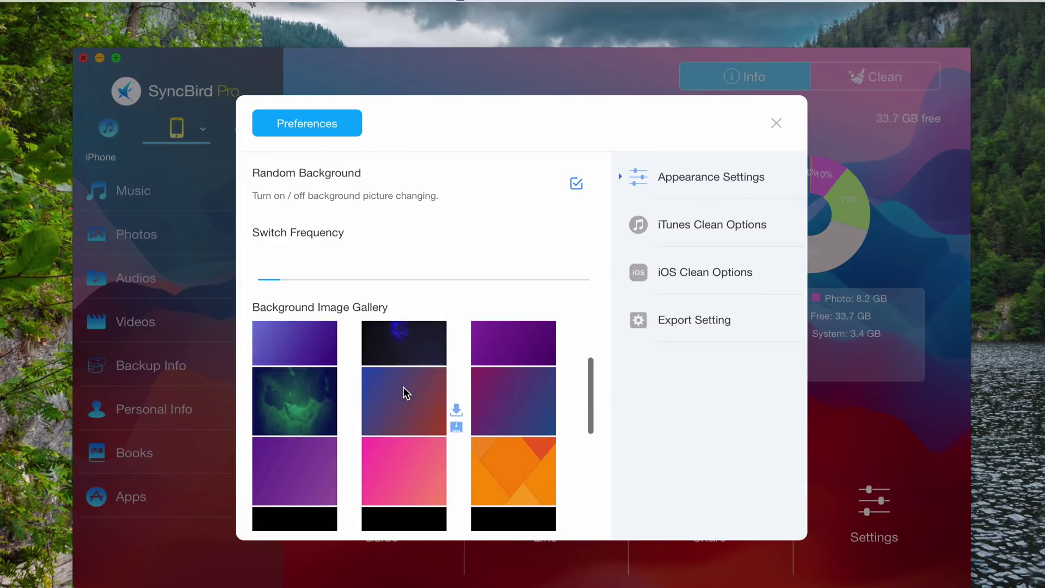
pyautogui.scroll(-2, 403, 386)
pyautogui.click(345, 513)
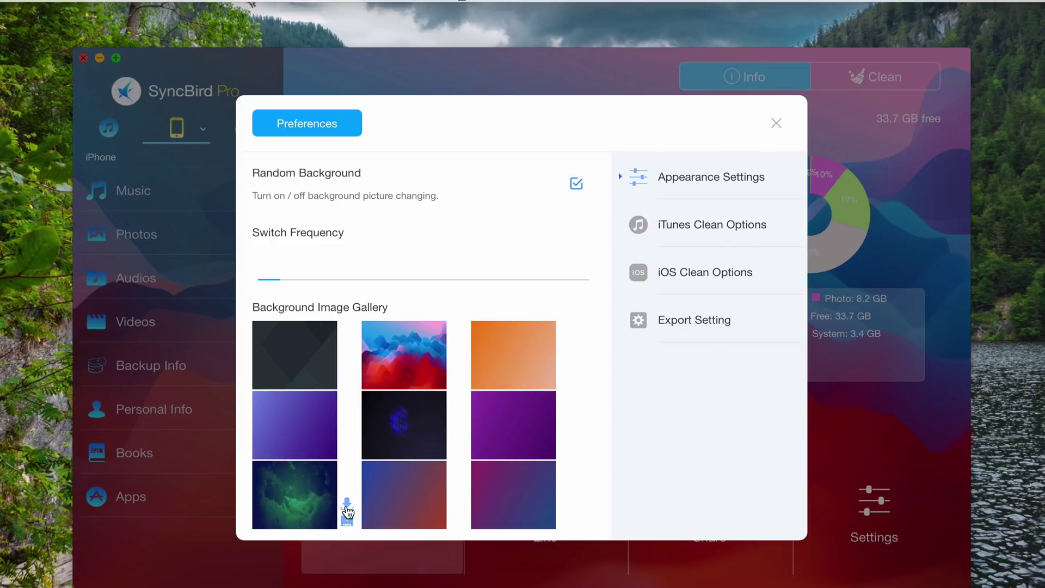
pyautogui.click(777, 127)
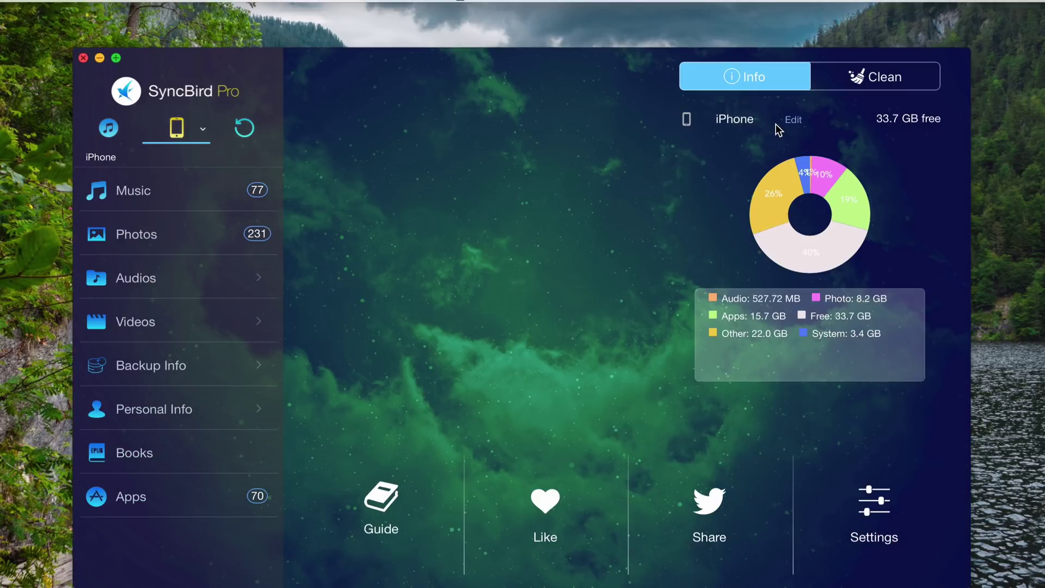
# Select all songs in the iPhone's music list and try sending them, dismissing the no-device warning.
pyautogui.click(205, 190)
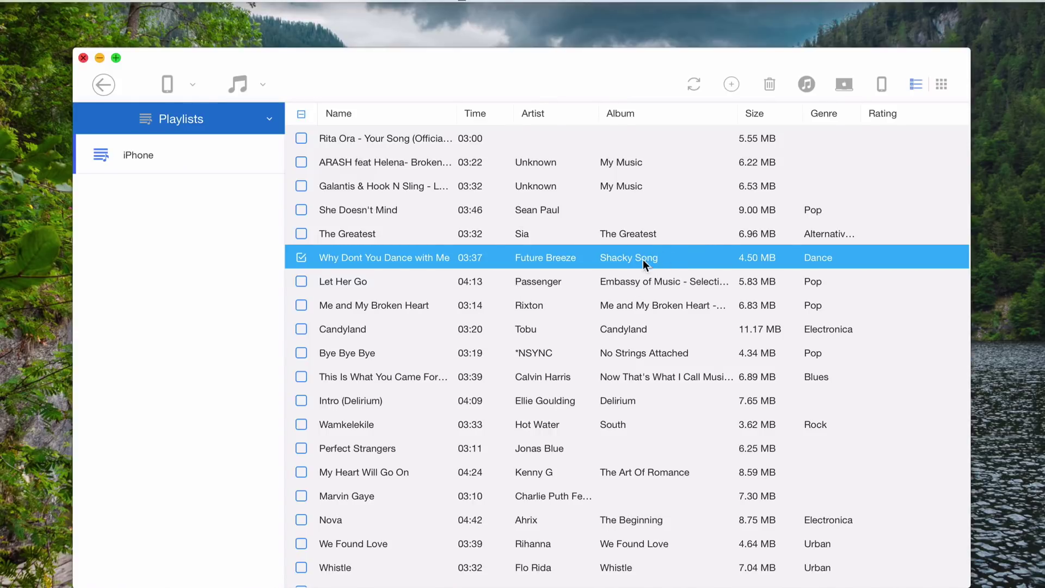
pyautogui.click(512, 280)
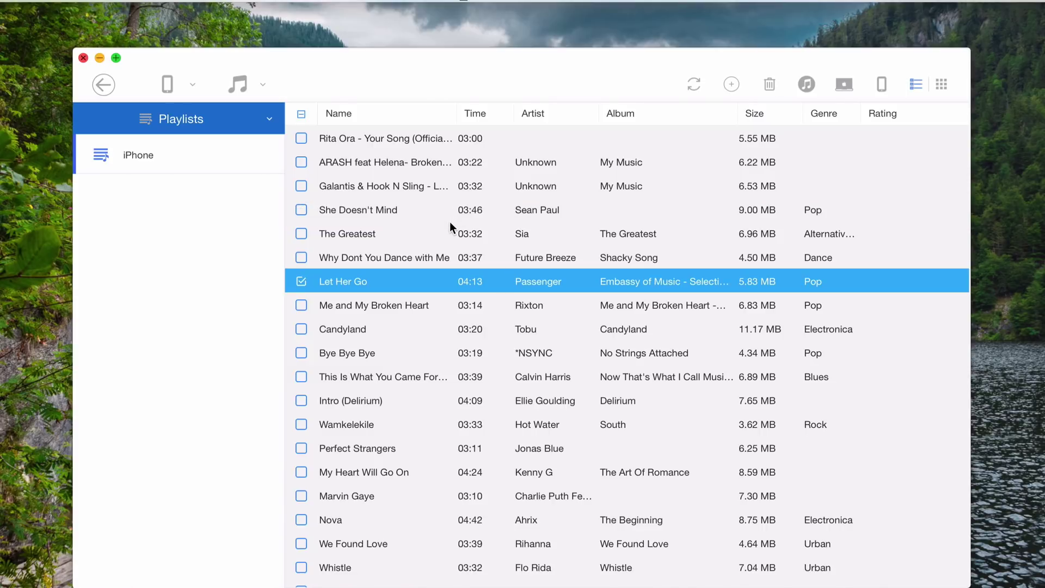
pyautogui.press('super+a')
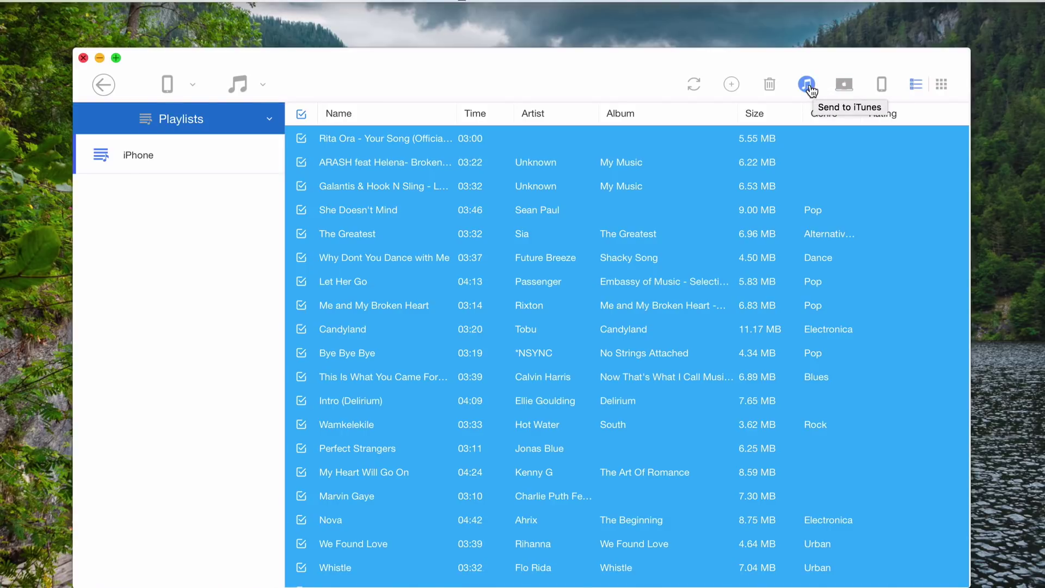
pyautogui.click(880, 87)
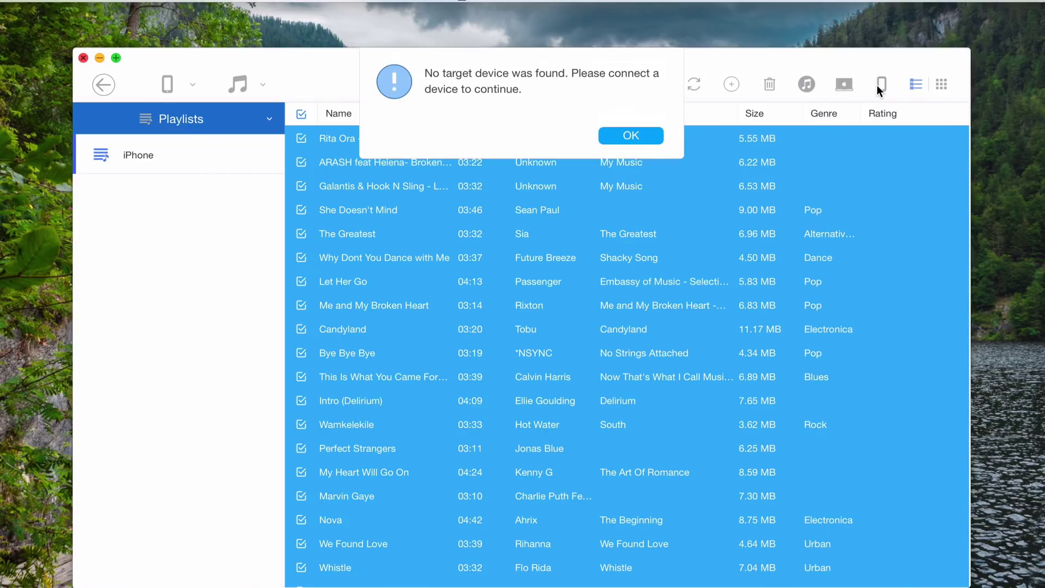
pyautogui.click(631, 136)
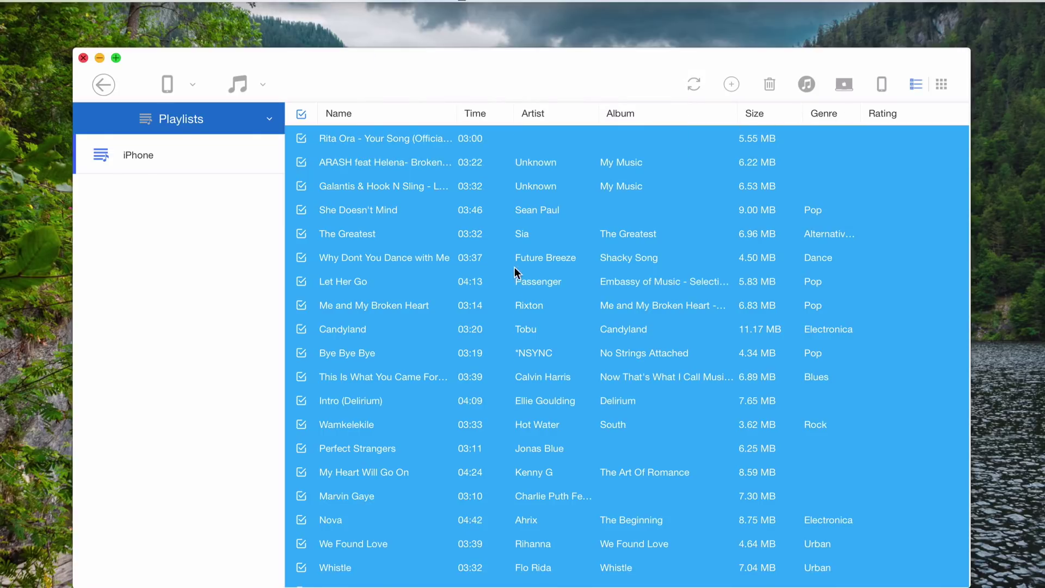
# Narrow the song selection down to Bye Bye Bye.
pyautogui.click(396, 210)
pyautogui.click(435, 163)
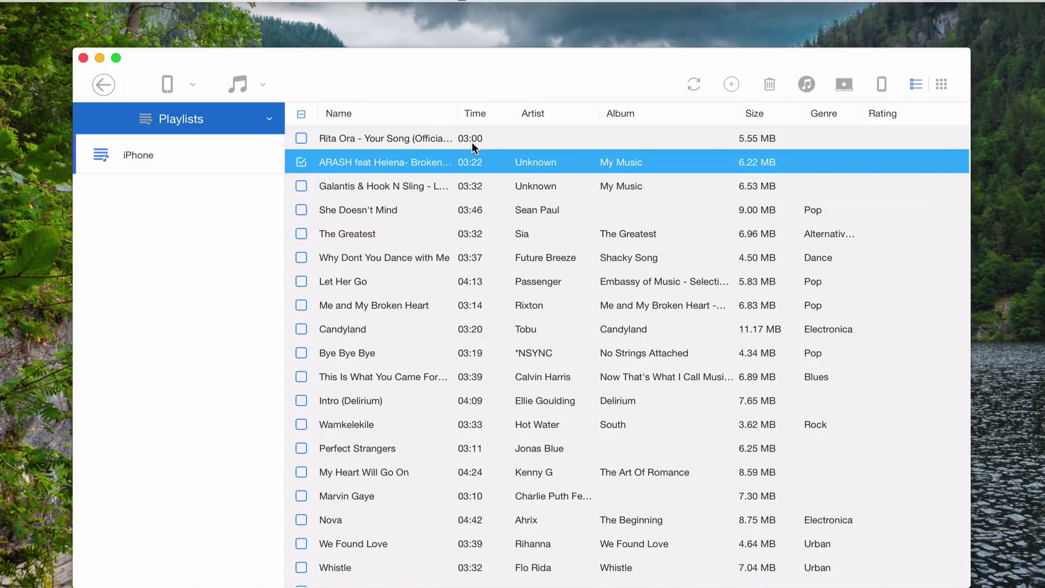
pyautogui.click(392, 352)
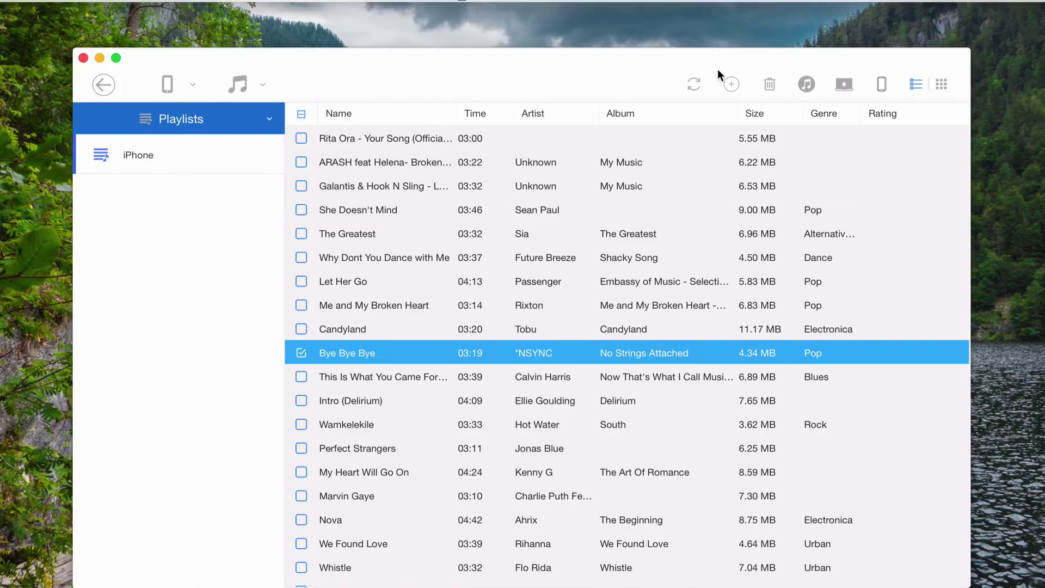
# Export Bye Bye Bye to the Mac with the Desktop as destination.
pyautogui.click(845, 86)
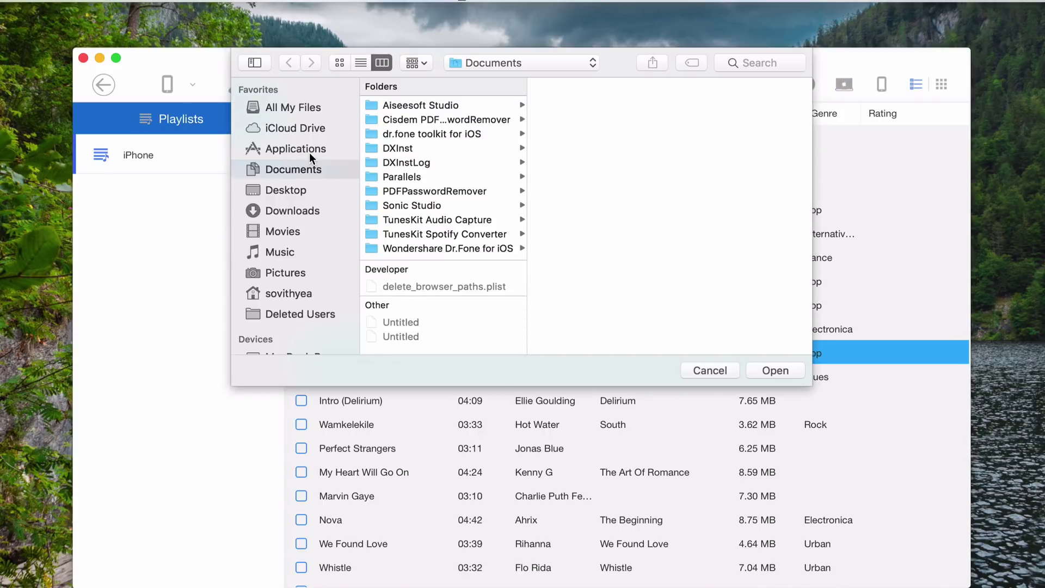
pyautogui.click(305, 189)
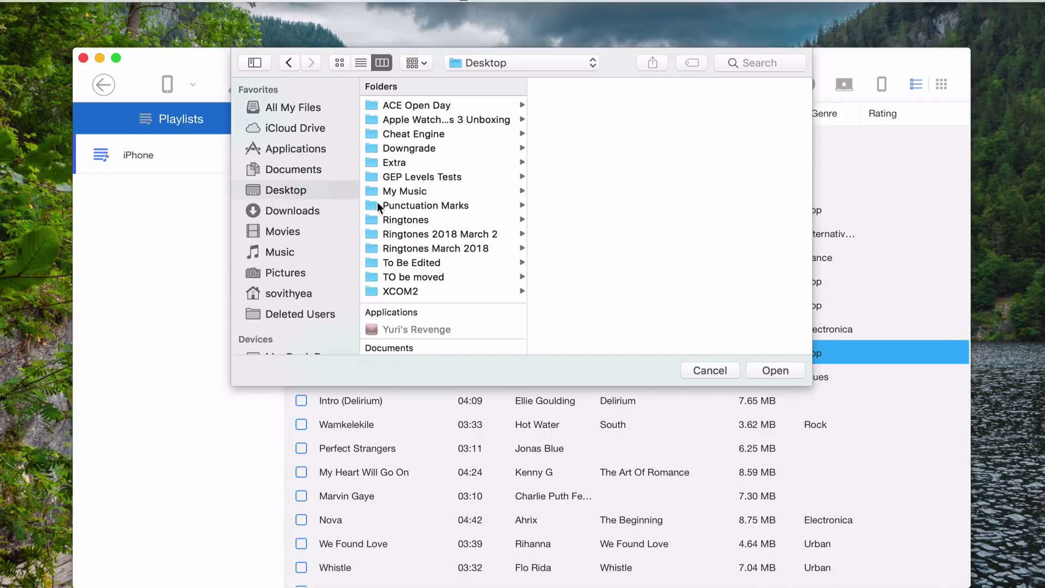
pyautogui.click(775, 370)
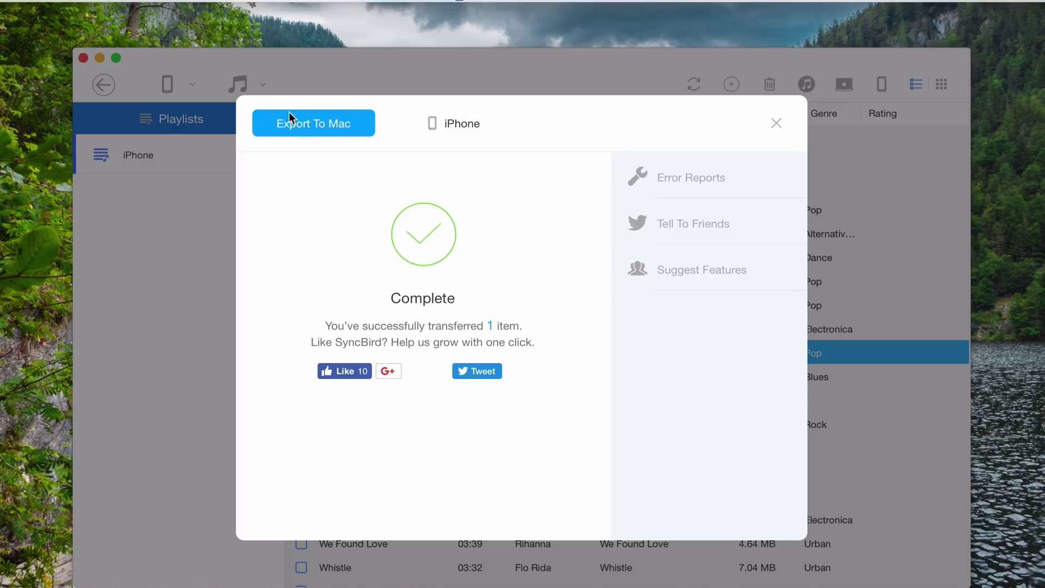
pyautogui.click(776, 122)
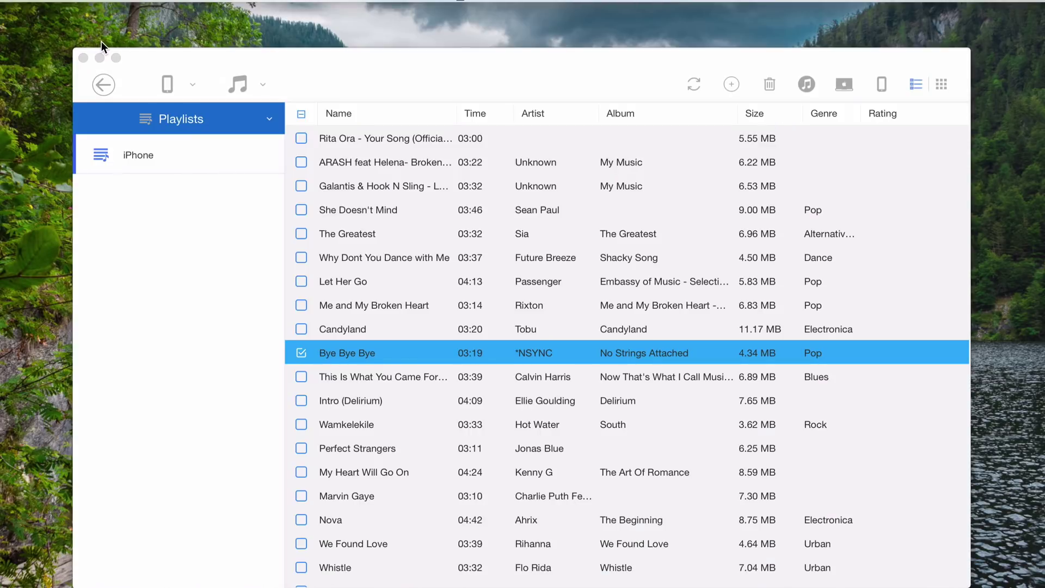
pyautogui.moveTo(1, 50)
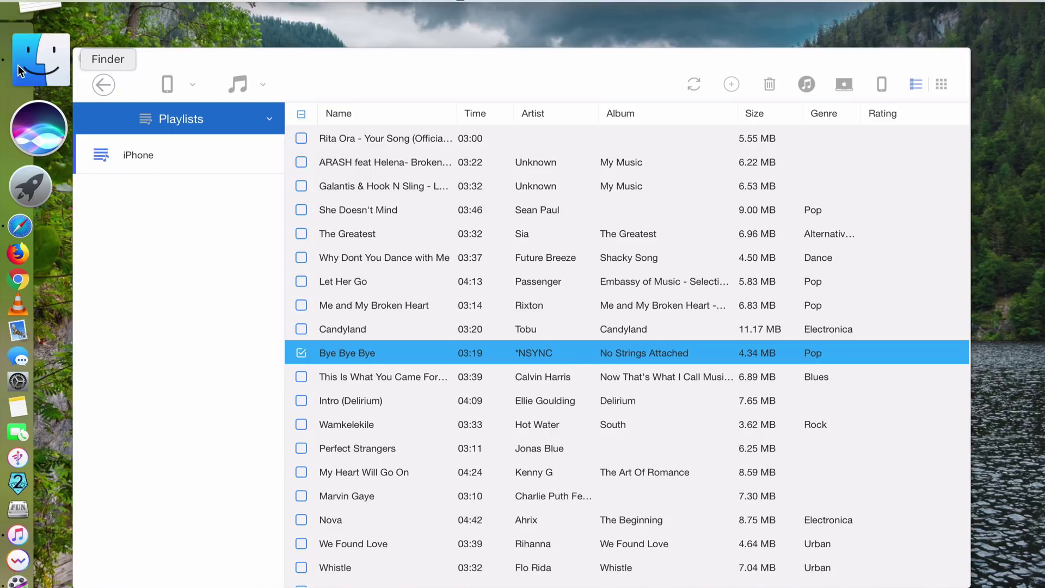
pyautogui.click(20, 71)
pyautogui.click(265, 239)
pyautogui.scroll(-3, 410, 282)
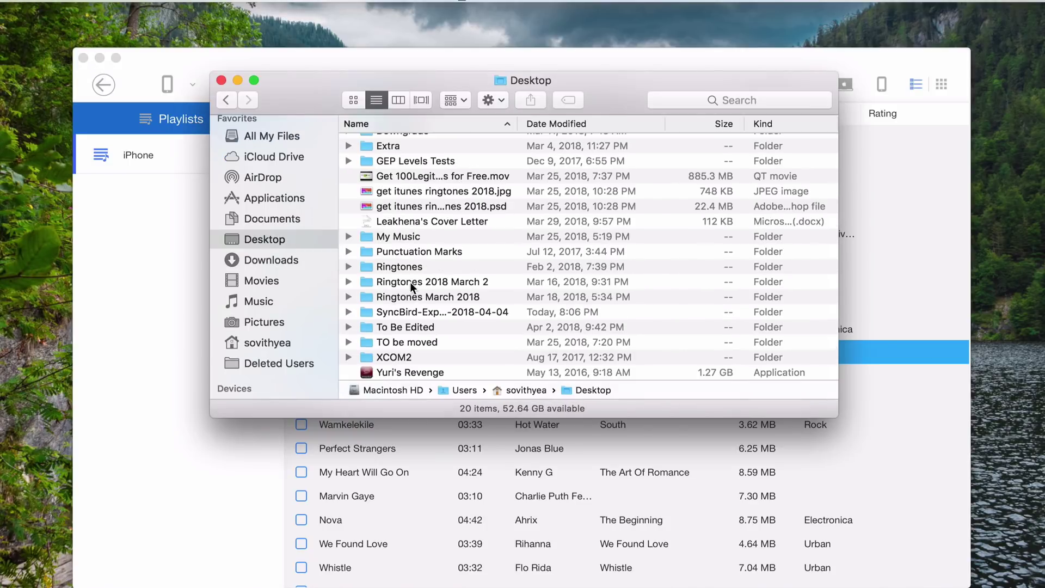
pyautogui.doubleClick(429, 310)
pyautogui.doubleClick(404, 146)
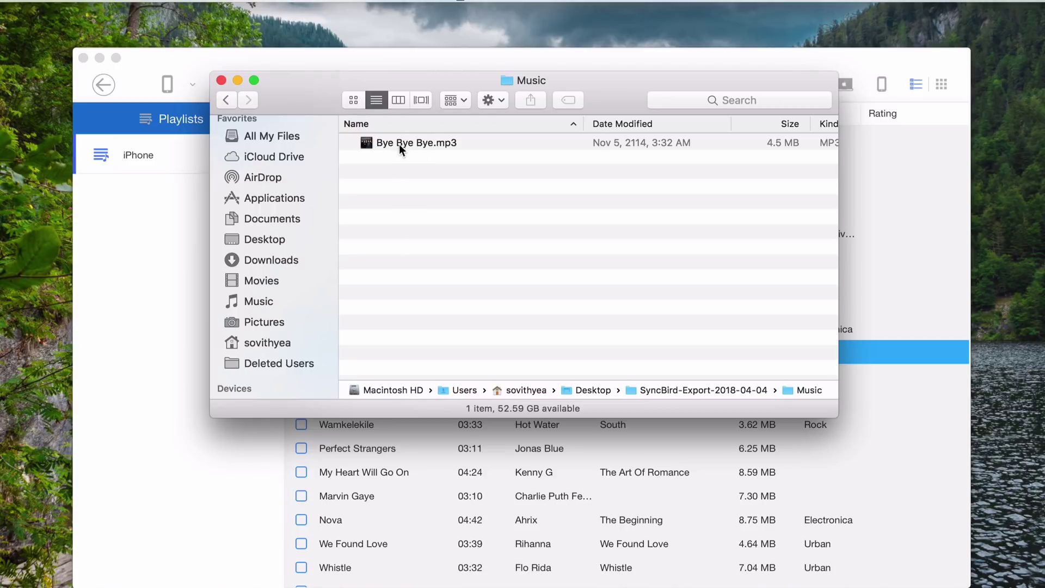
# Close Finder, return to the SyncBird home screen and check the connected devices list.
pyautogui.click(221, 80)
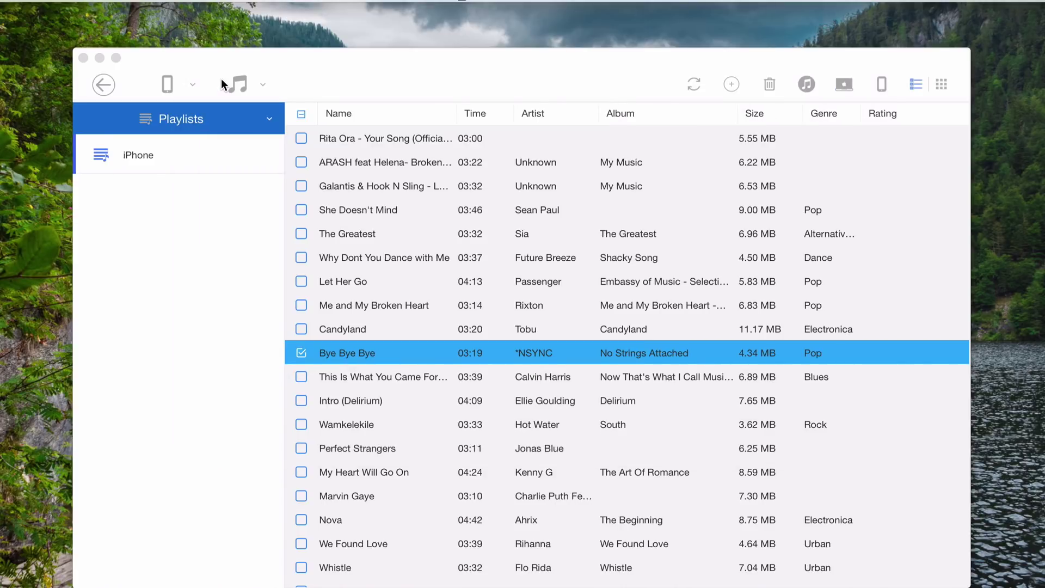
pyautogui.click(108, 87)
pyautogui.click(106, 86)
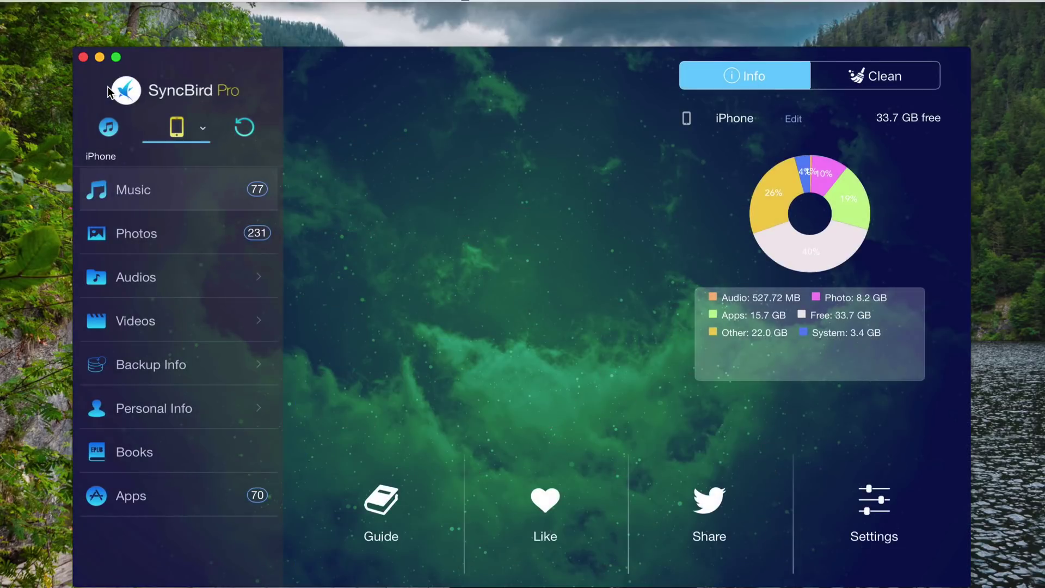
pyautogui.click(205, 127)
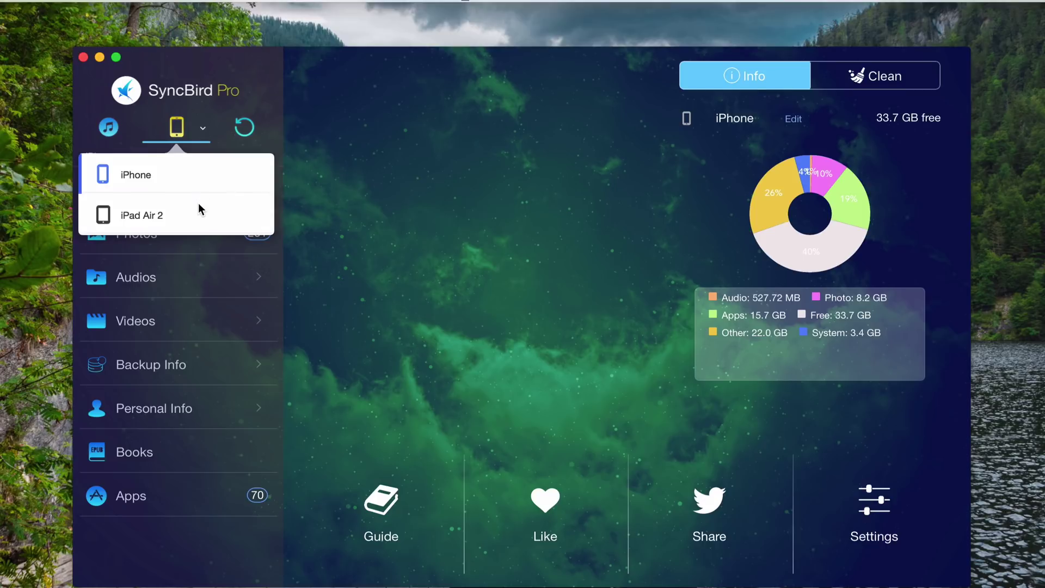
pyautogui.click(431, 176)
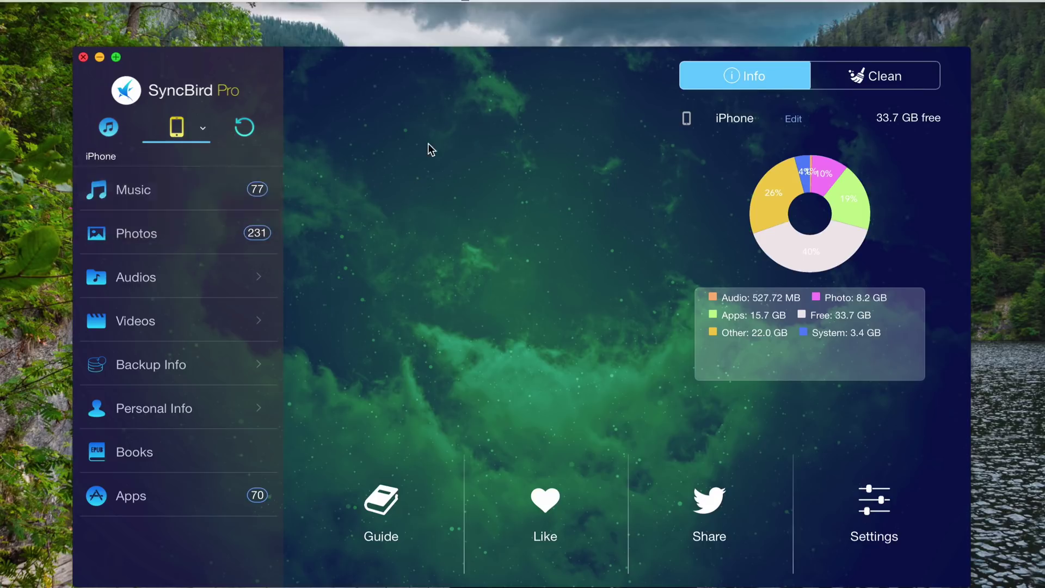
# Send the ARASH feat Helena song from the music list to the iPhone.
pyautogui.click(217, 188)
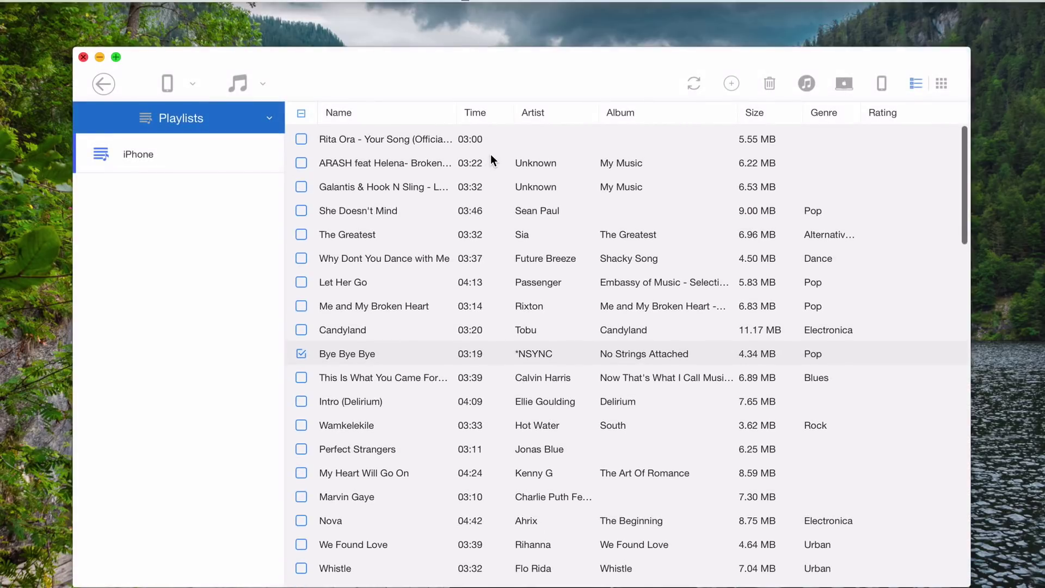
pyautogui.click(430, 162)
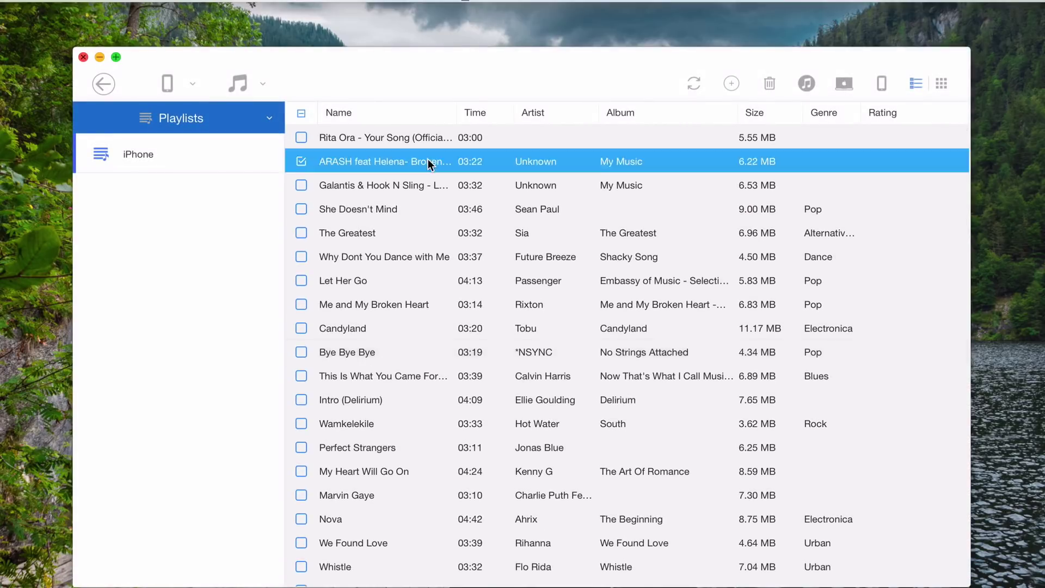
pyautogui.click(882, 85)
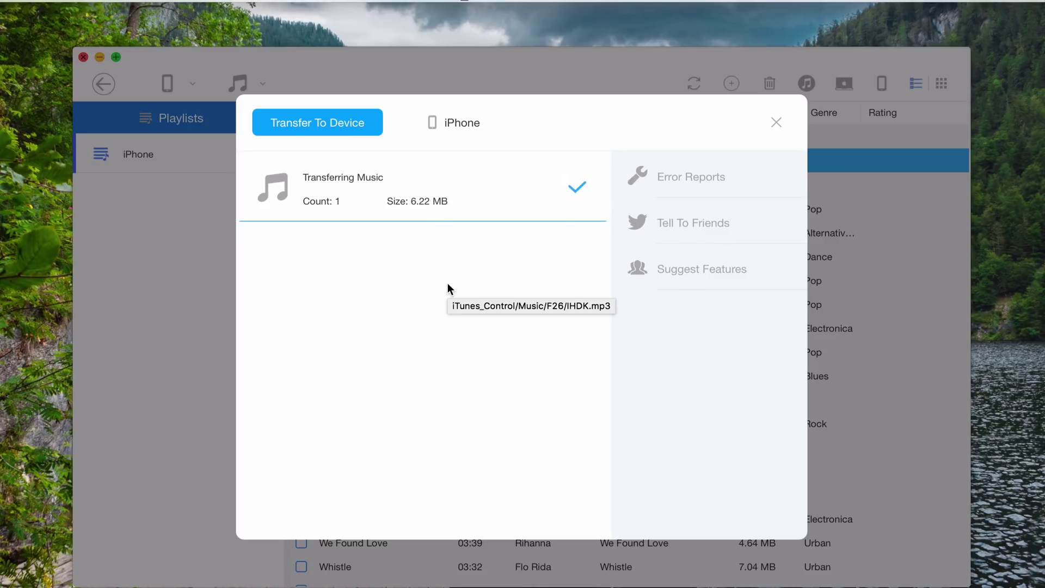
# Dismiss the transfer-complete notice and open the device's Photos category.
pyautogui.click(775, 122)
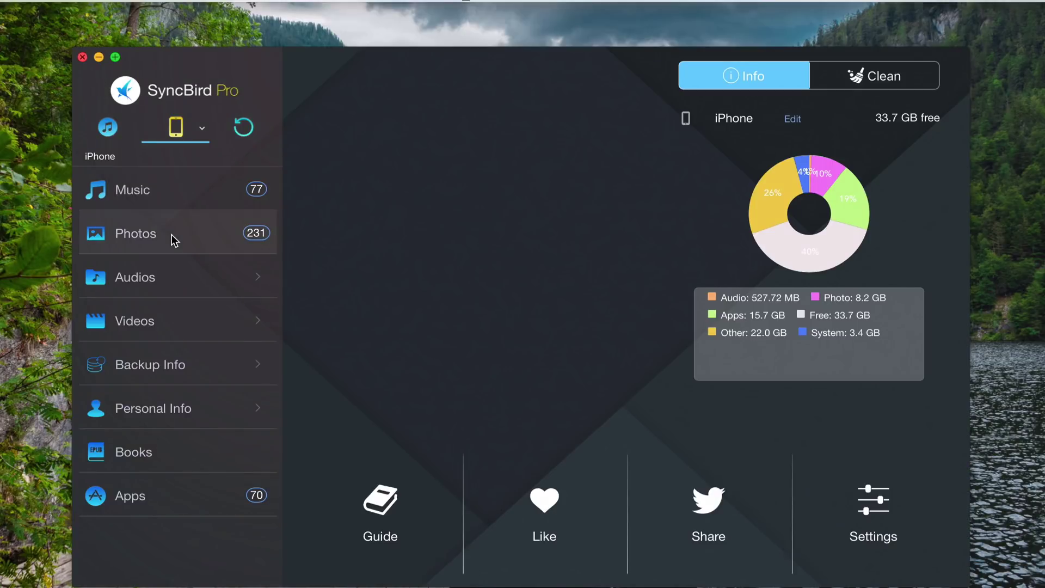
pyautogui.click(171, 235)
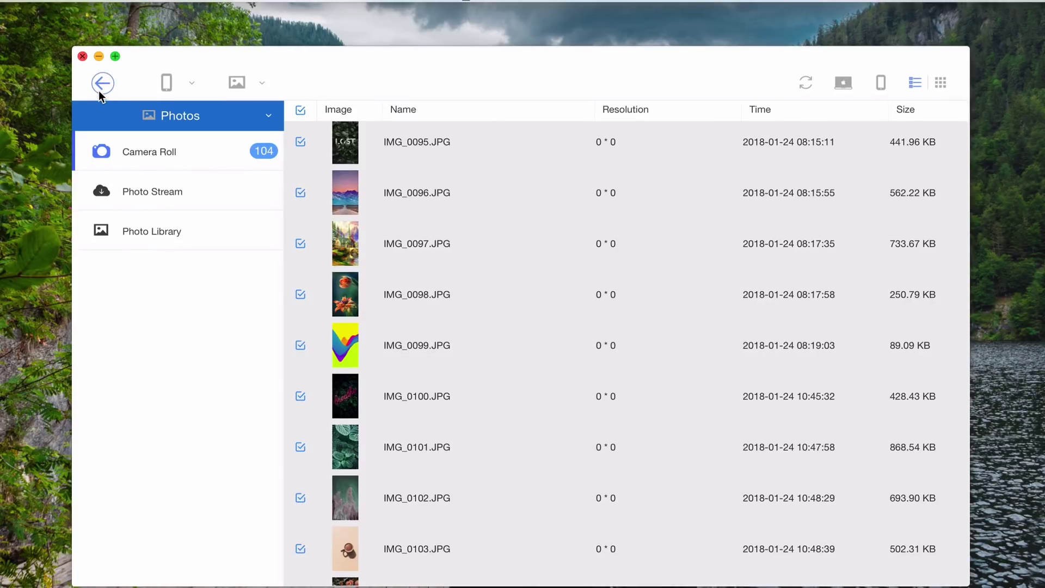
# Return to the device overview, switch to the iPhone and open its installed apps list.
pyautogui.click(103, 84)
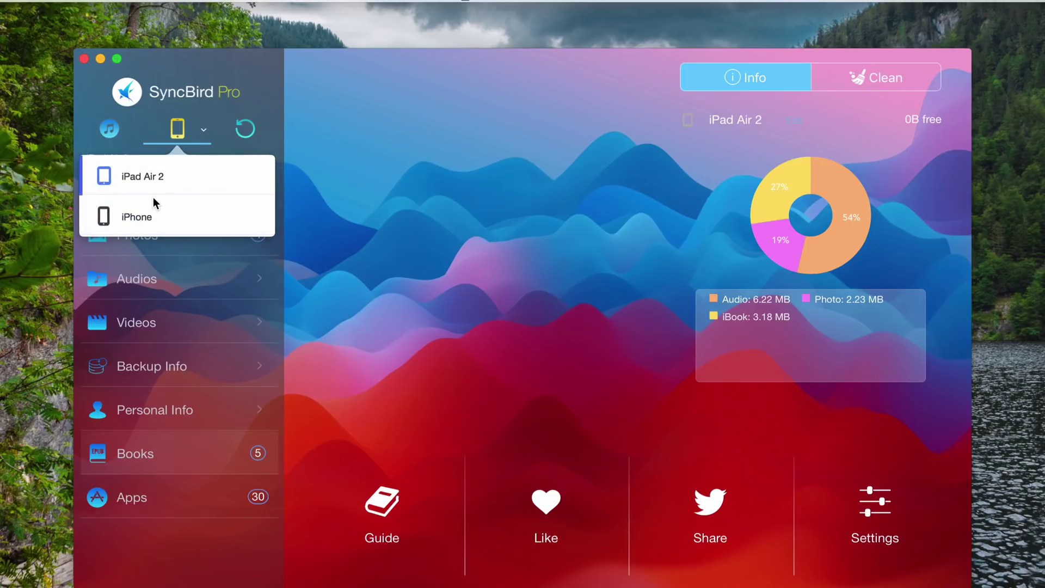
pyautogui.click(139, 212)
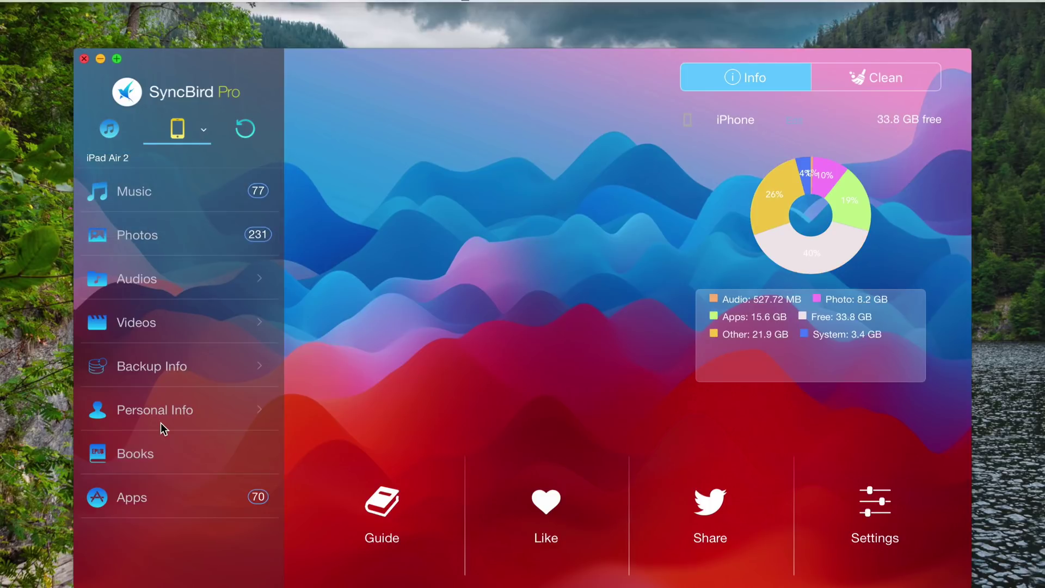
pyautogui.click(188, 494)
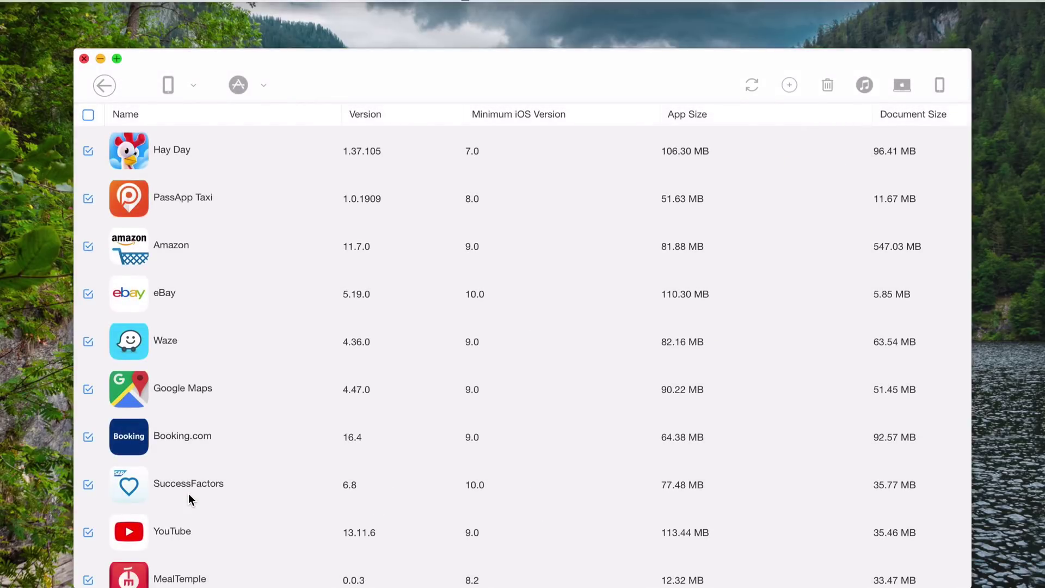
# Browse the 70 apps, selecting Hay Day, then toggling select-all on and off.
pyautogui.scroll(-10, 188, 493)
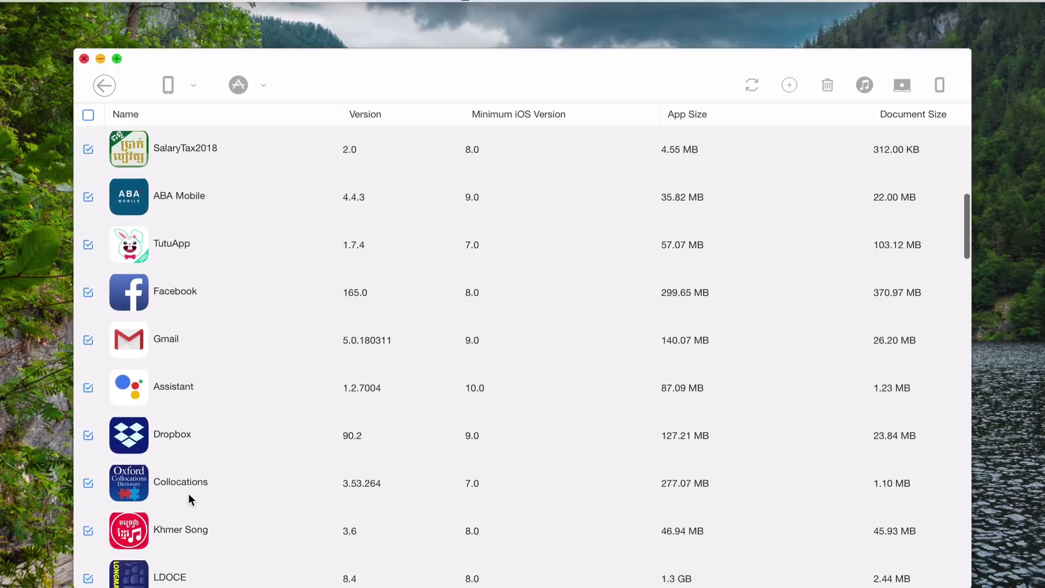
pyautogui.scroll(10, 189, 493)
pyautogui.click(87, 114)
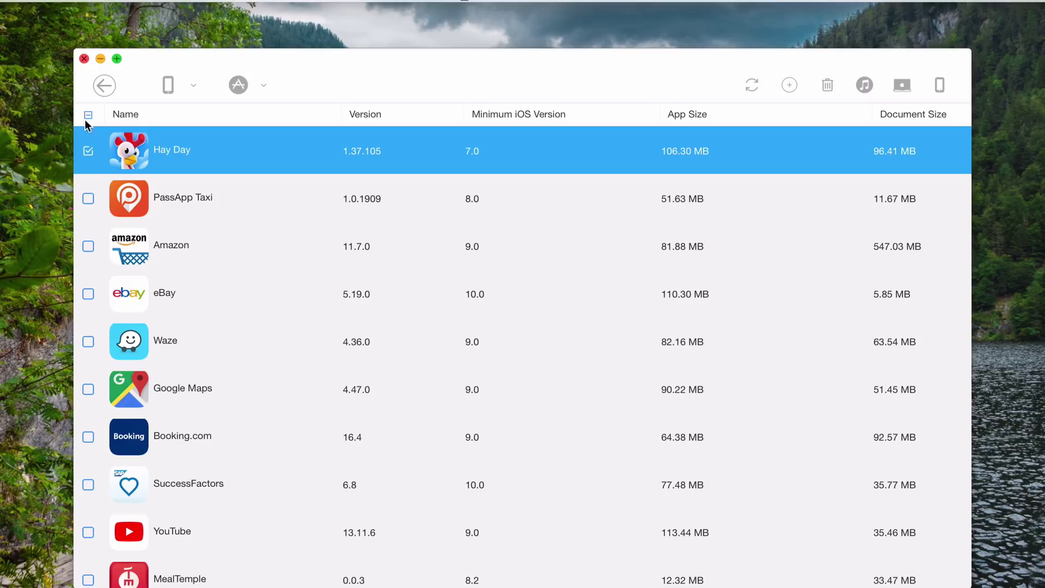
pyautogui.scroll(-20, 144, 412)
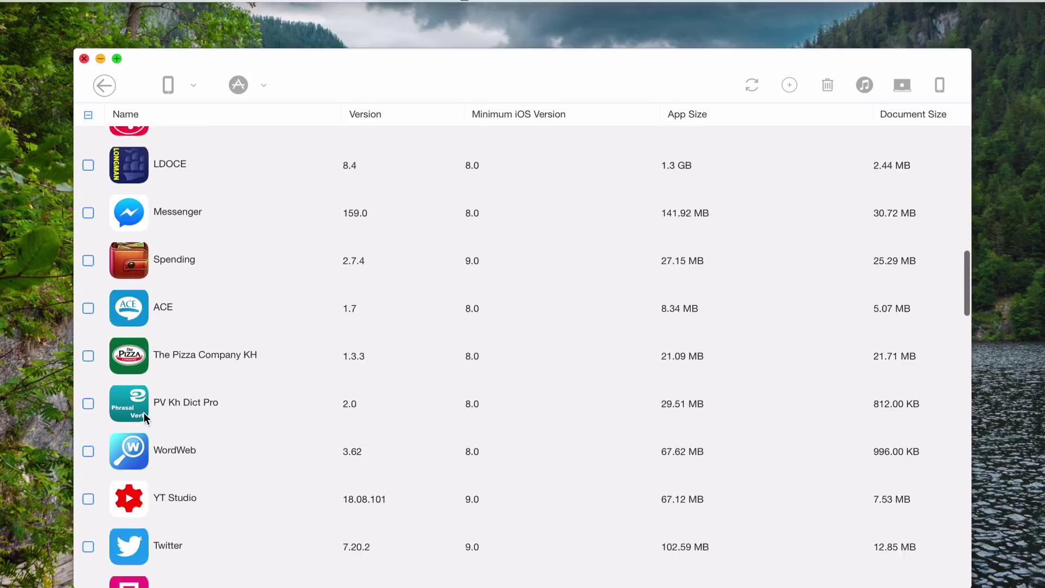
pyautogui.click(88, 114)
pyautogui.click(88, 114)
pyautogui.click(87, 114)
pyautogui.click(88, 114)
# Select and clear all apps again, then go back to the iPhone storage overview.
pyautogui.scroll(3, 192, 243)
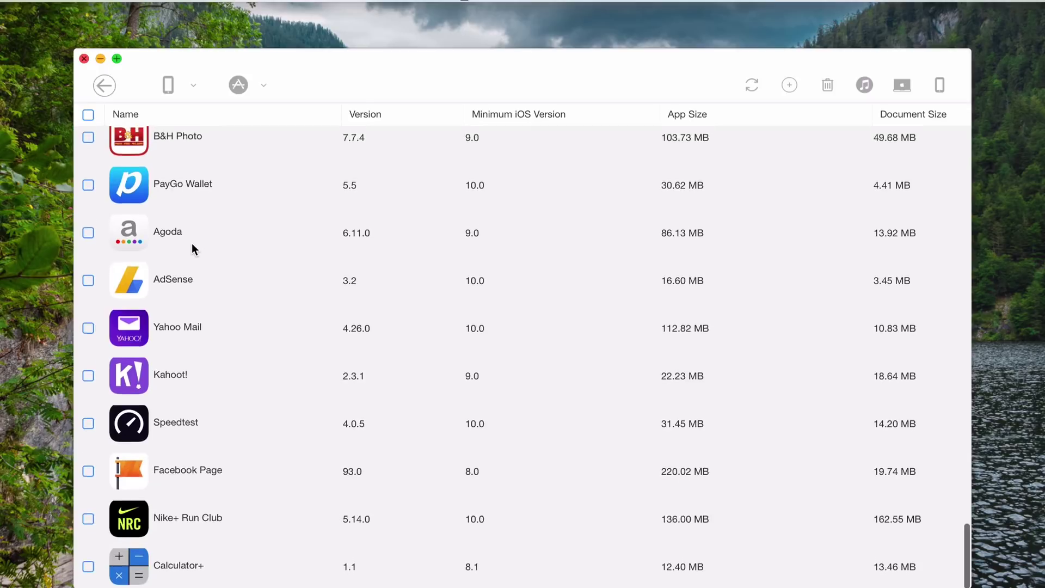
pyautogui.scroll(10, 191, 243)
pyautogui.scroll(-15, 191, 243)
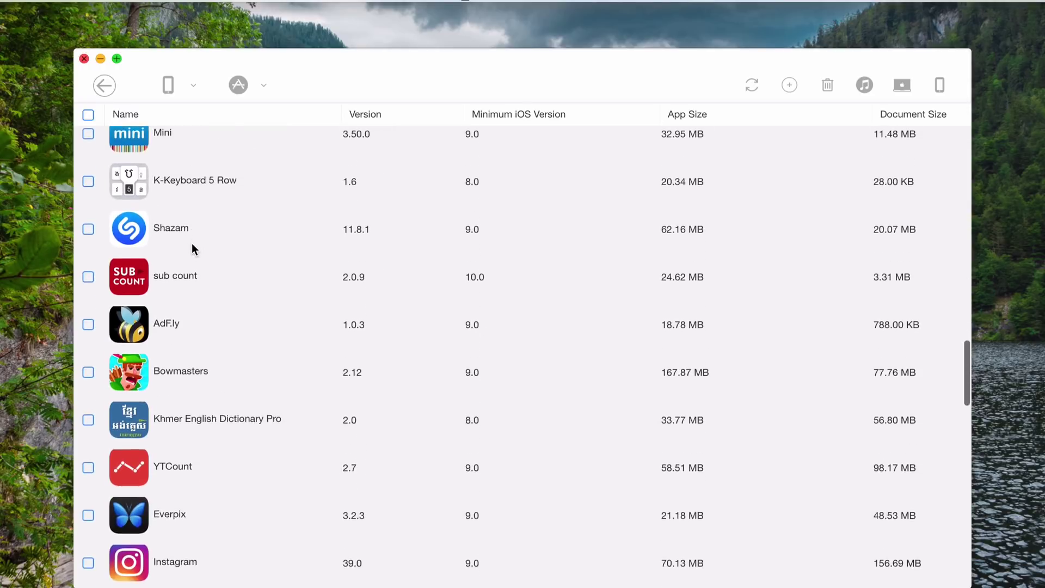
pyautogui.scroll(-12, 191, 243)
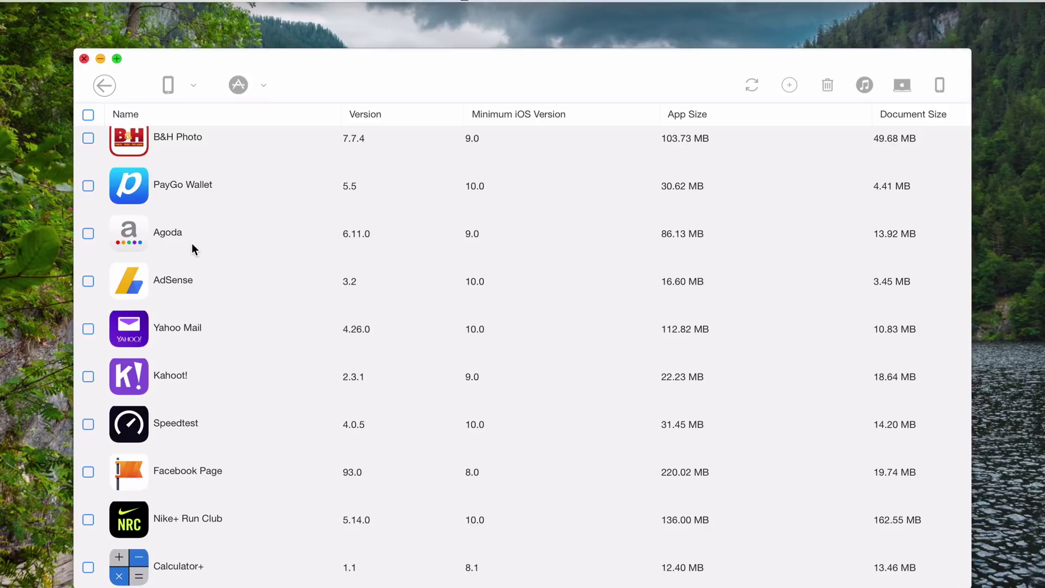
pyautogui.scroll(20, 192, 243)
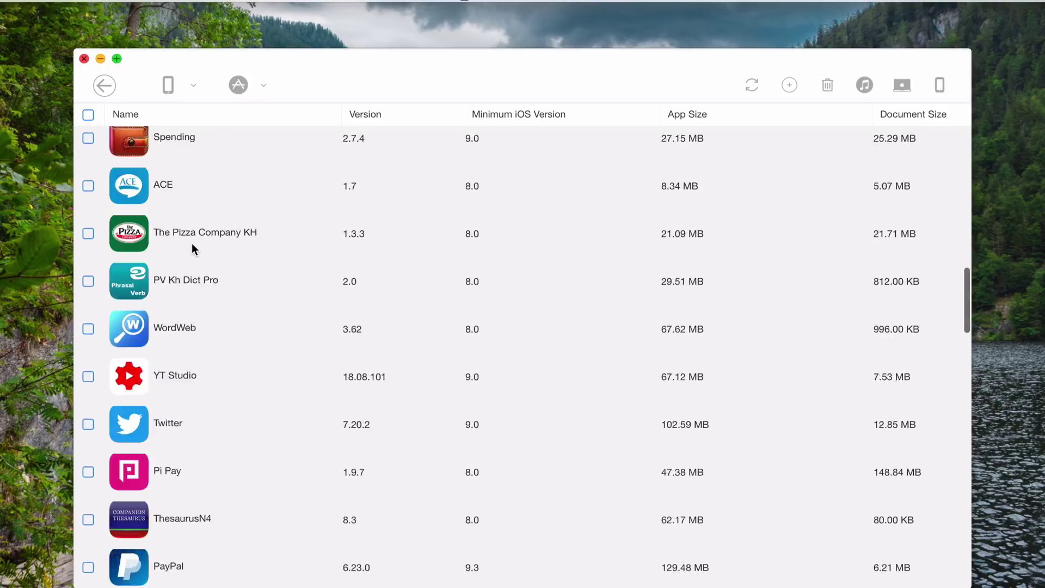
pyautogui.click(89, 115)
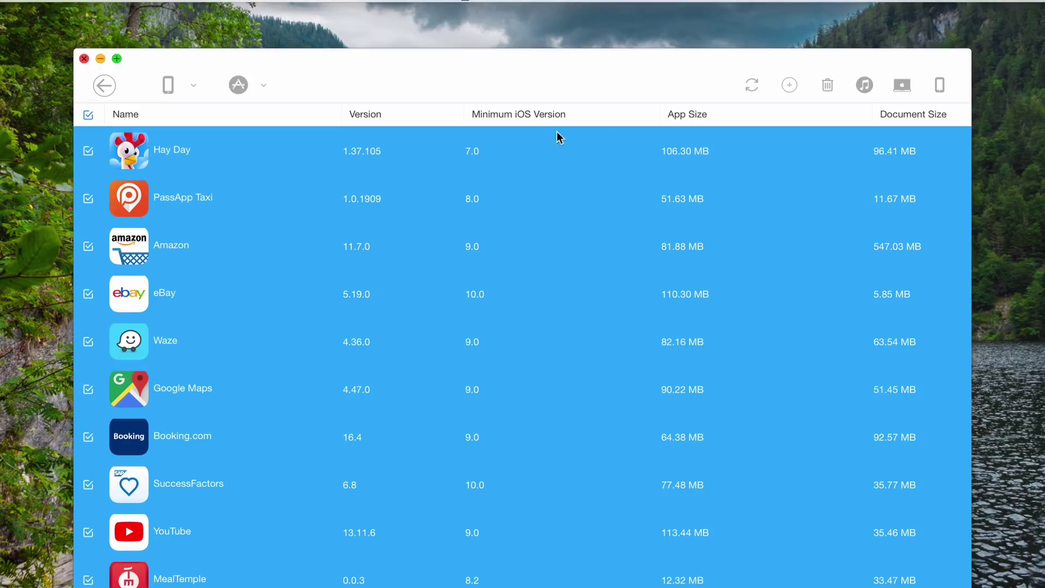
pyautogui.click(84, 116)
pyautogui.click(103, 86)
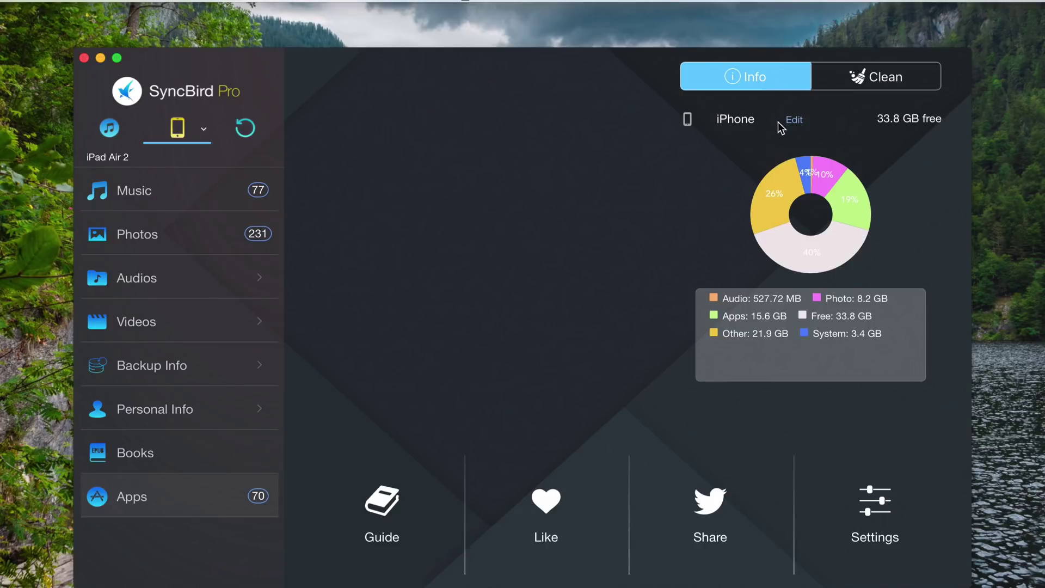
# Open the junk cleaning panel with iPad Air 2 as the chosen device.
pyautogui.click(858, 81)
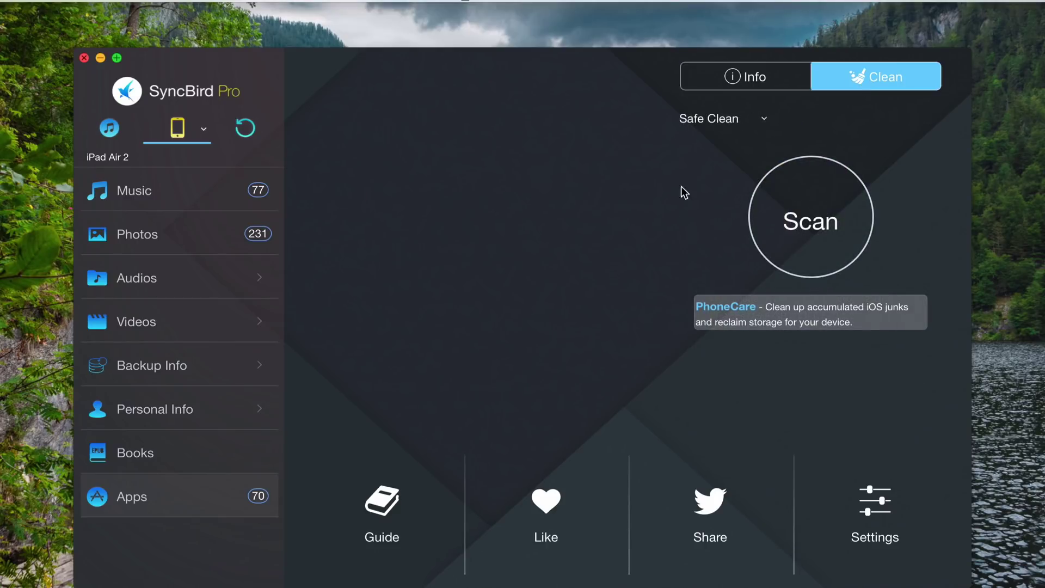
pyautogui.click(180, 130)
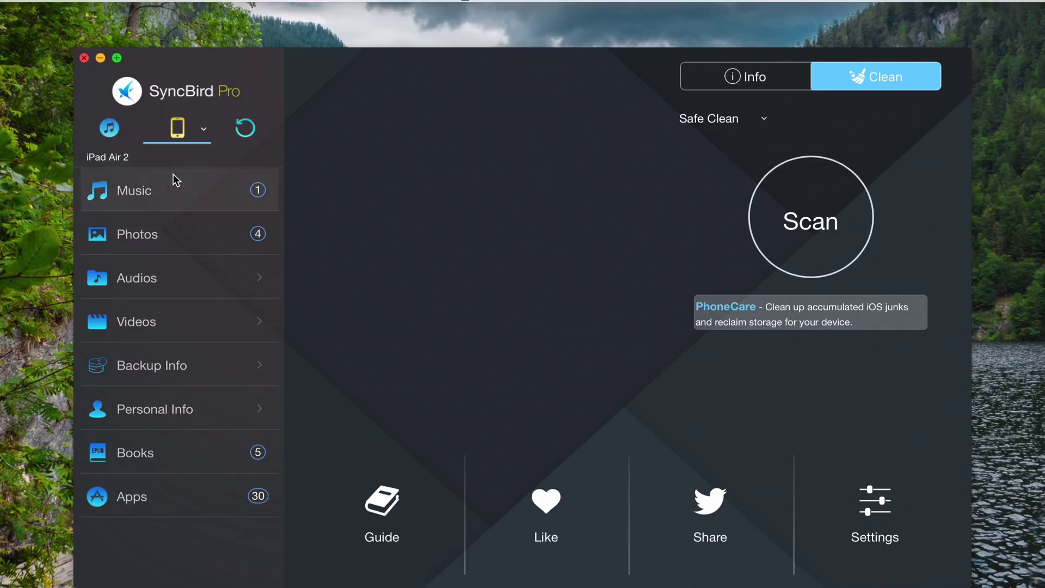
pyautogui.click(202, 131)
pyautogui.click(527, 261)
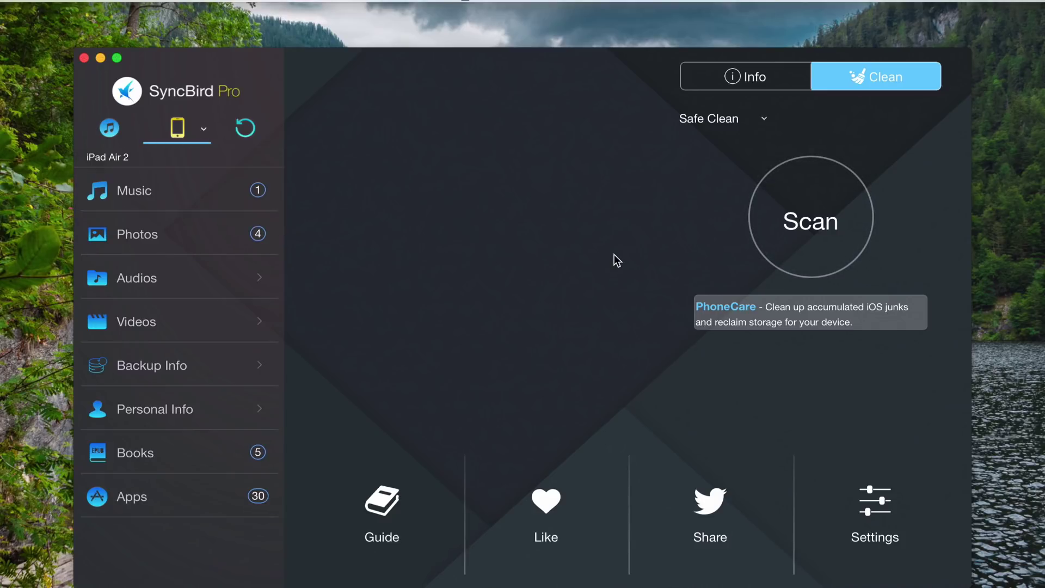
# Scan the iPad Air 2 for junk and confirm a Safe Clean of it.
pyautogui.click(808, 223)
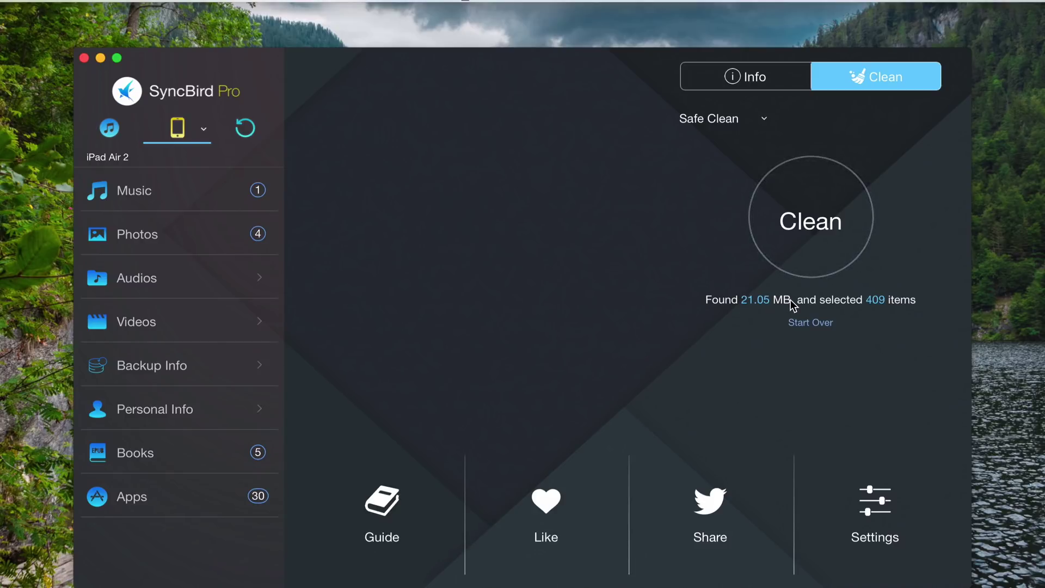
pyautogui.click(808, 226)
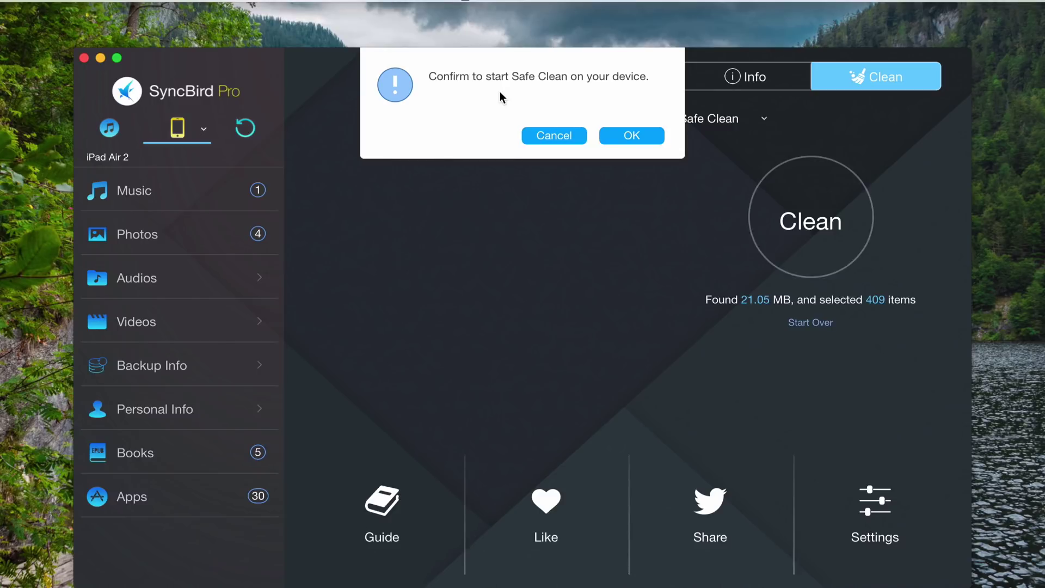
pyautogui.click(629, 136)
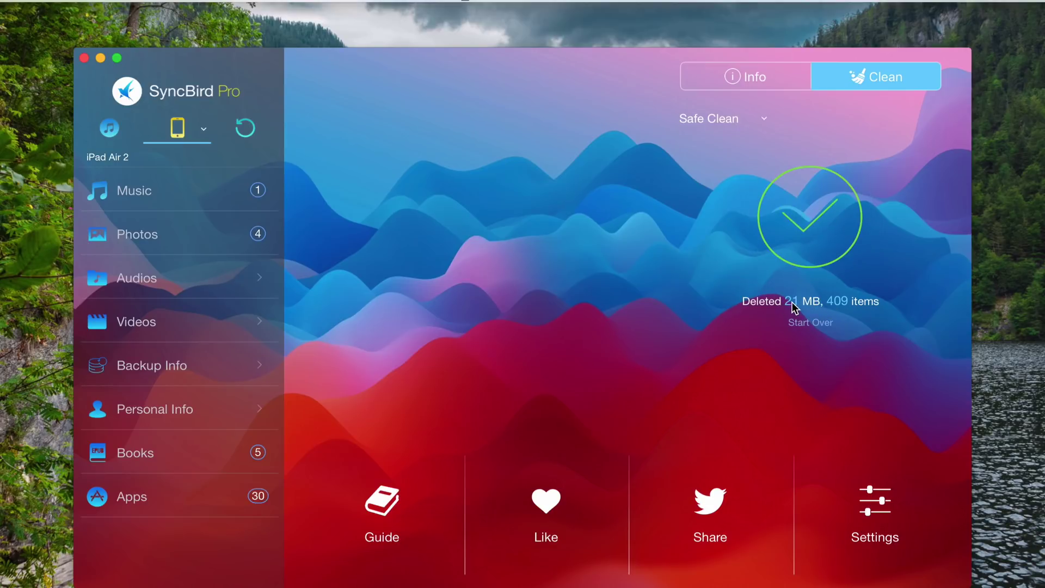
# Switch the cleaner to the iPhone and reset it for a fresh scan.
pyautogui.click(203, 128)
pyautogui.click(167, 207)
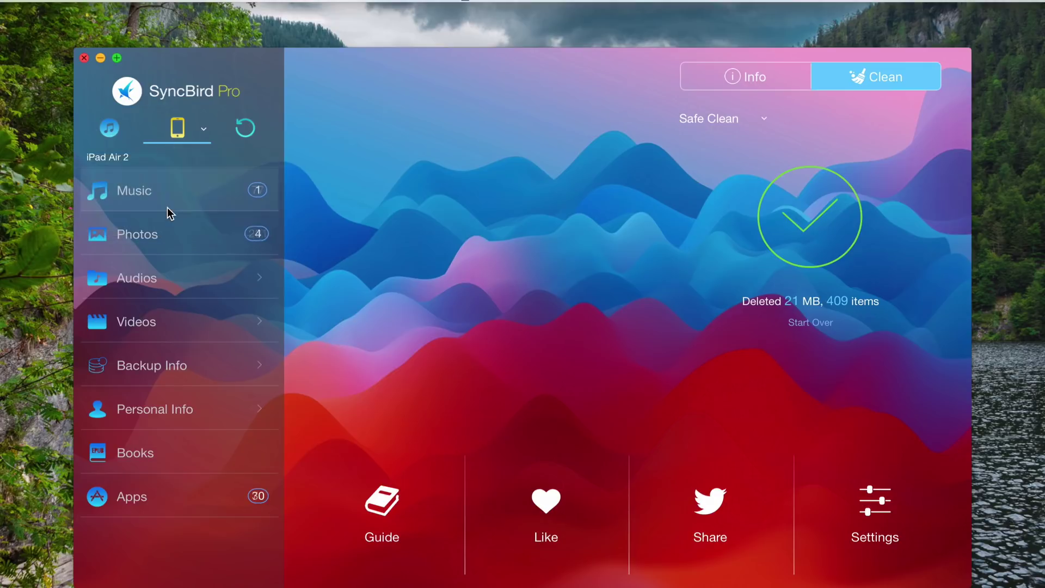
pyautogui.click(812, 319)
# Scan the iPhone and Safe Clean its 133.4 MB of junk across 1597 items.
pyautogui.click(816, 226)
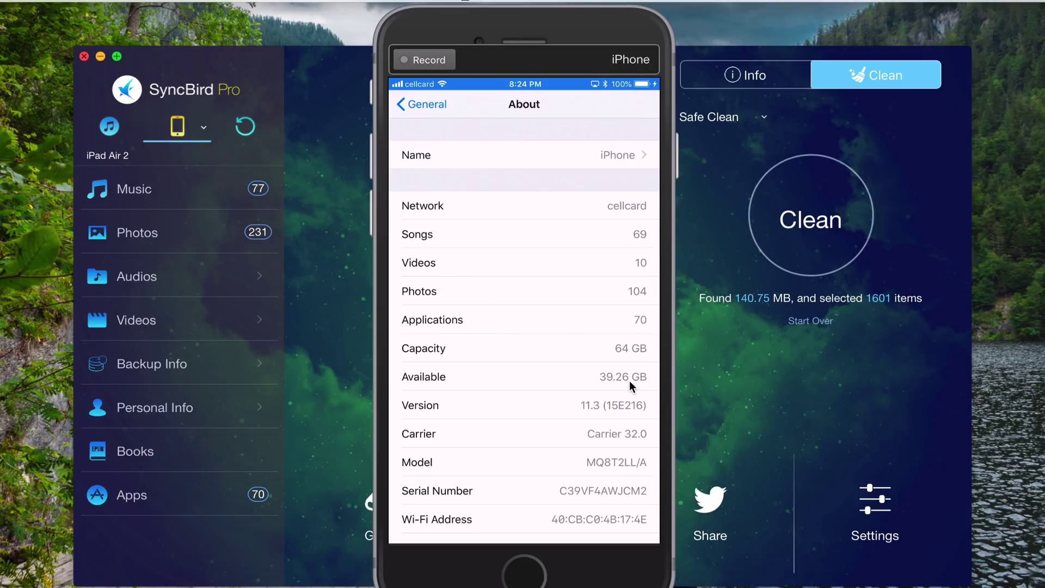
pyautogui.click(818, 227)
pyautogui.click(644, 133)
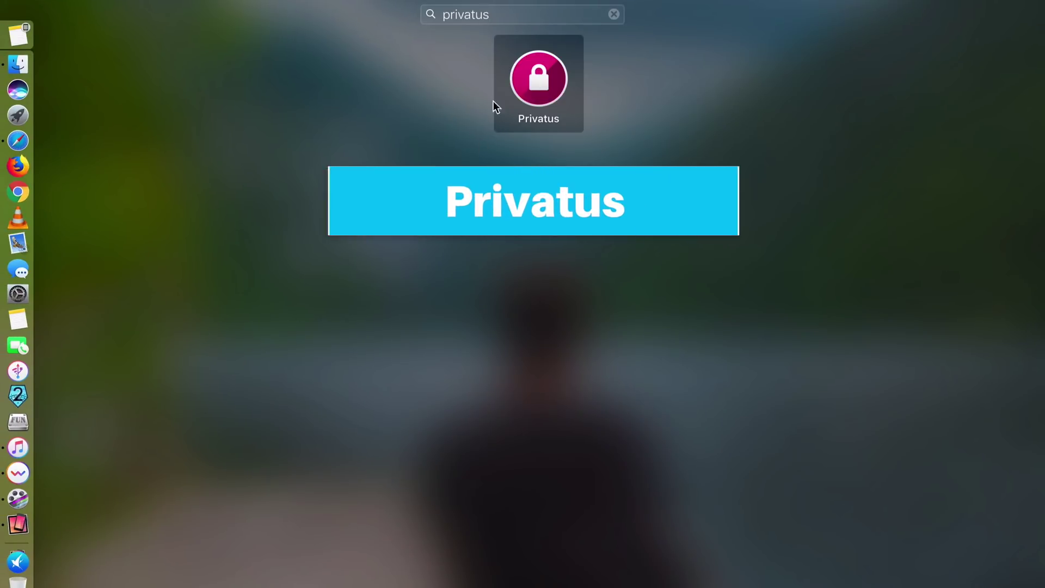
# Launch Privatus from its Launchpad search result.
pyautogui.click(531, 88)
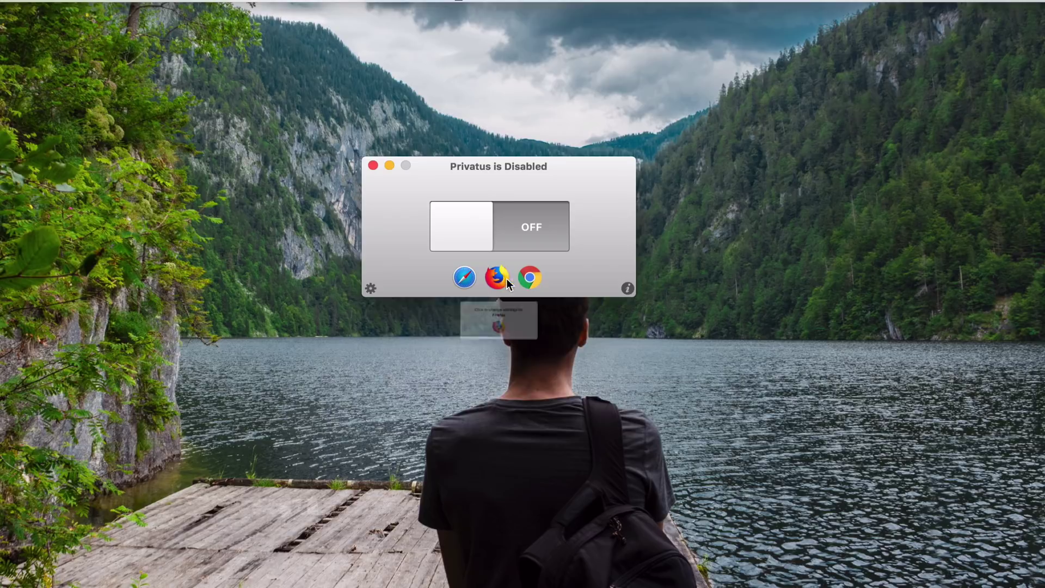
# Dismiss the Safari settings hint.
pyautogui.moveTo(47, 93)
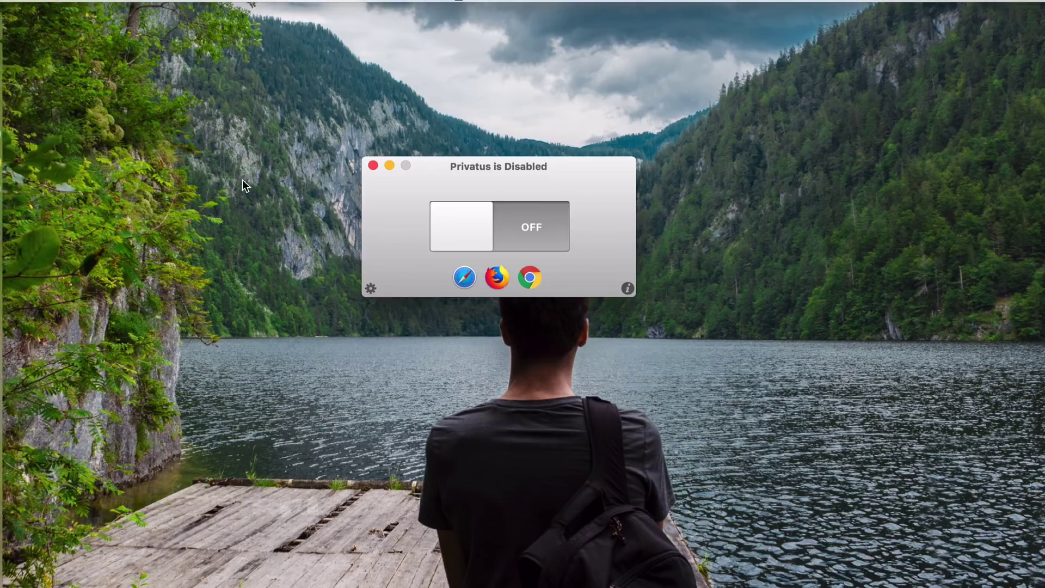
pyautogui.moveTo(536, 279)
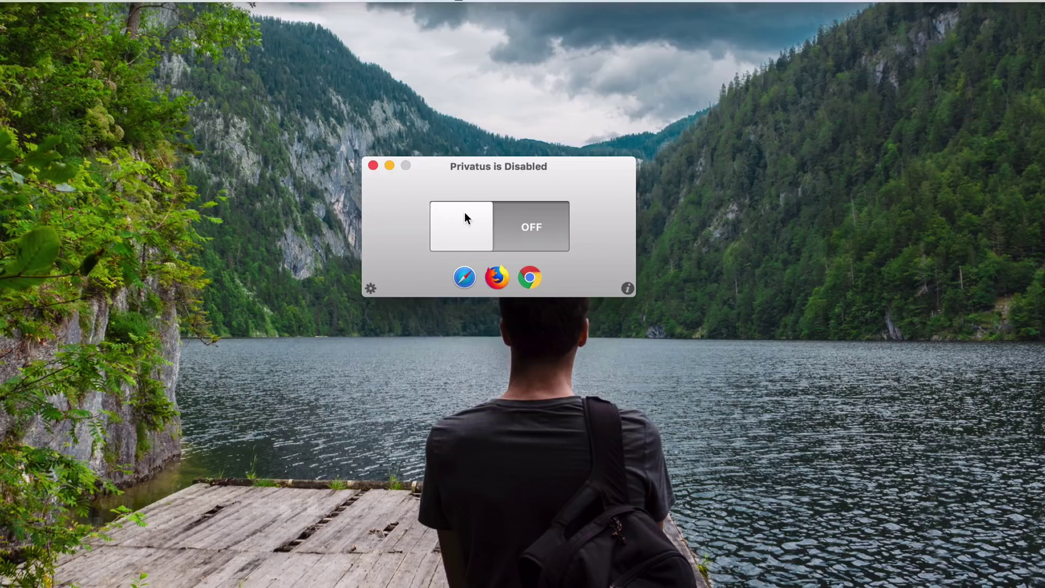
pyautogui.moveTo(465, 278)
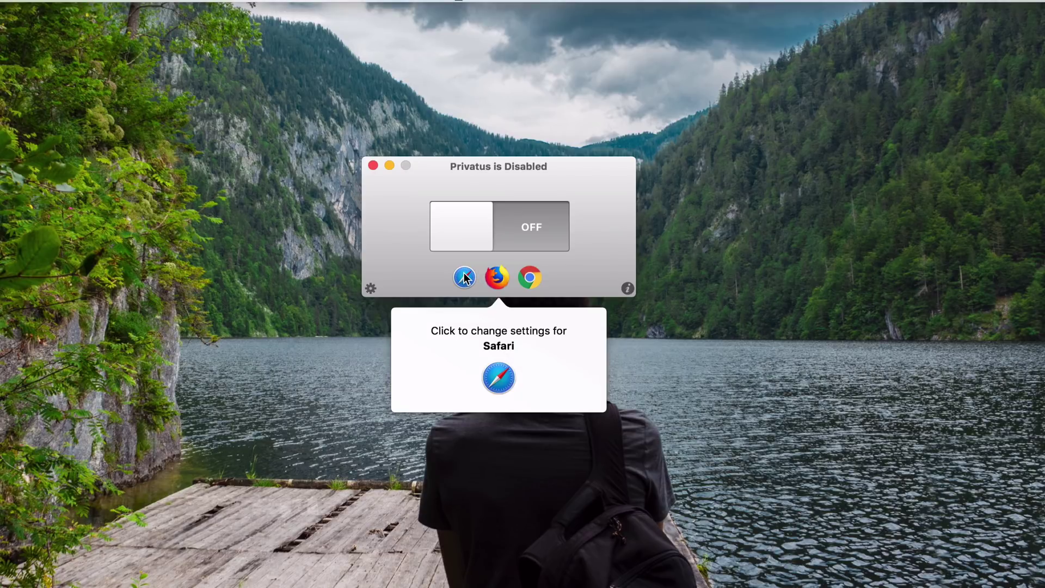
pyautogui.click(462, 279)
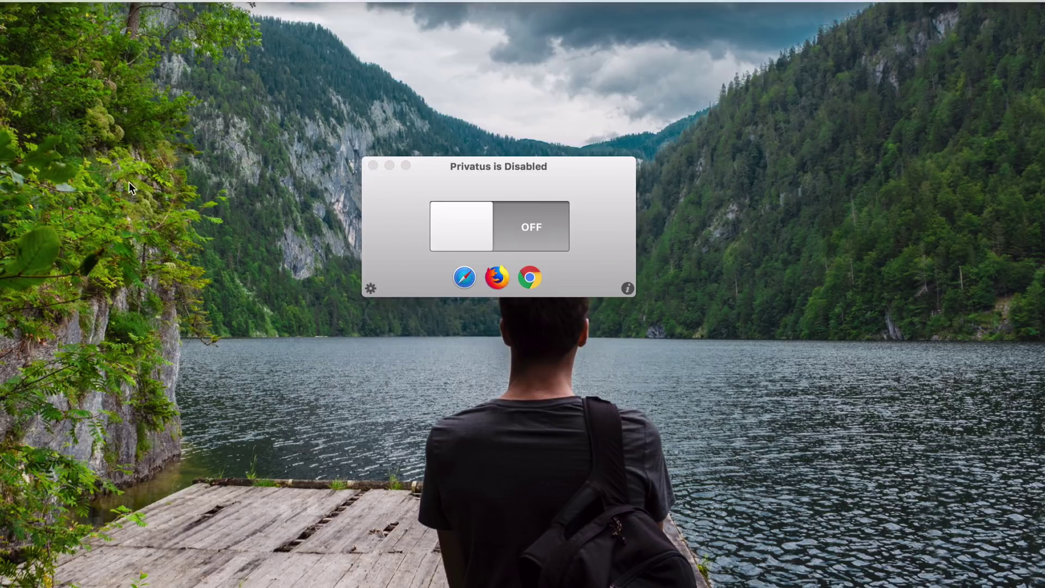
# Open a Safari private window, then close it and the Firefox window.
pyautogui.click(38, 109)
pyautogui.click(101, 1)
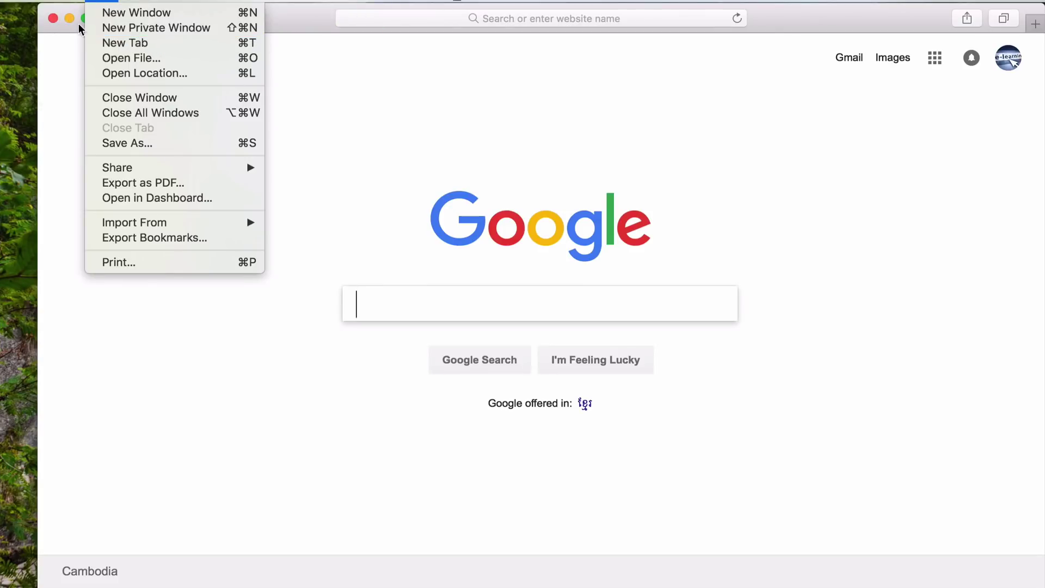
pyautogui.click(135, 28)
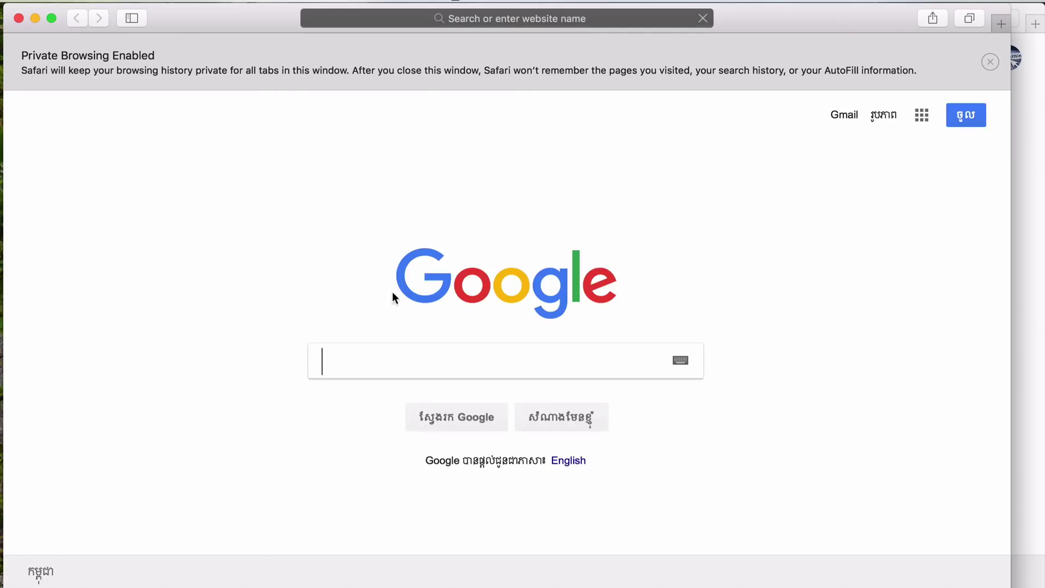
pyautogui.click(19, 19)
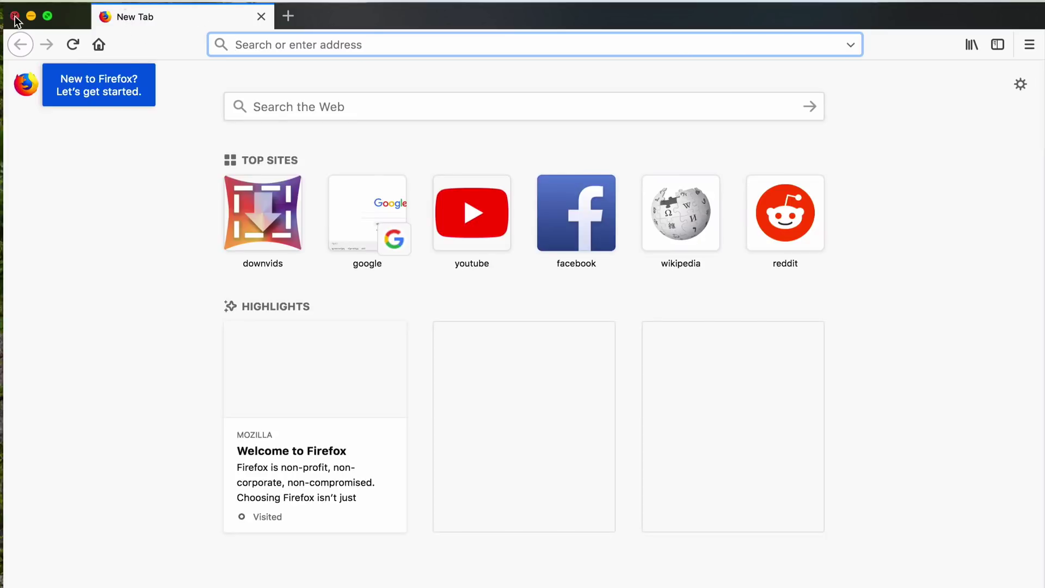
pyautogui.click(15, 16)
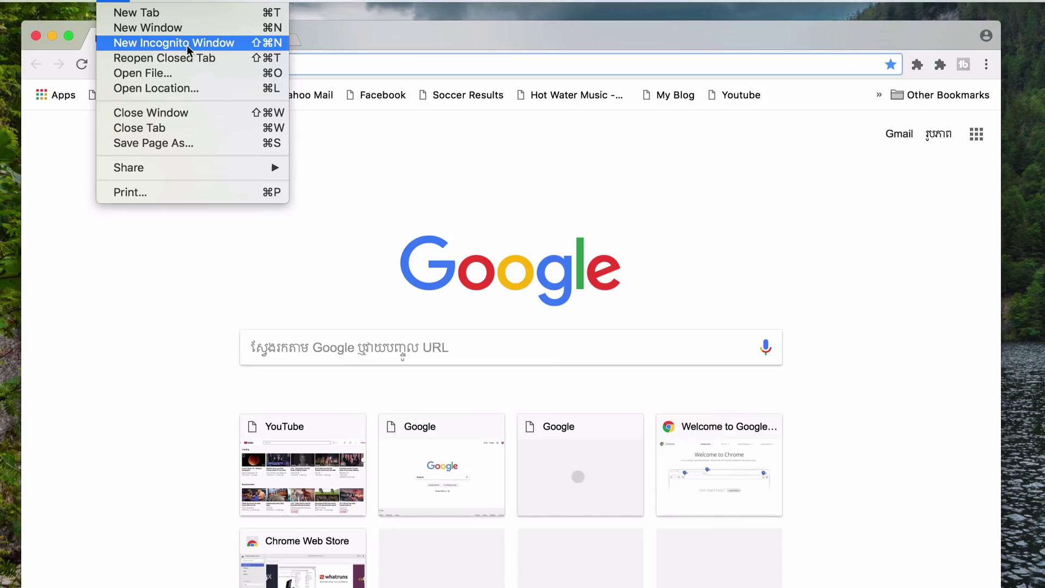
# Close the Google Chrome window with its red close button.
pyautogui.click(36, 35)
pyautogui.click(36, 36)
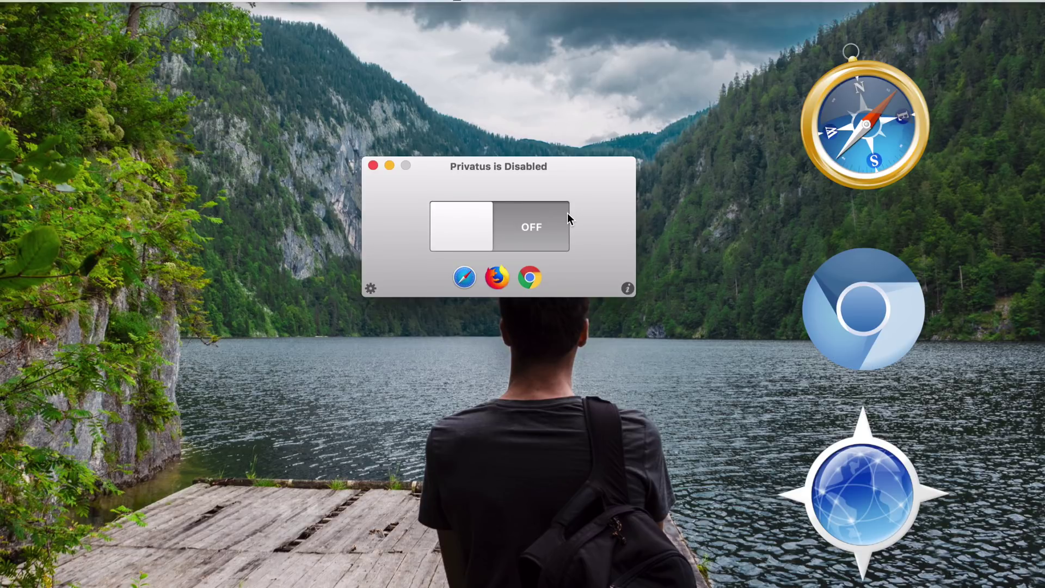
# Drag the Privatus window up and slightly to the left.
pyautogui.click(267, 275)
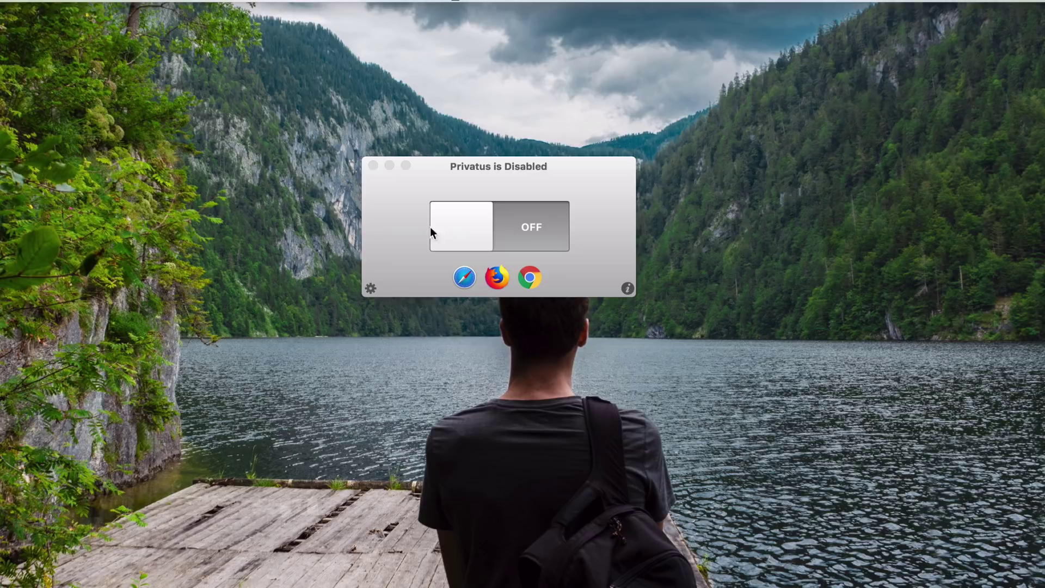
pyautogui.moveTo(470, 165); pyautogui.dragTo(433, 160)
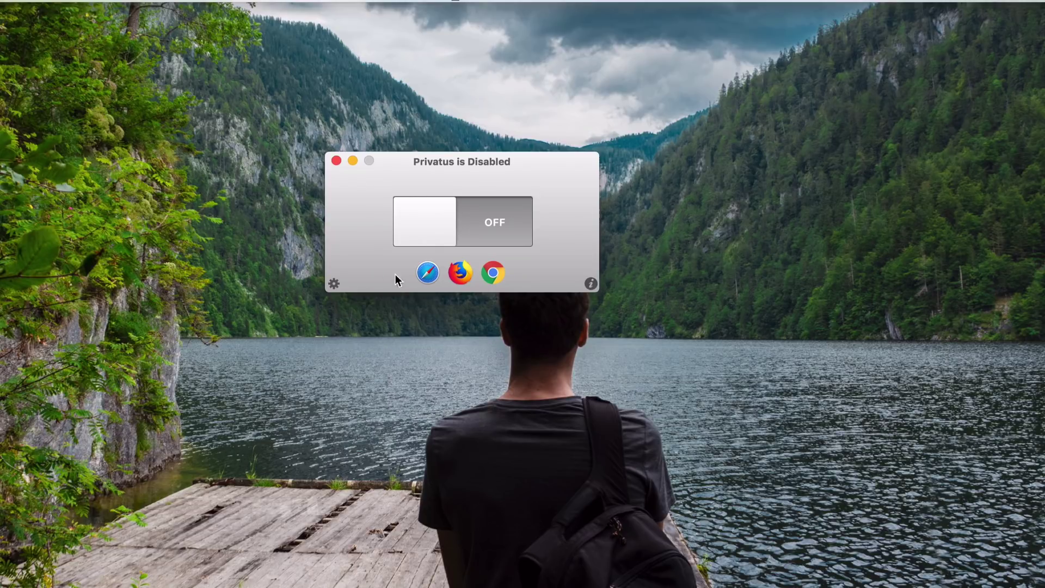
# Turn Privatus on and have it remove Cookies and Downloads when Safari closes.
pyautogui.click(486, 222)
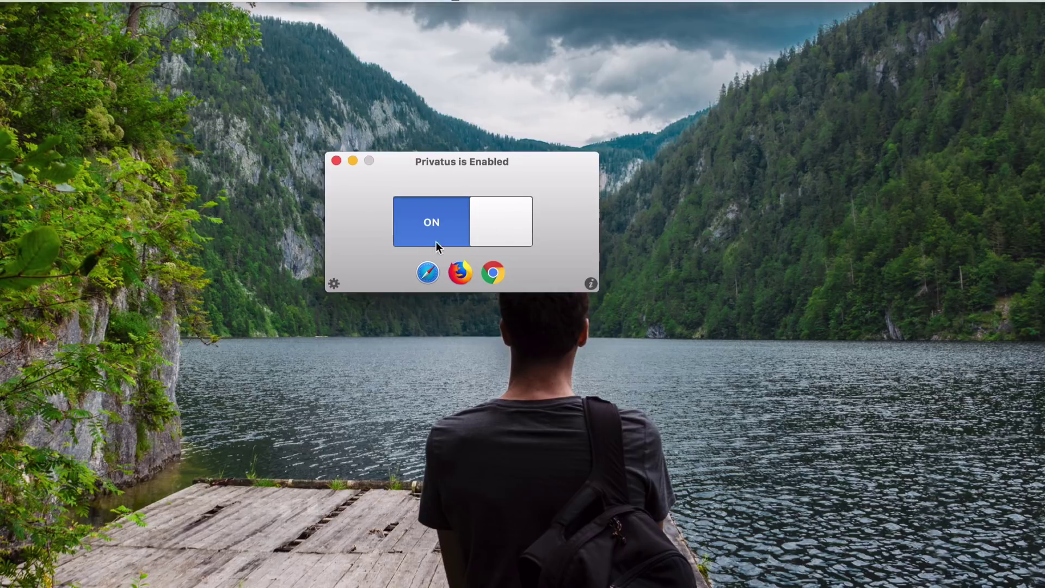
pyautogui.click(425, 274)
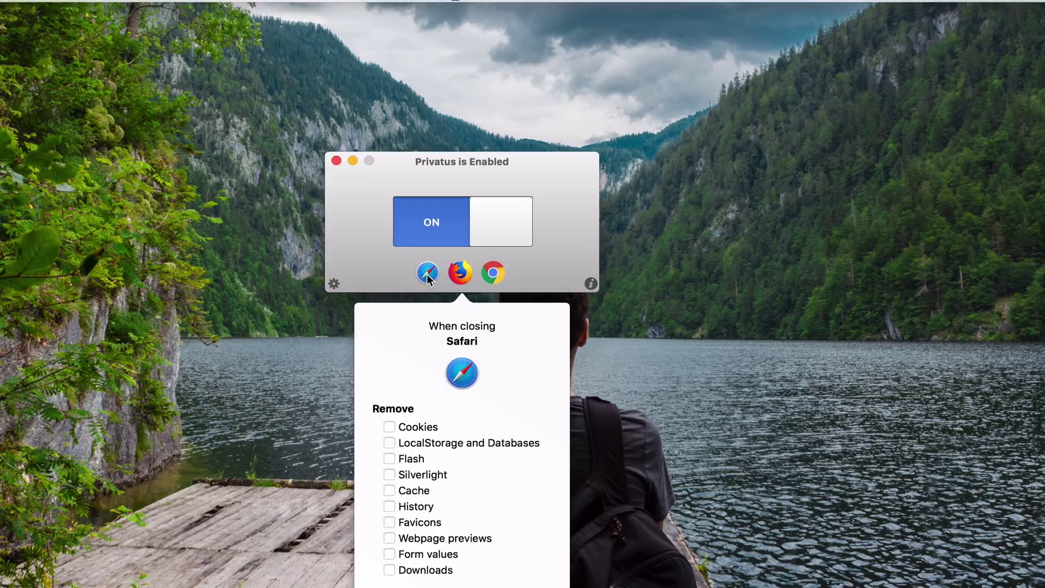
pyautogui.click(404, 430)
pyautogui.click(389, 571)
pyautogui.click(38, 100)
pyautogui.click(109, 5)
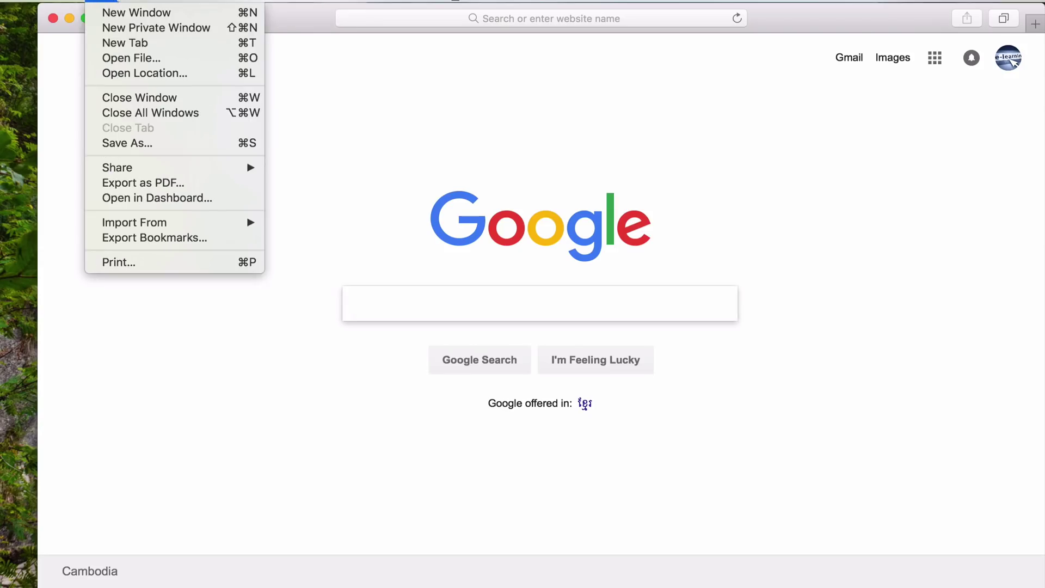
pyautogui.click(212, 28)
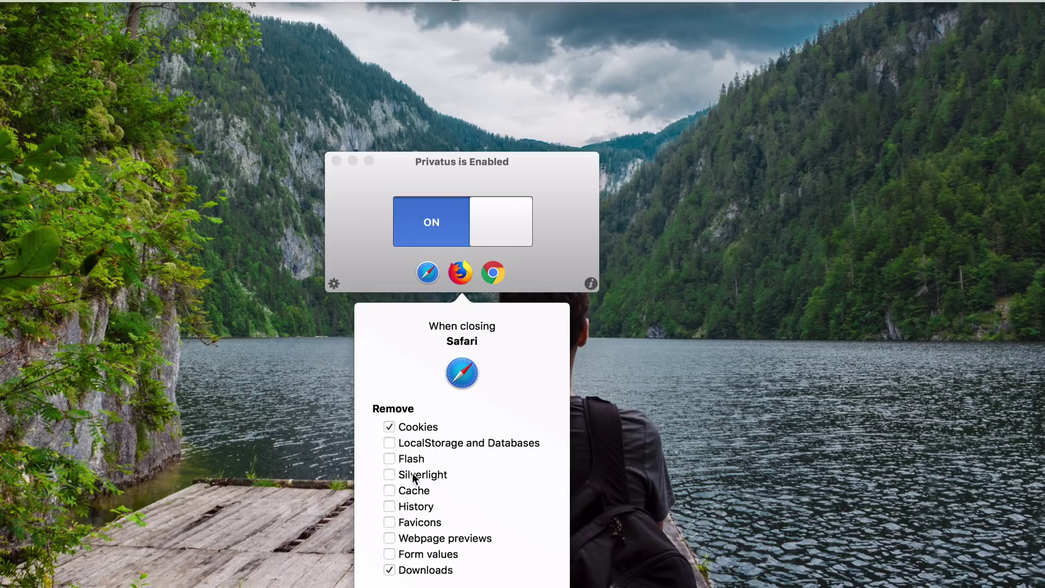
# Set Privatus to open hidden at login and add History to Safari's closing cleanup.
pyautogui.click(391, 275)
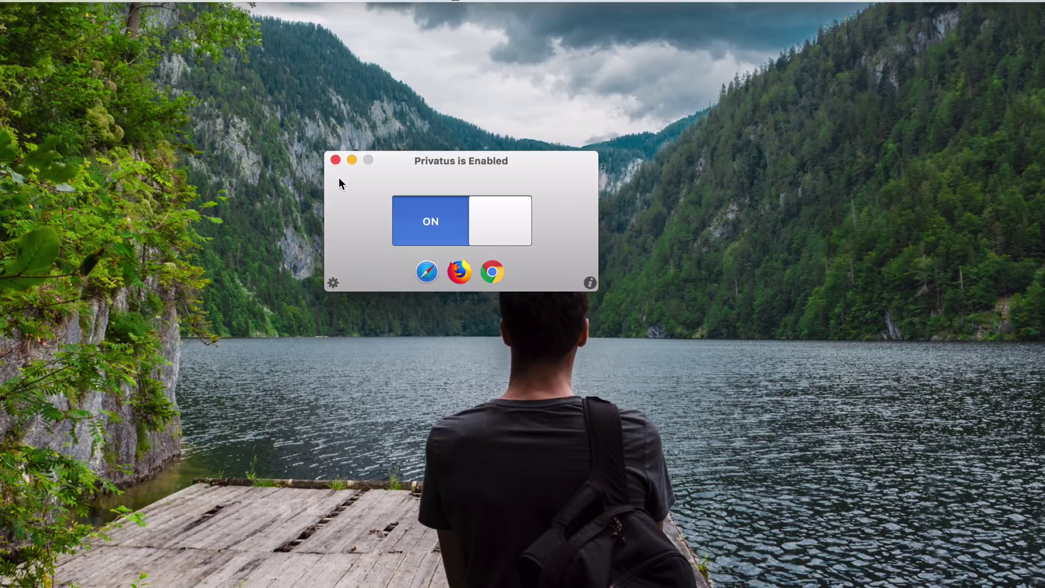
pyautogui.click(332, 281)
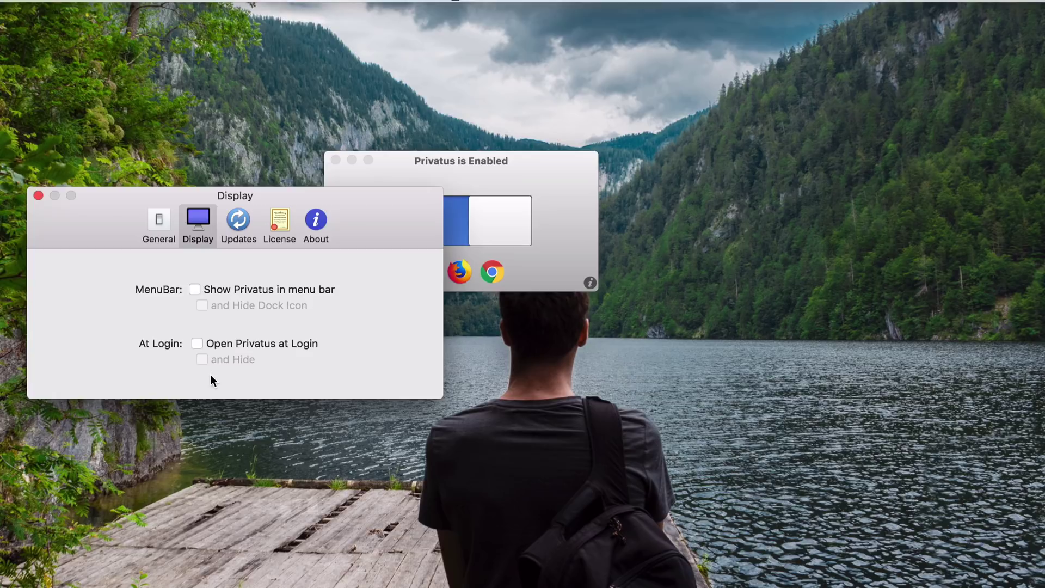
pyautogui.click(207, 344)
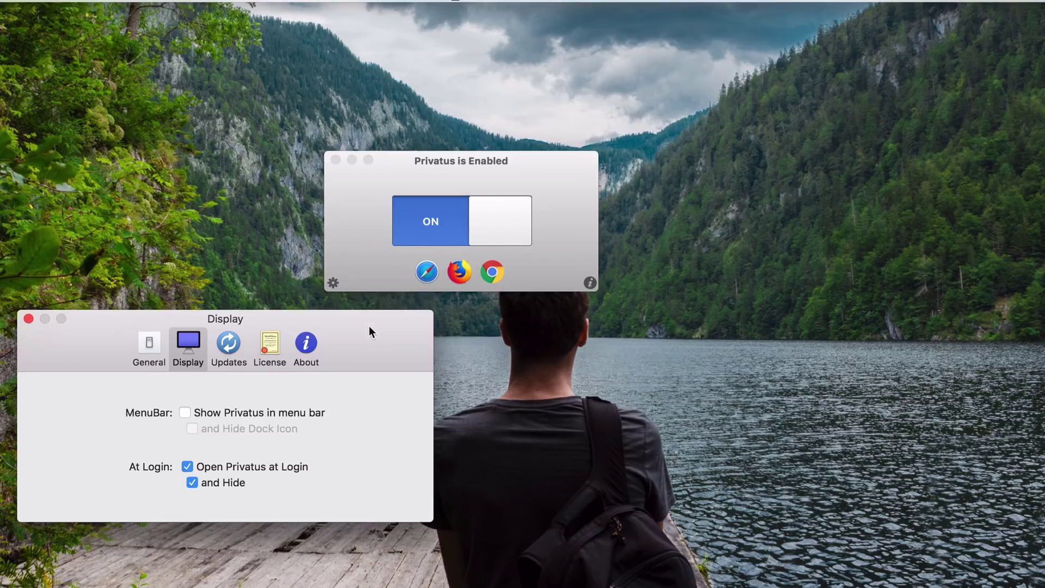
pyautogui.moveTo(371, 357); pyautogui.dragTo(454, 354)
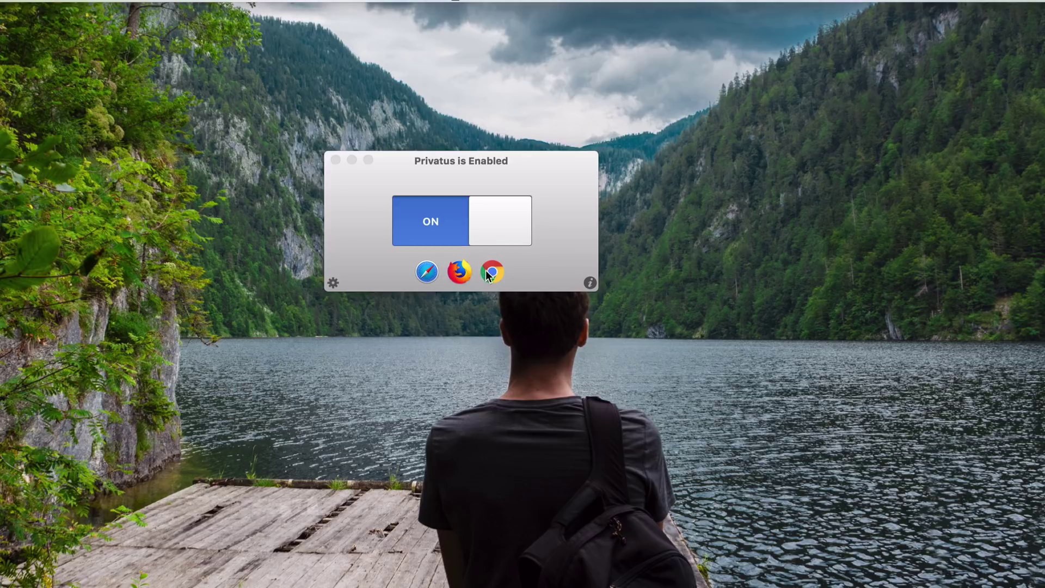
pyautogui.click(427, 271)
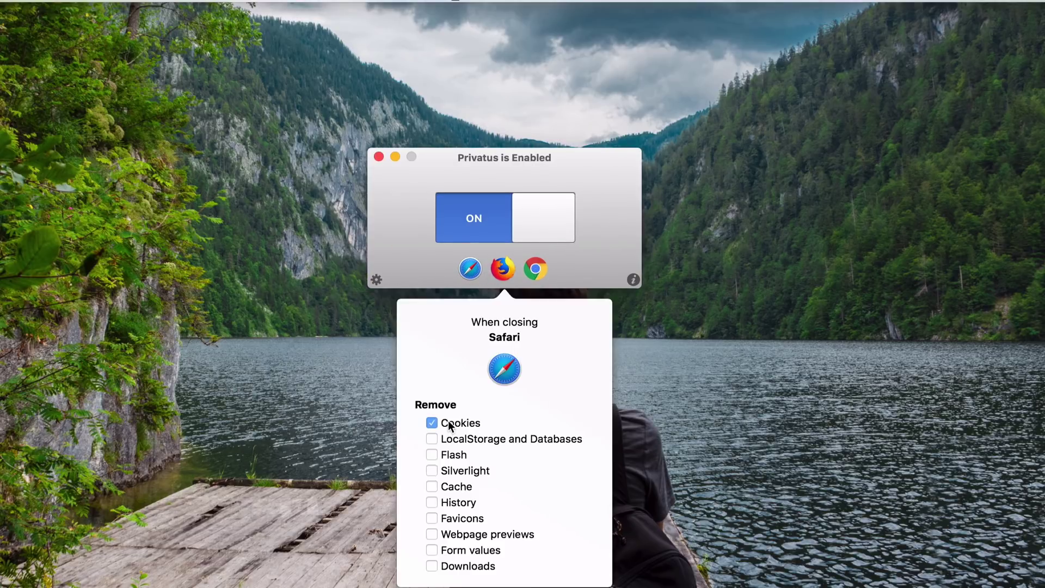
pyautogui.click(457, 502)
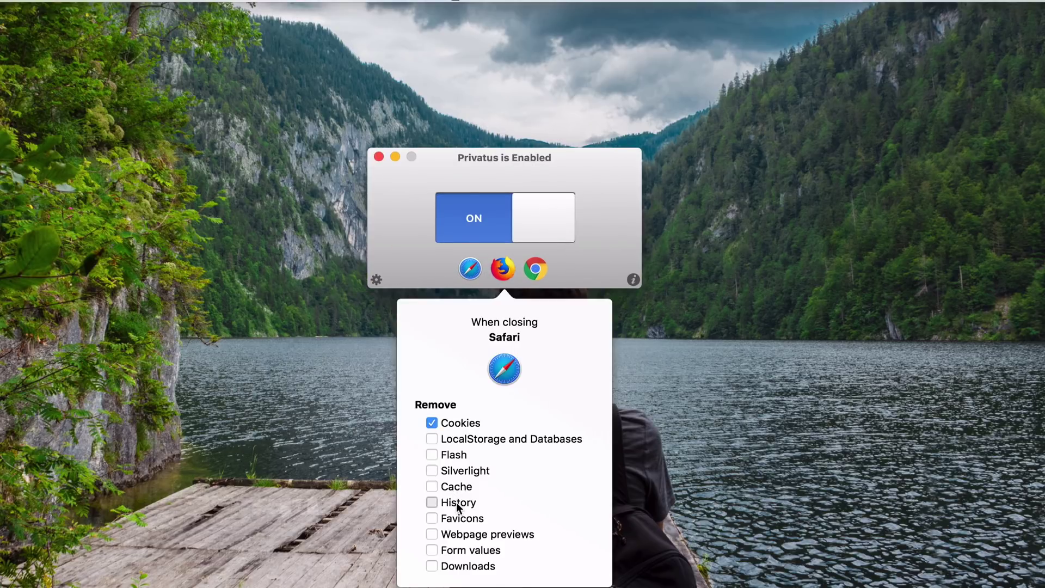
# Add Flash and Silverlight cleanup, then open Cartoon Media - Home from a Google 'cartoon' search.
pyautogui.click(452, 470)
pyautogui.click(452, 455)
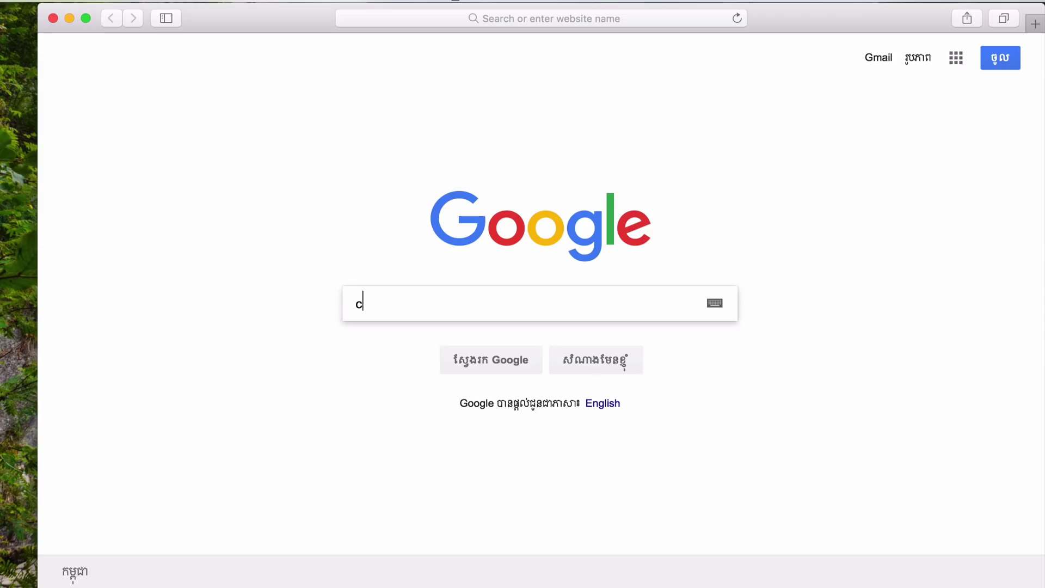
pyautogui.write('artoon')
pyautogui.press('Return')
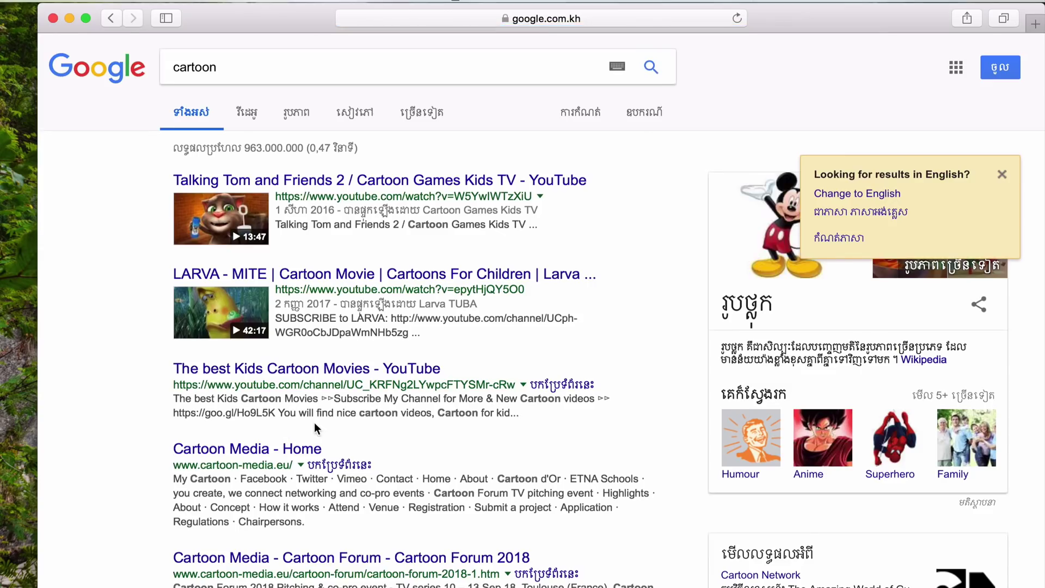
pyautogui.scroll(-2, 315, 422)
pyautogui.click(251, 408)
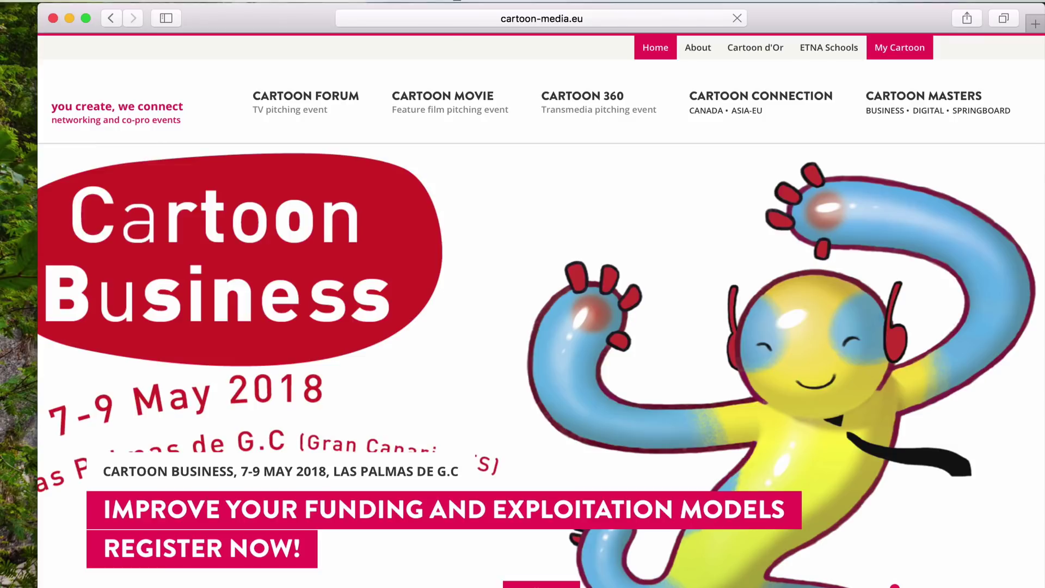
# Quit Safari, relaunch it and confirm its browsing history was cleared.
pyautogui.click(220, 1)
pyautogui.click(225, 1)
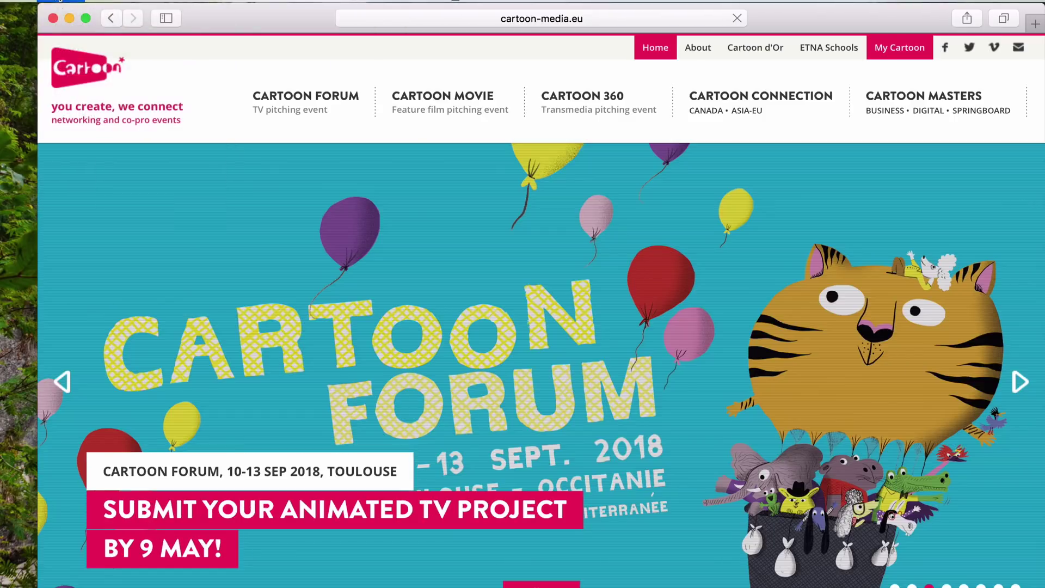
pyautogui.click(224, 1)
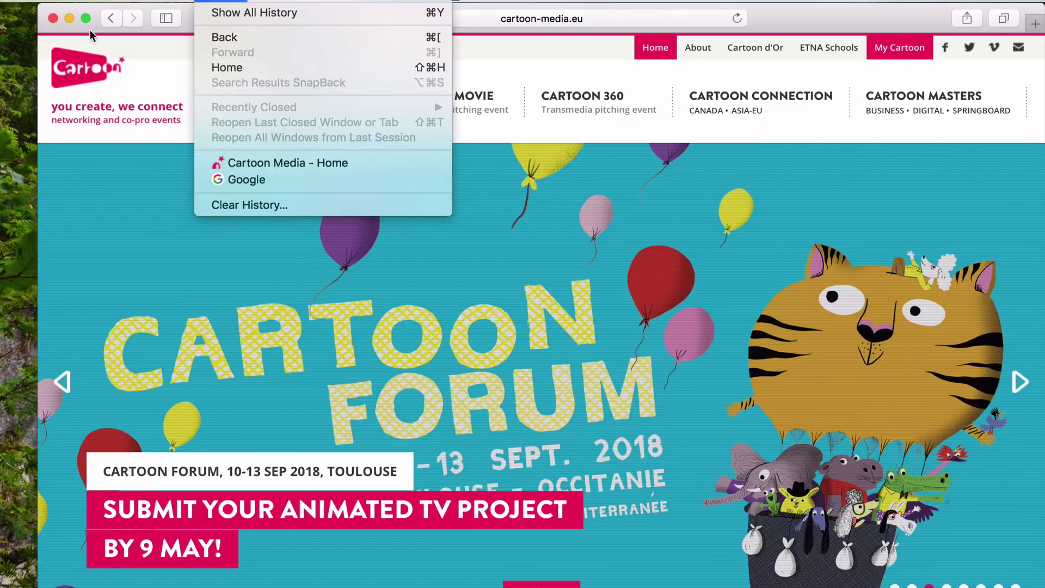
pyautogui.moveTo(64, 2)
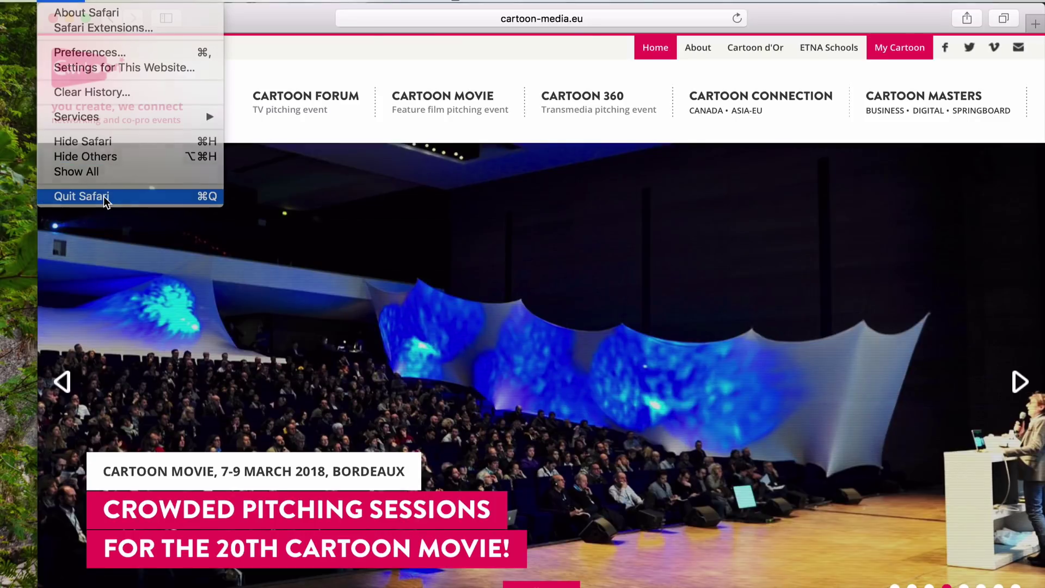
pyautogui.click(103, 196)
pyautogui.click(34, 108)
pyautogui.click(225, 1)
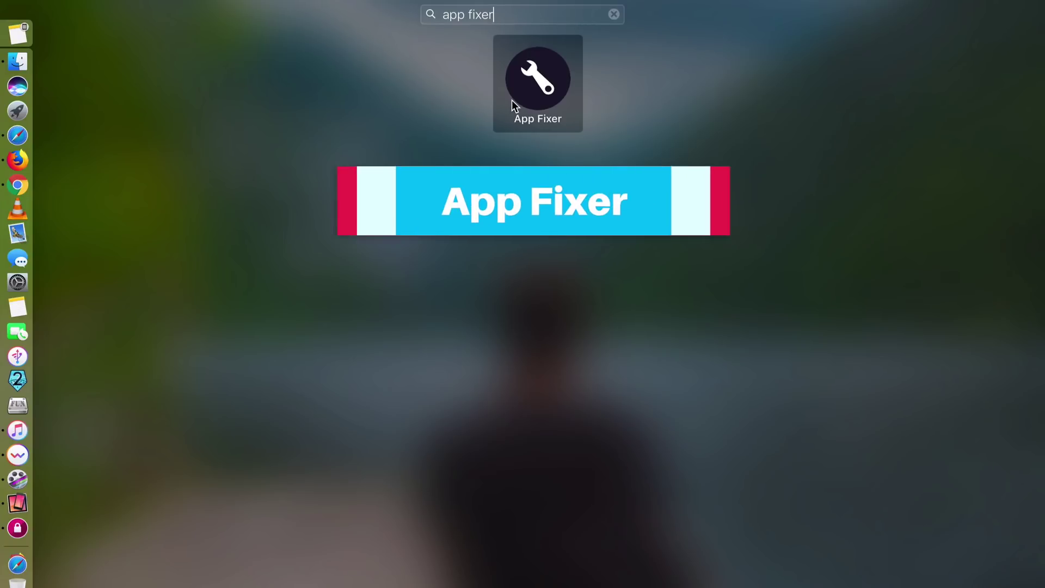
# Launch App Fixer from the Launchpad search results.
pyautogui.click(533, 84)
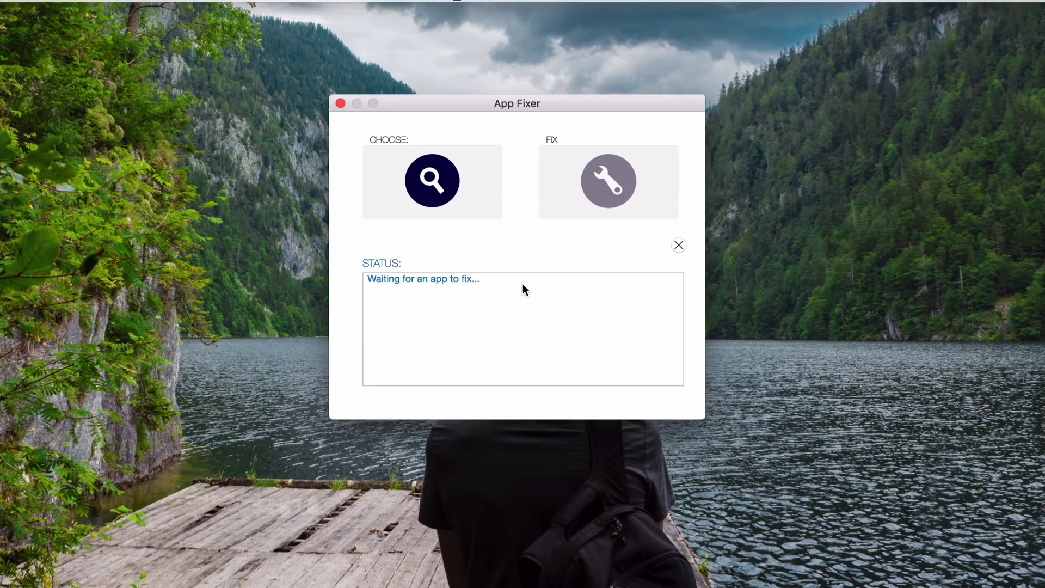
# Choose Safari from Applications as the app to fix and select a Soft reset.
pyautogui.click(433, 181)
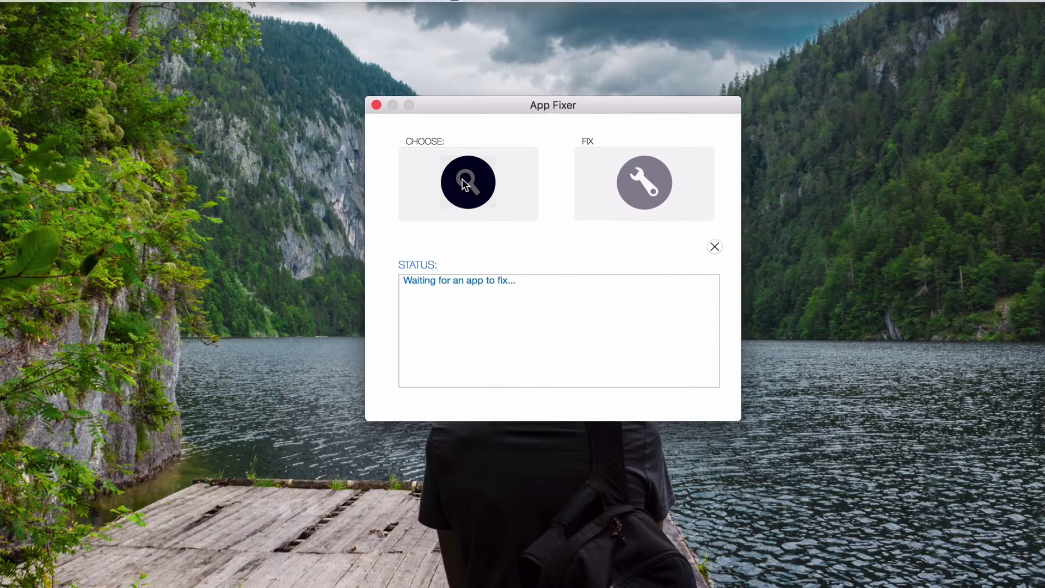
pyautogui.scroll(-15, 462, 178)
pyautogui.click(423, 276)
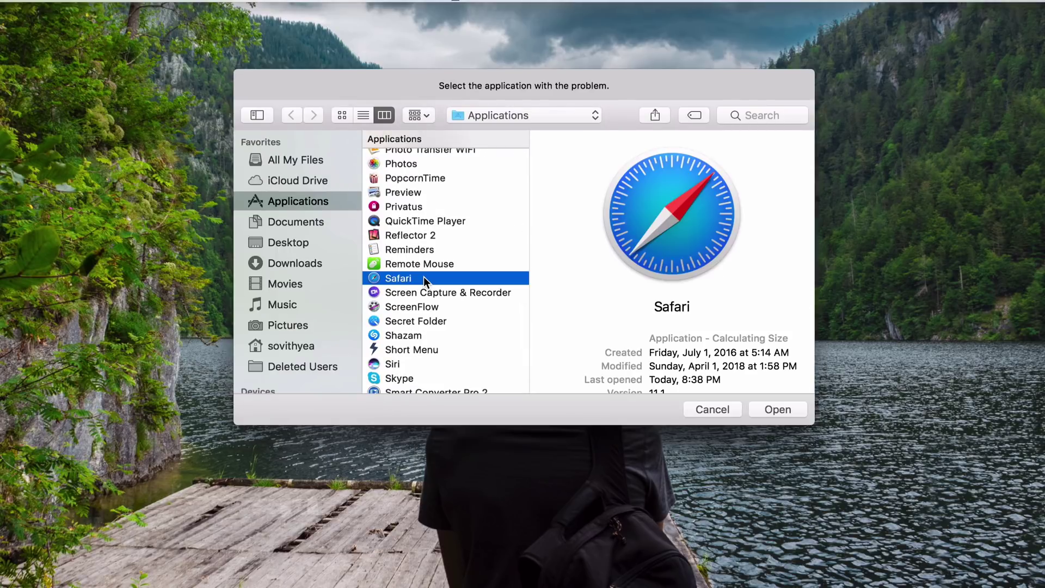
pyautogui.click(777, 409)
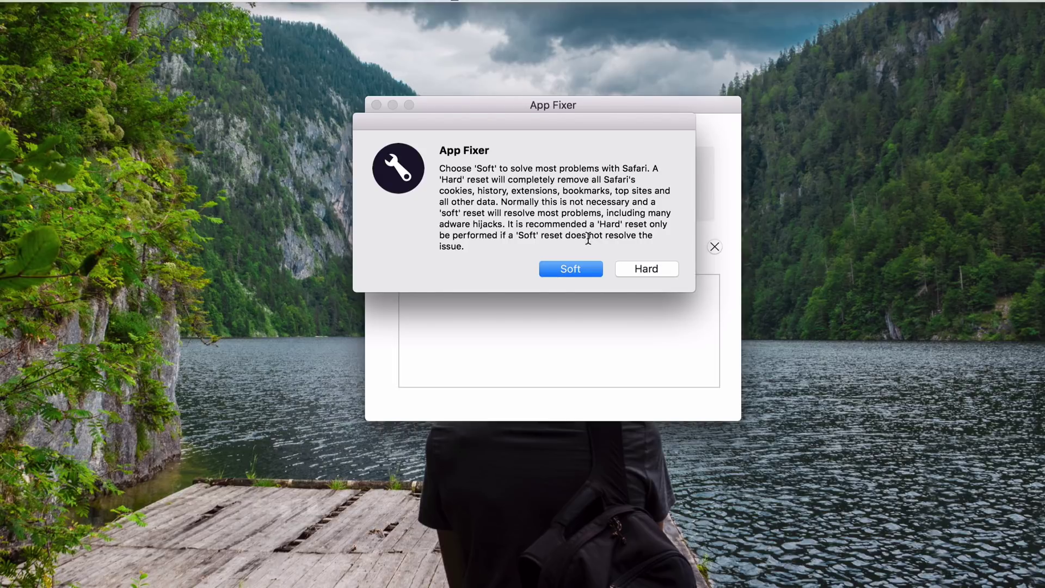
pyautogui.click(573, 270)
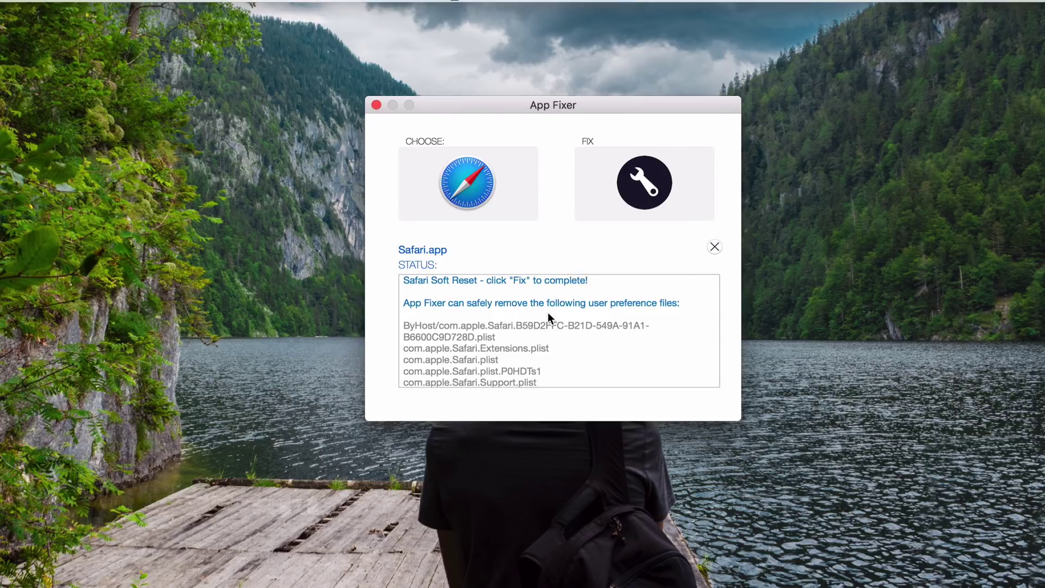
pyautogui.scroll(-3, 547, 311)
# Quit Safari and reset it to default settings with App Fixer's Fix.
pyautogui.click(43, 111)
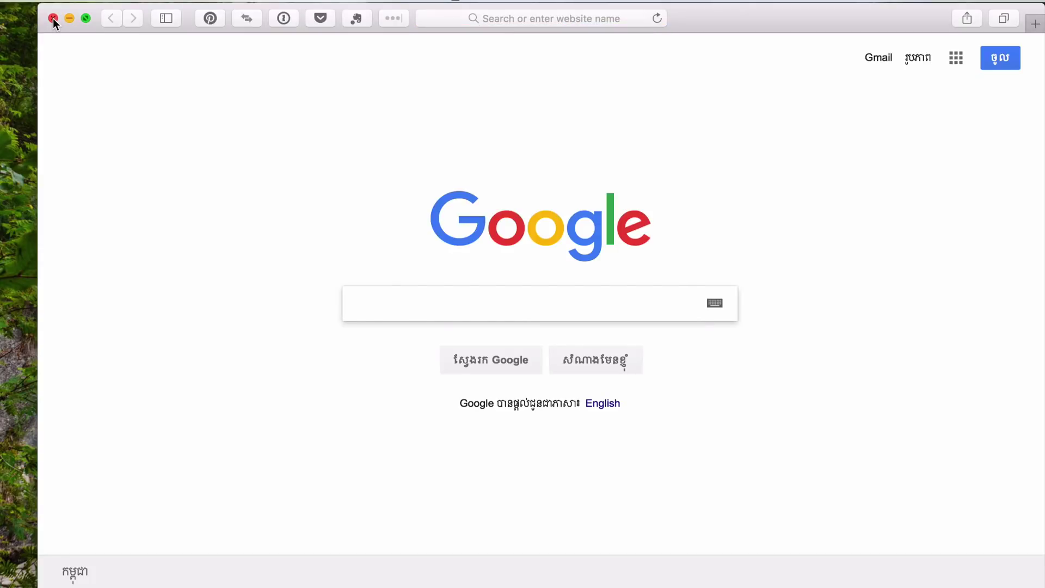
pyautogui.click(52, 19)
pyautogui.click(625, 180)
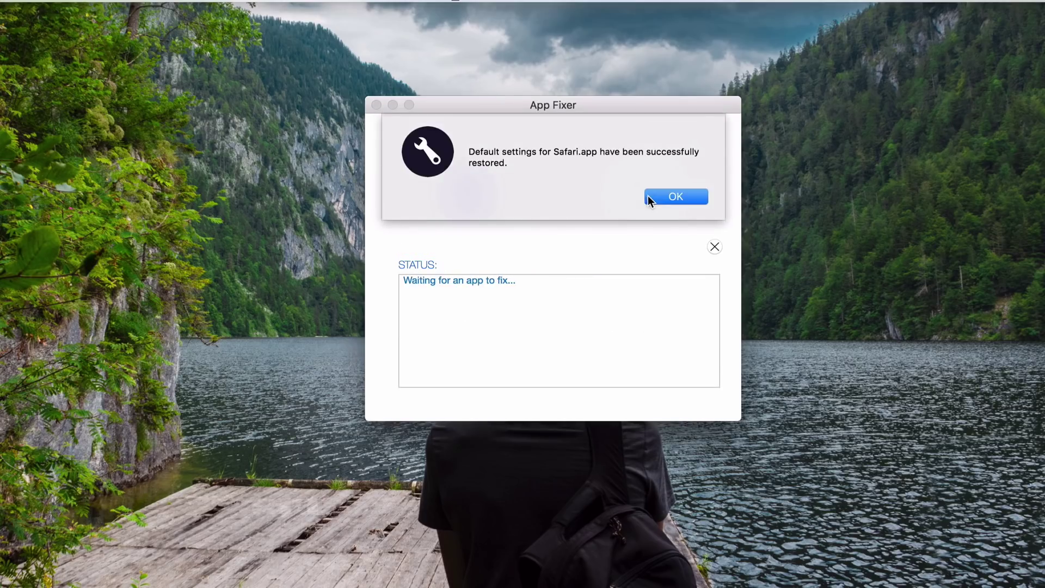
pyautogui.click(648, 194)
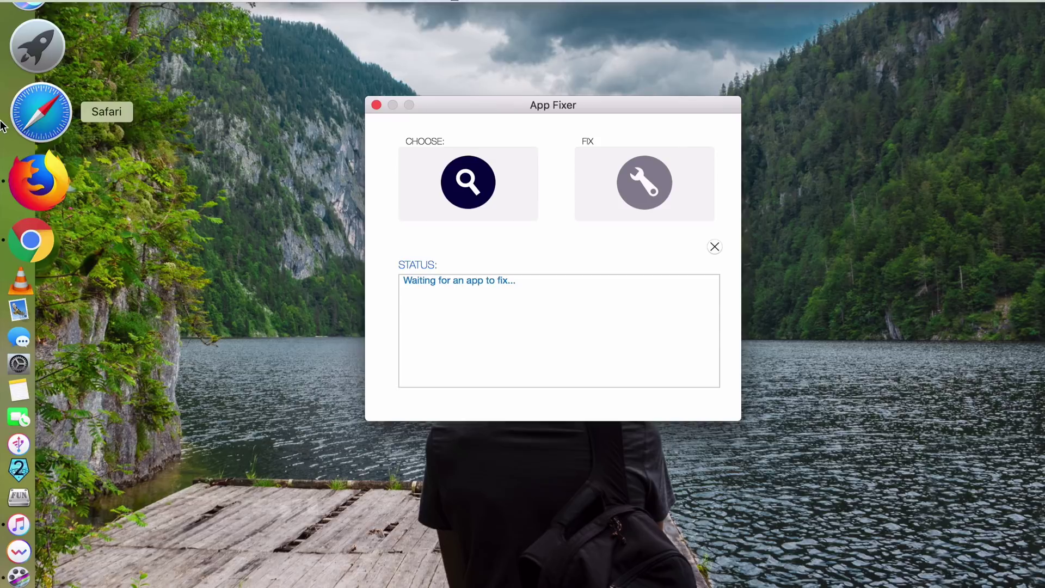
# Relaunch Safari, load google.com.kh to verify it works, then close it and shift App Fixer left.
pyautogui.click(14, 126)
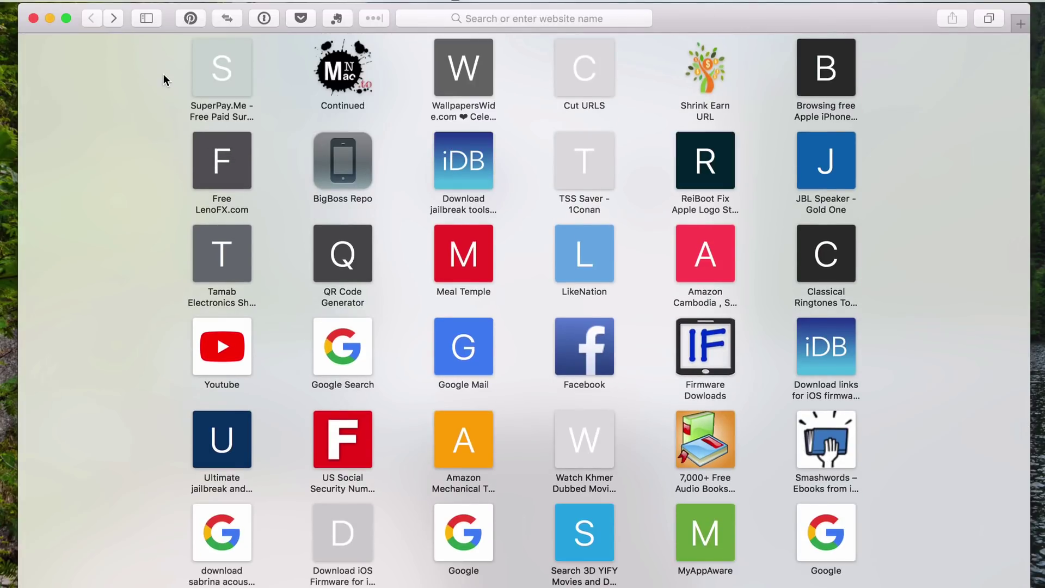
pyautogui.click(485, 18)
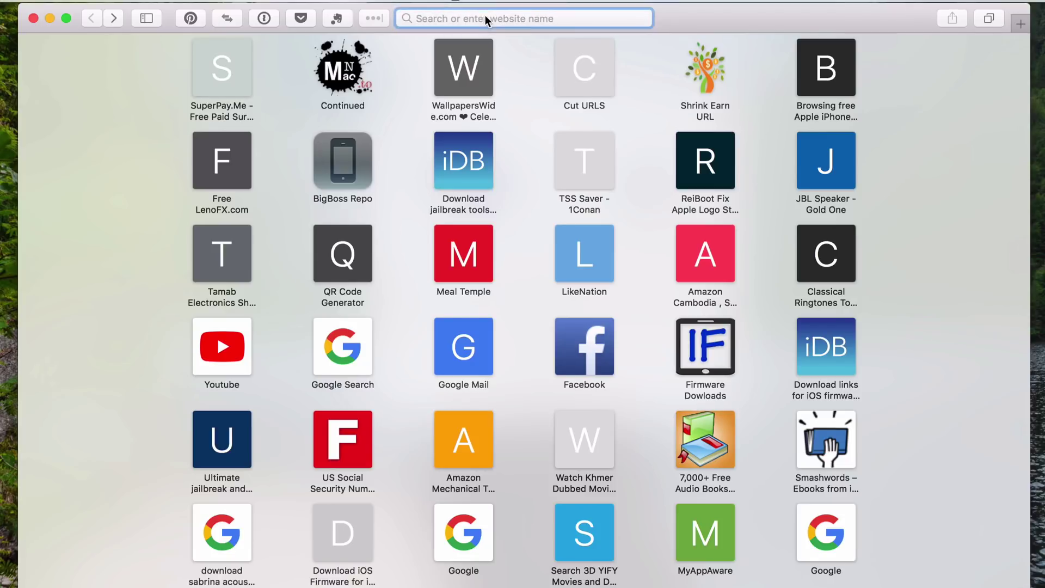
pyautogui.write('google.com.kh')
pyautogui.press('Return')
pyautogui.click(33, 18)
pyautogui.moveTo(512, 104); pyautogui.dragTo(466, 102)
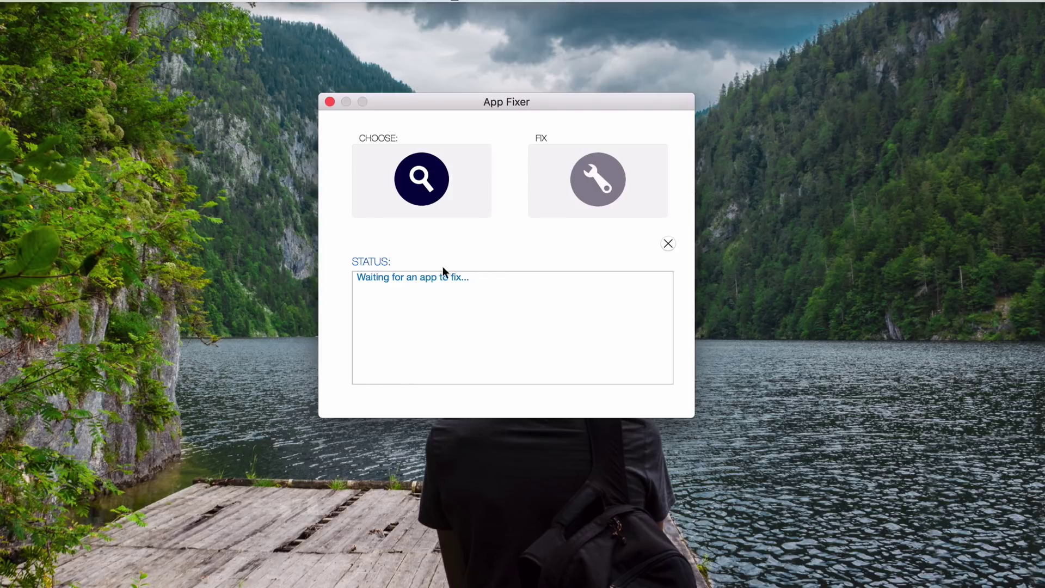
# Open Launchpad with F4 to look up OS Cleaner Master.
pyautogui.press('F4')
pyautogui.click(37, 119)
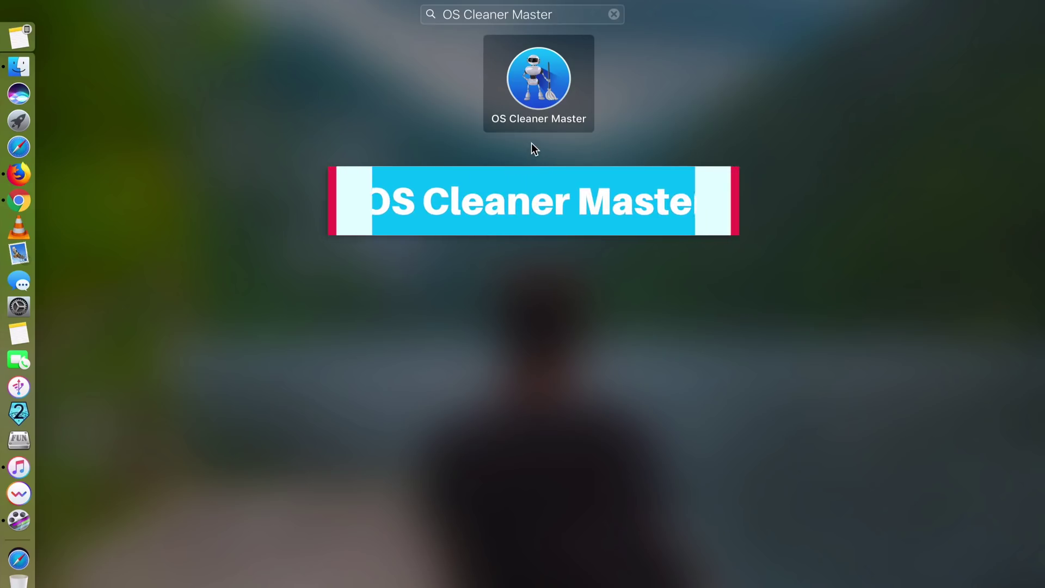
# Open OS Cleaner Master, launch CleanMyMac 3 from its menu-bar popup to compare, then quit it.
pyautogui.click(528, 84)
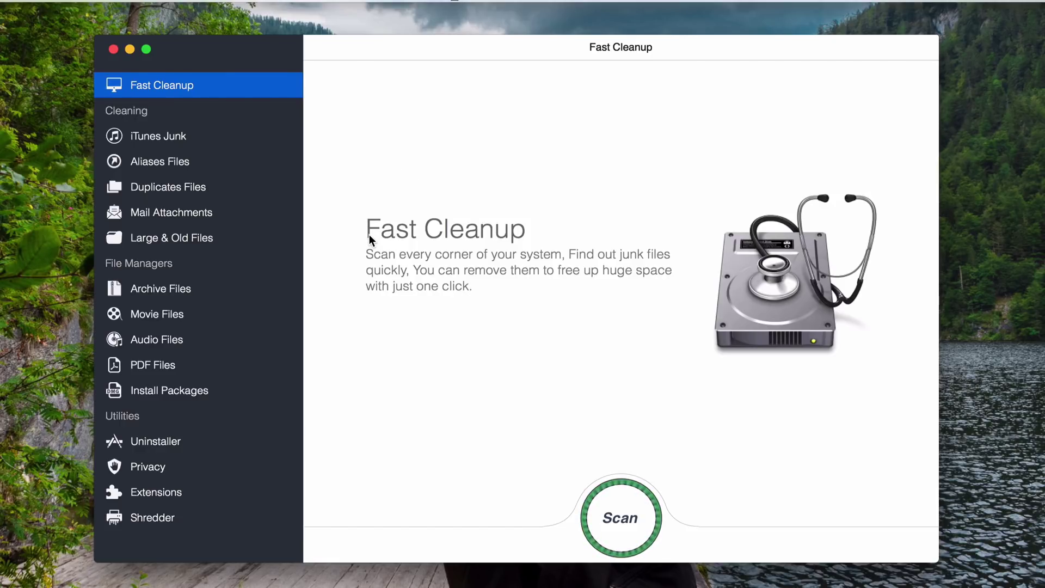
pyautogui.click(647, 6)
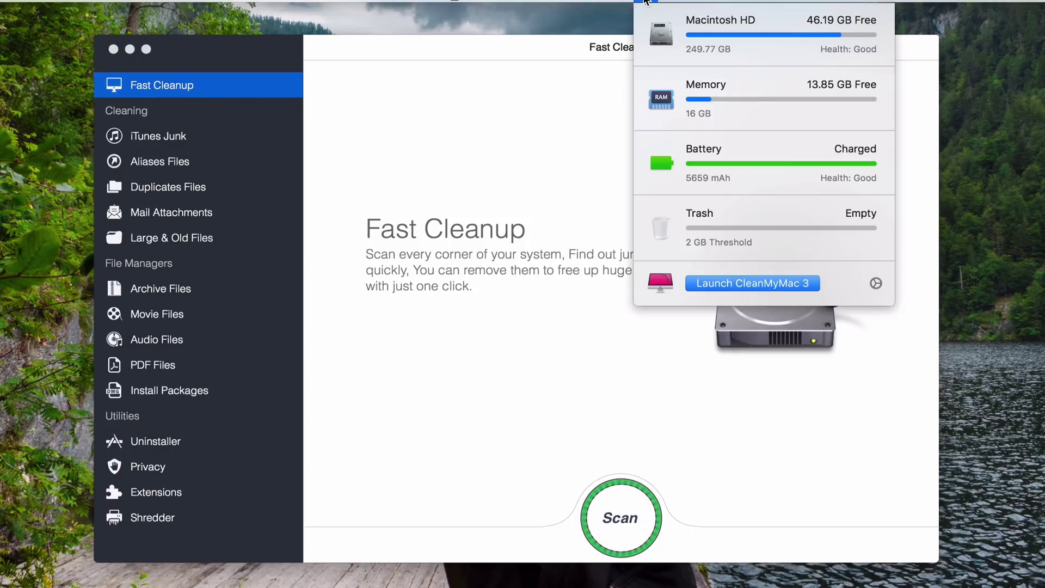
pyautogui.click(729, 284)
pyautogui.moveTo(210, 27); pyautogui.dragTo(608, 59)
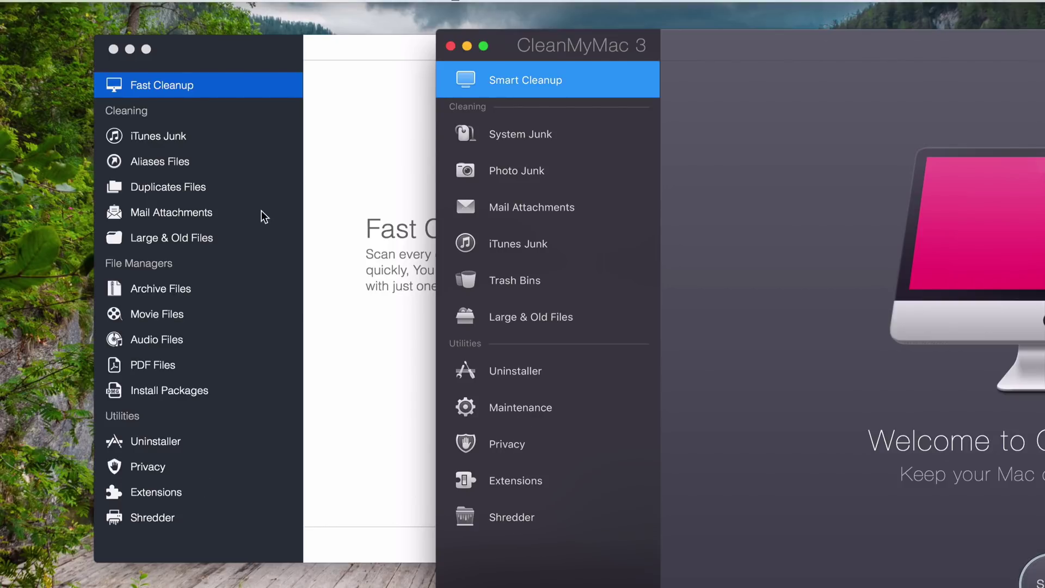
pyautogui.press('super+q')
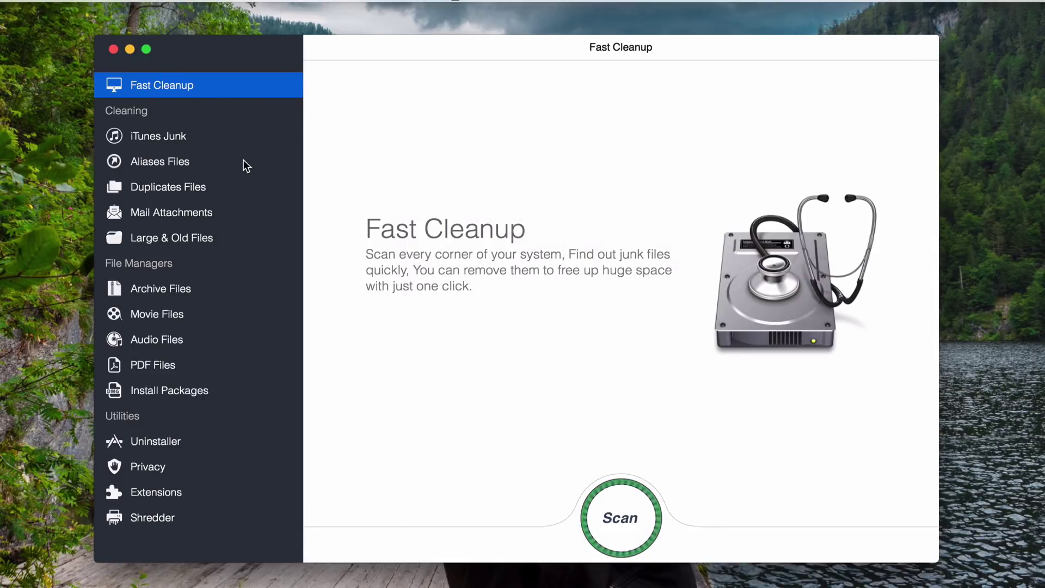
# In iTunes Junk, review and mark the iPad Air 2 and the 10.50 GB, 2.64 GB and 925.1 MB iPhone backups.
pyautogui.click(204, 139)
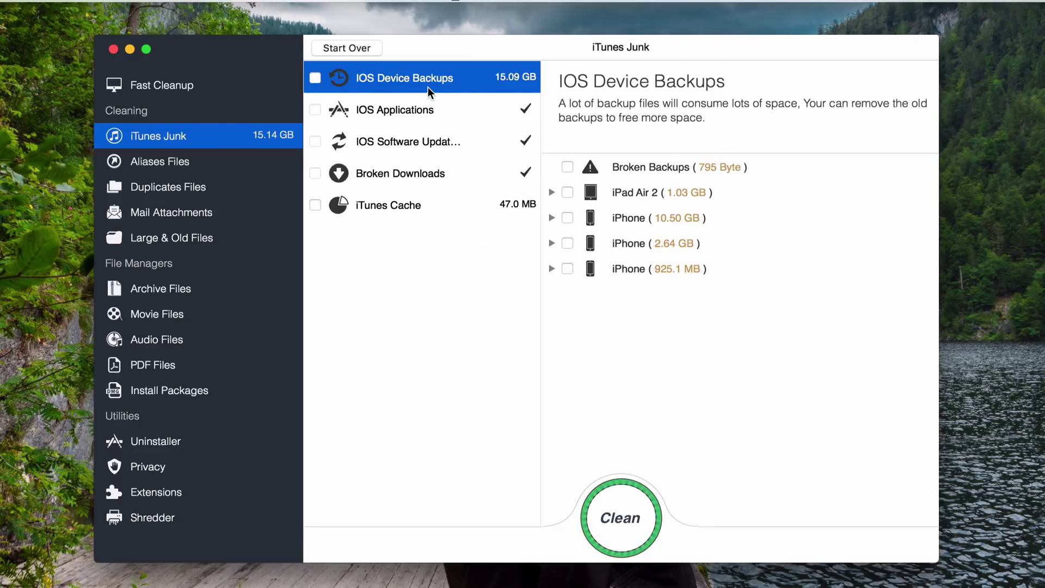
pyautogui.click(551, 192)
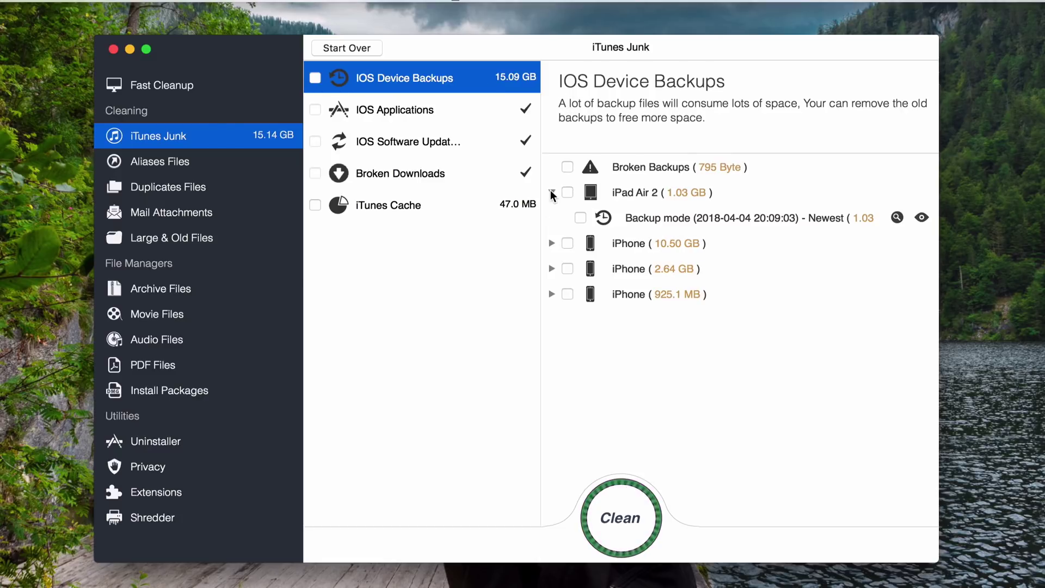
pyautogui.click(551, 192)
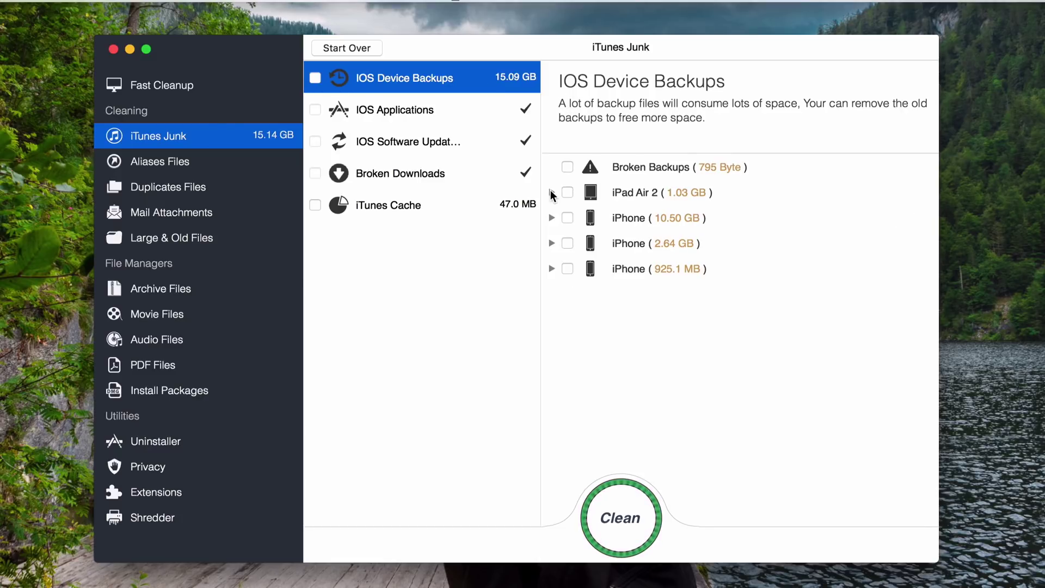
pyautogui.click(567, 192)
pyautogui.click(567, 218)
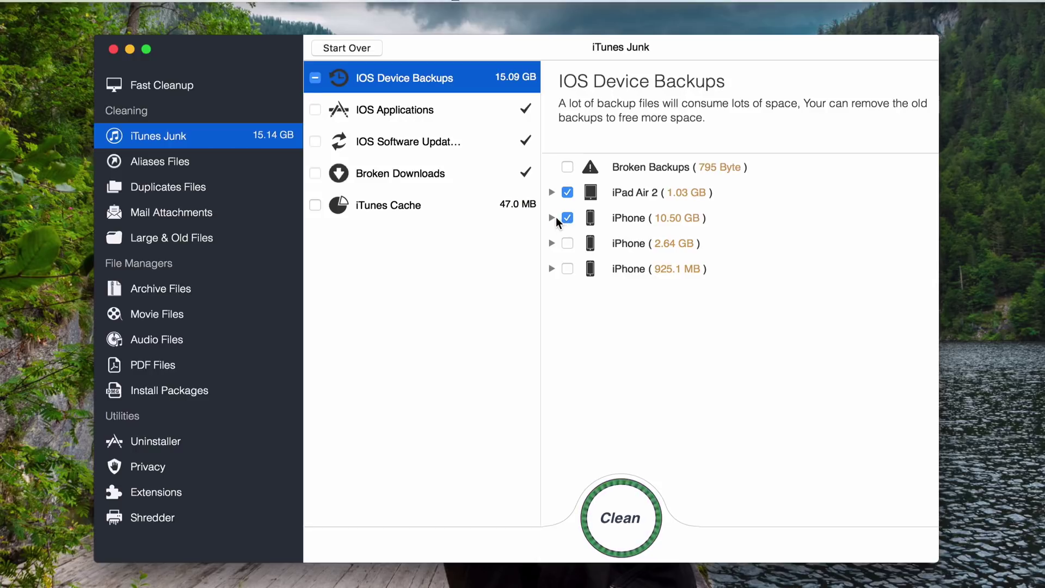
pyautogui.click(551, 217)
pyautogui.click(551, 218)
pyautogui.click(567, 243)
pyautogui.click(567, 268)
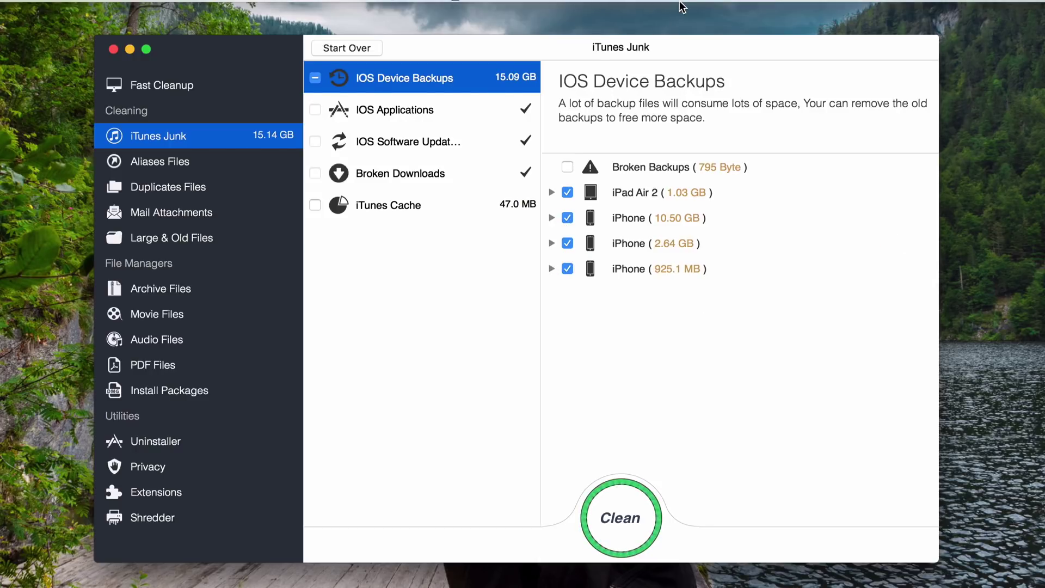
pyautogui.click(646, 2)
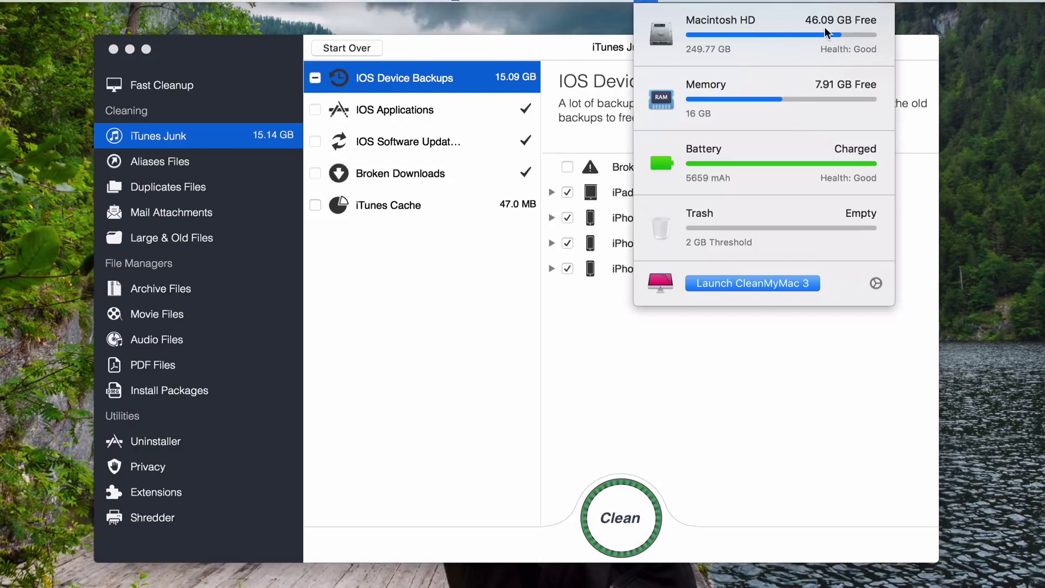
pyautogui.click(629, 381)
# Keep only Broken Backups marked, unmarking every device backup, and clean them.
pyautogui.click(567, 166)
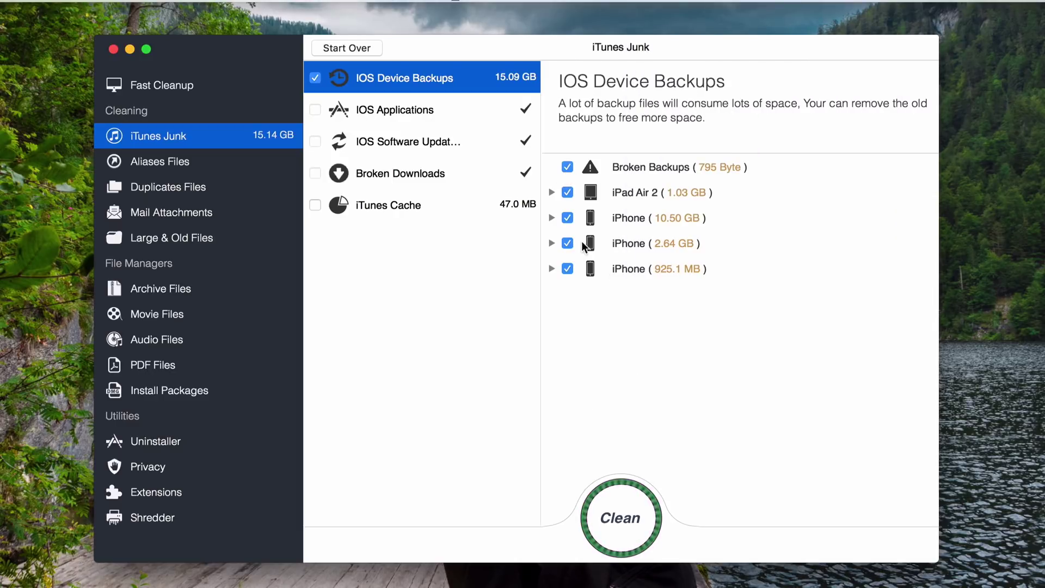
pyautogui.click(567, 192)
pyautogui.click(567, 217)
pyautogui.click(567, 243)
pyautogui.click(567, 268)
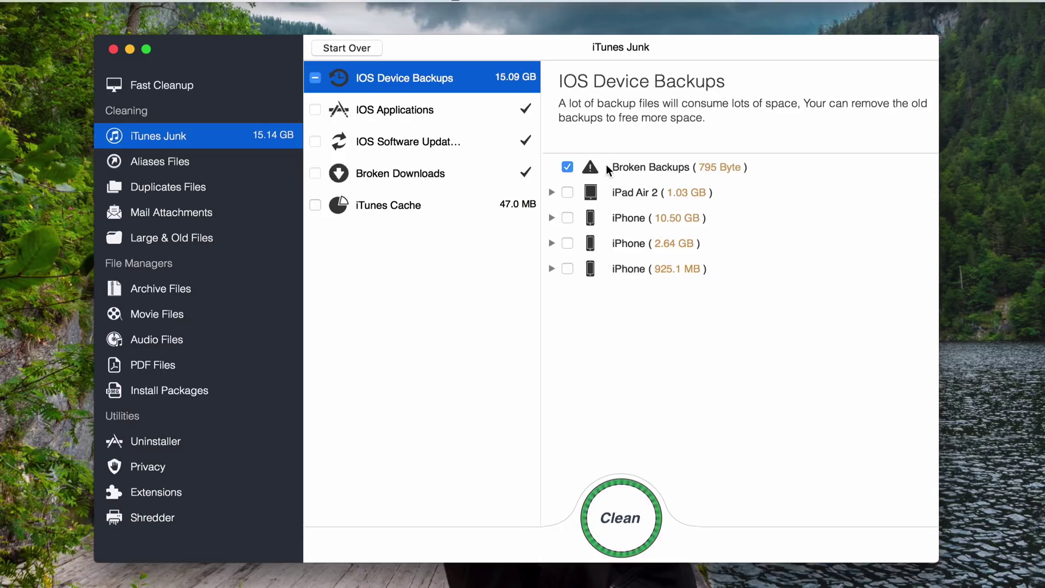
pyautogui.click(612, 518)
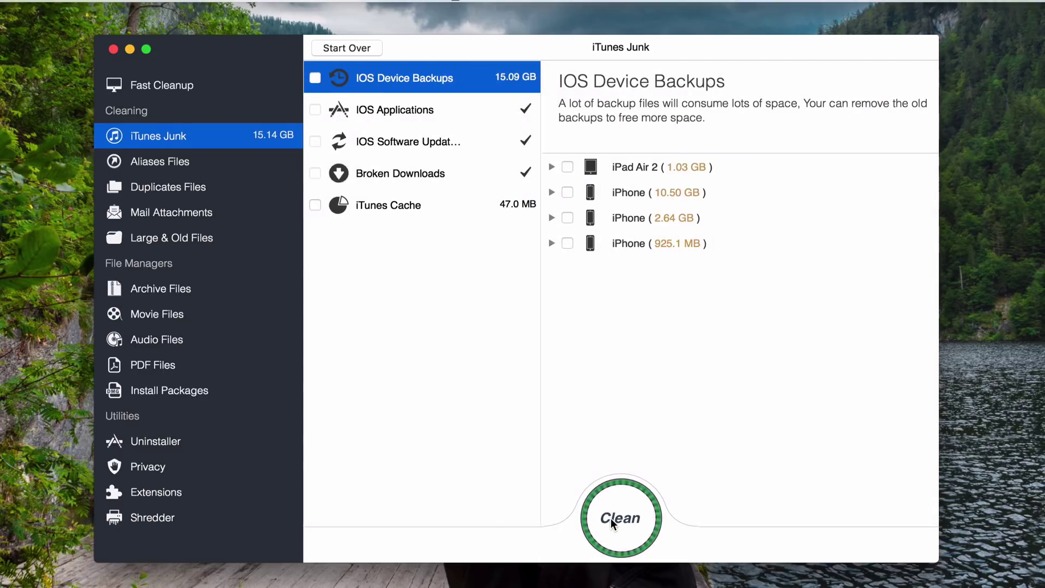
# Clean the iTunes Cache folder and return to the iOS device backups list.
pyautogui.click(459, 209)
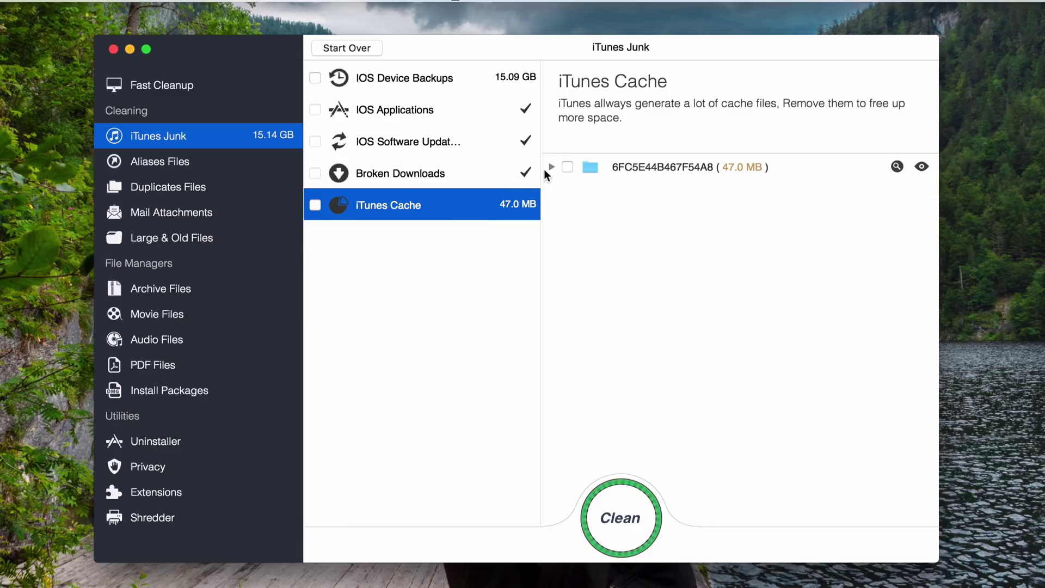
pyautogui.click(567, 167)
pyautogui.click(635, 488)
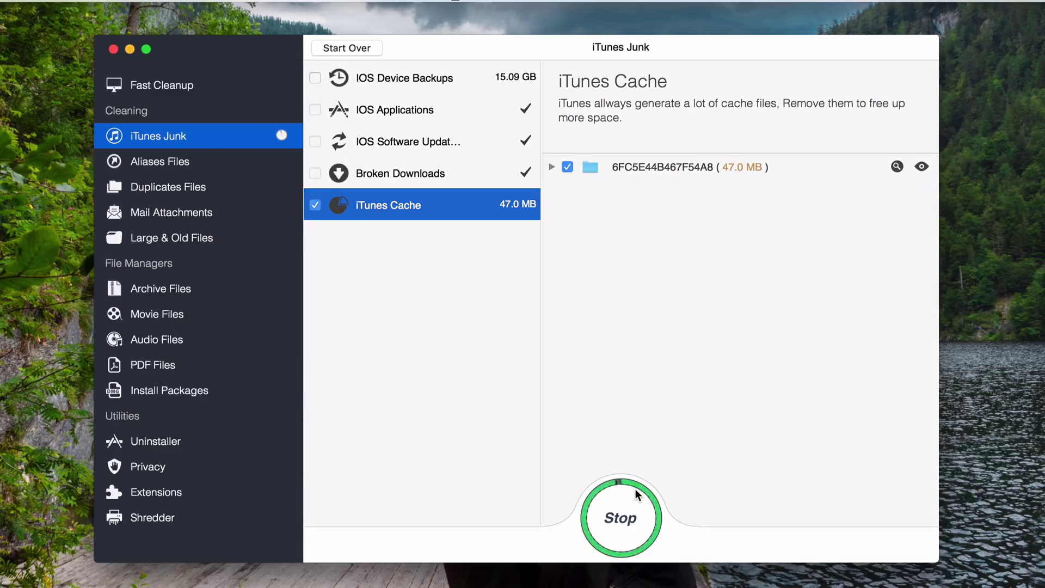
pyautogui.click(399, 79)
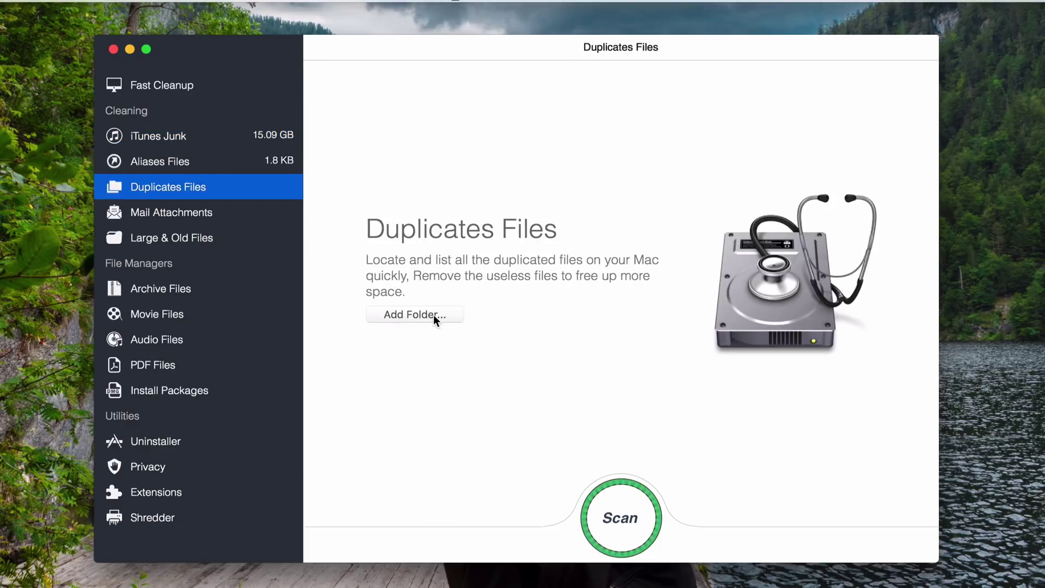
# Scan the Desktop > My Music folder for duplicate files, then go to Mail Attachments.
pyautogui.click(433, 314)
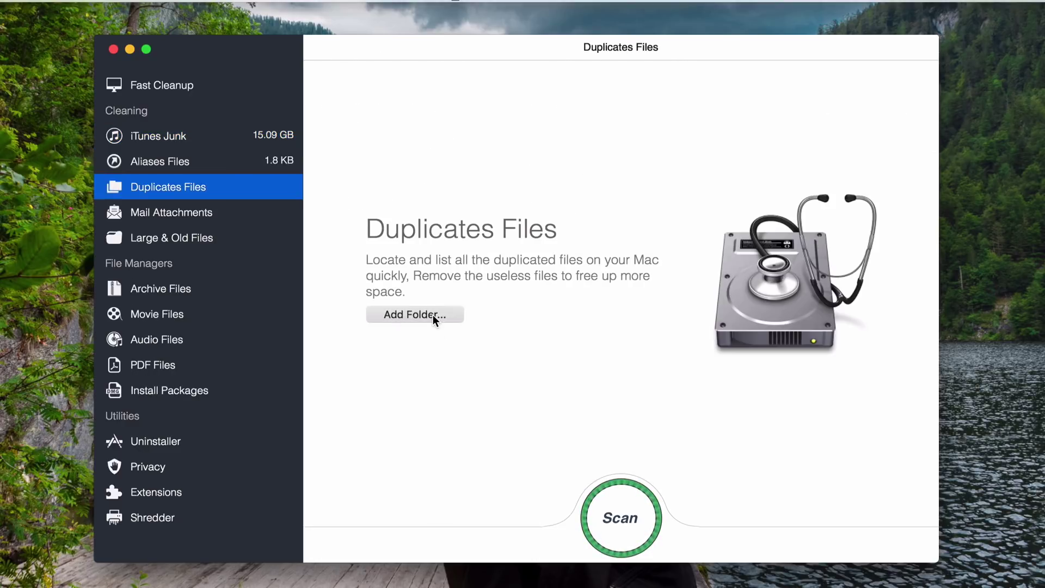
pyautogui.click(293, 205)
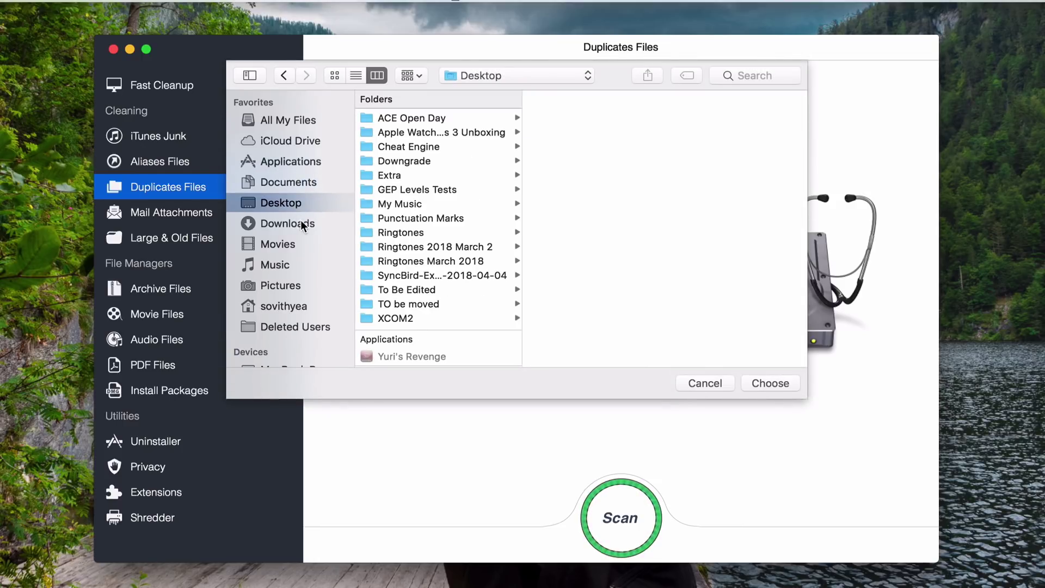
pyautogui.click(406, 204)
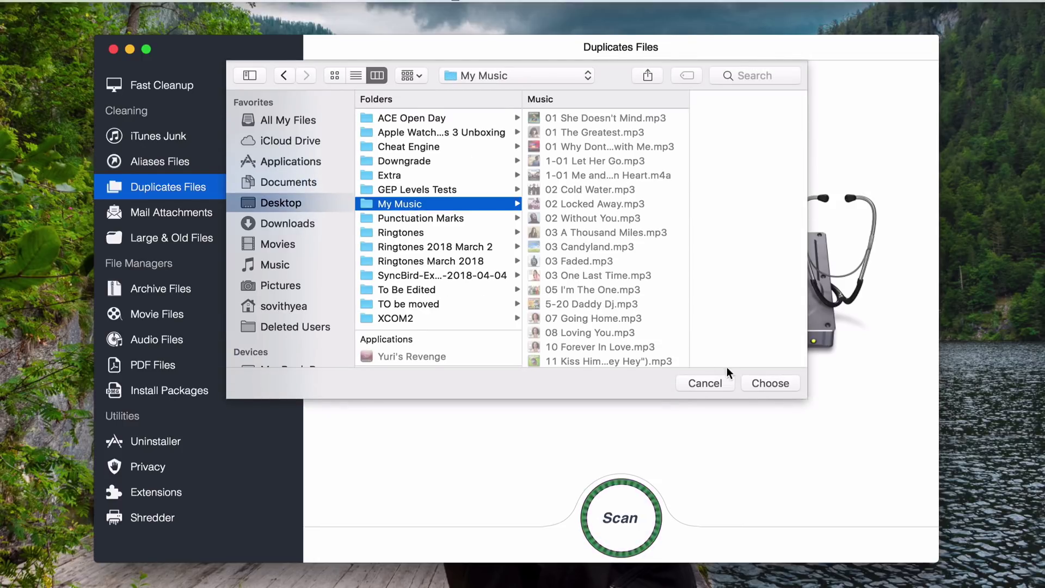
pyautogui.click(745, 380)
pyautogui.click(596, 522)
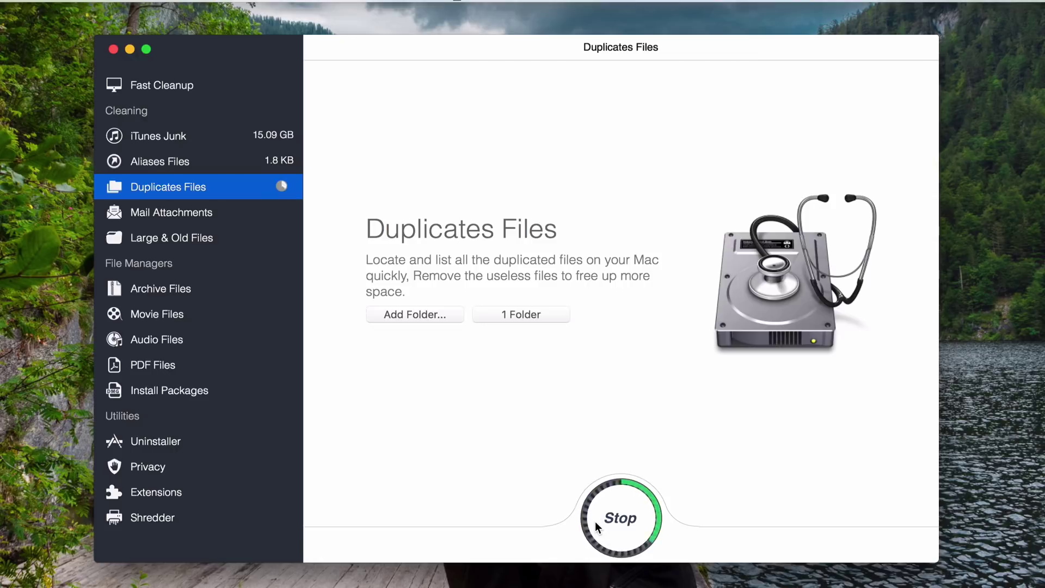
pyautogui.click(233, 213)
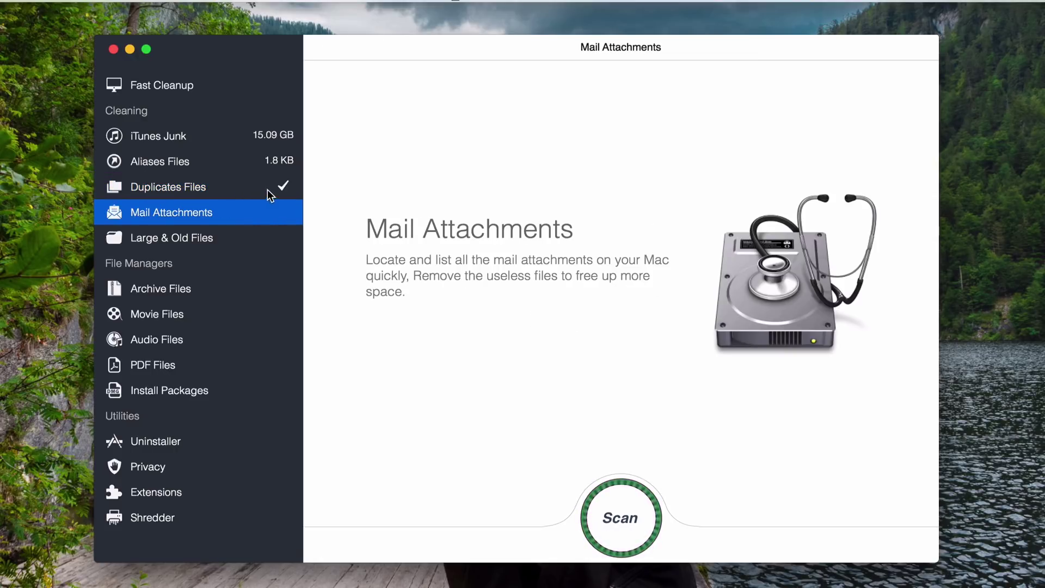
# Scan for mail attachments, then scan the disk for large and old files.
pyautogui.click(632, 505)
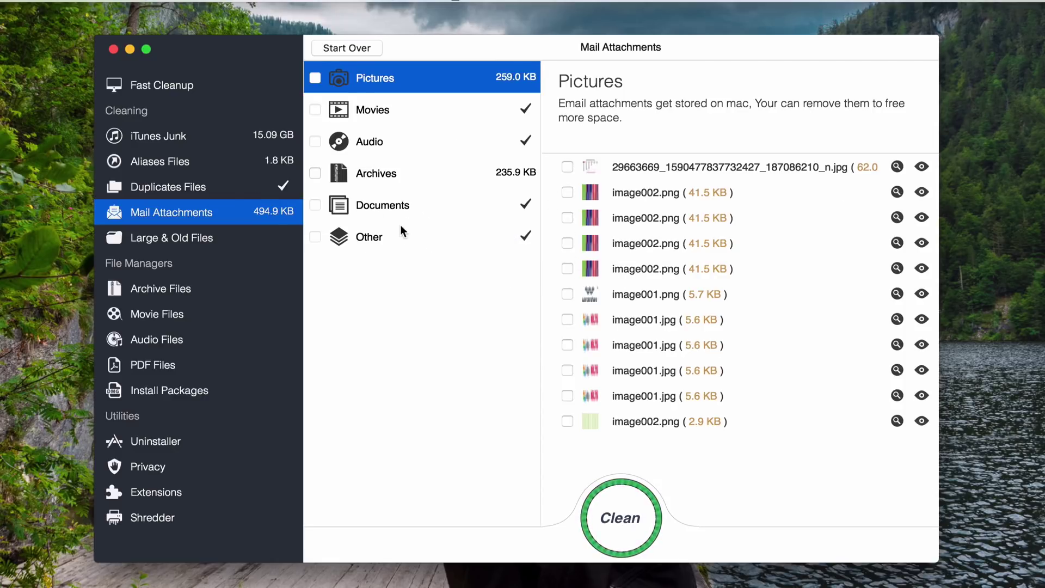
pyautogui.click(171, 237)
pyautogui.click(641, 525)
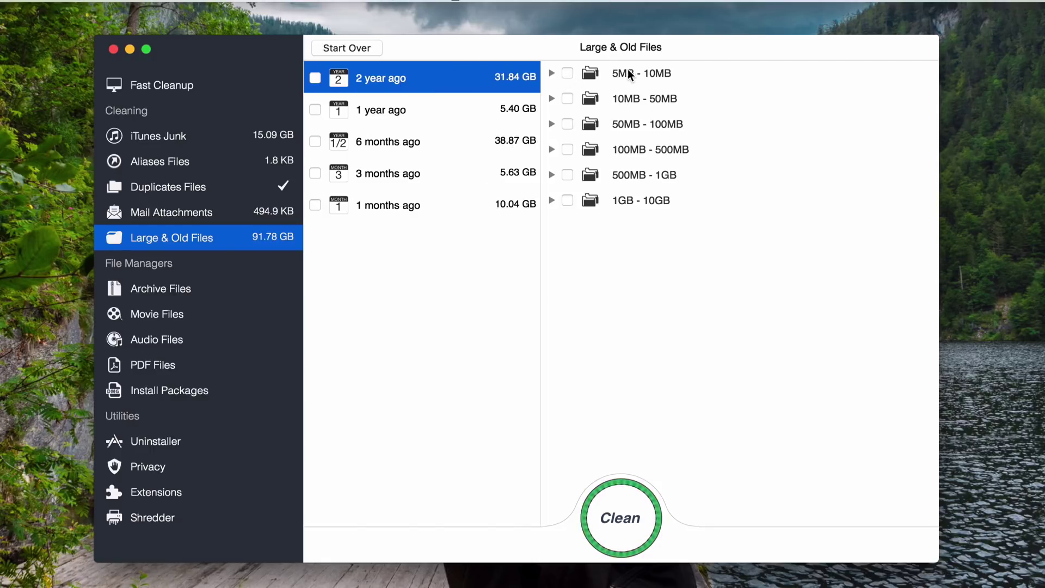
# Expand and collapse the 1GB - 10GB and 5MB - 10MB groups to review the large files.
pyautogui.click(550, 199)
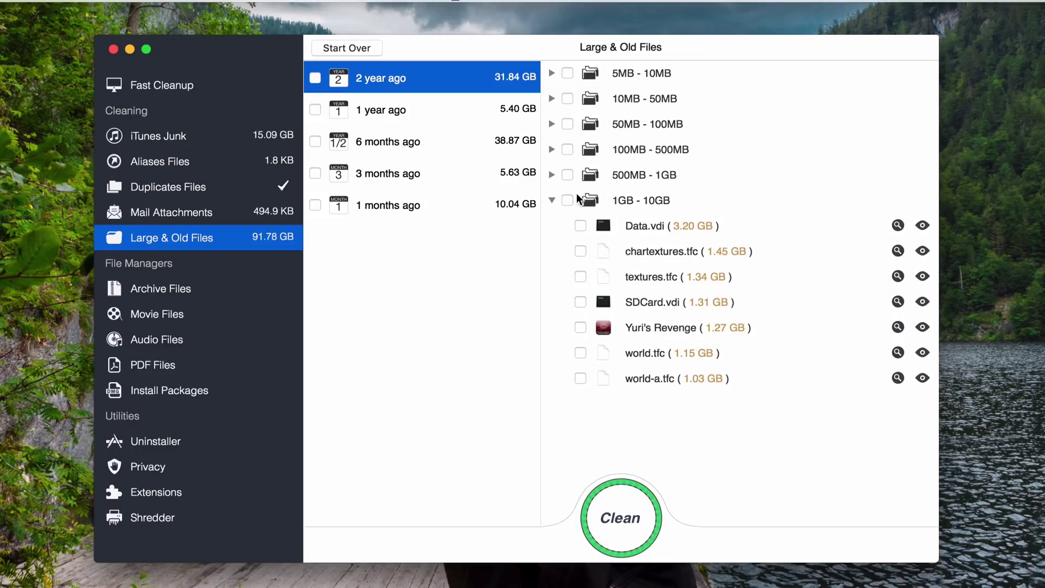
pyautogui.click(552, 73)
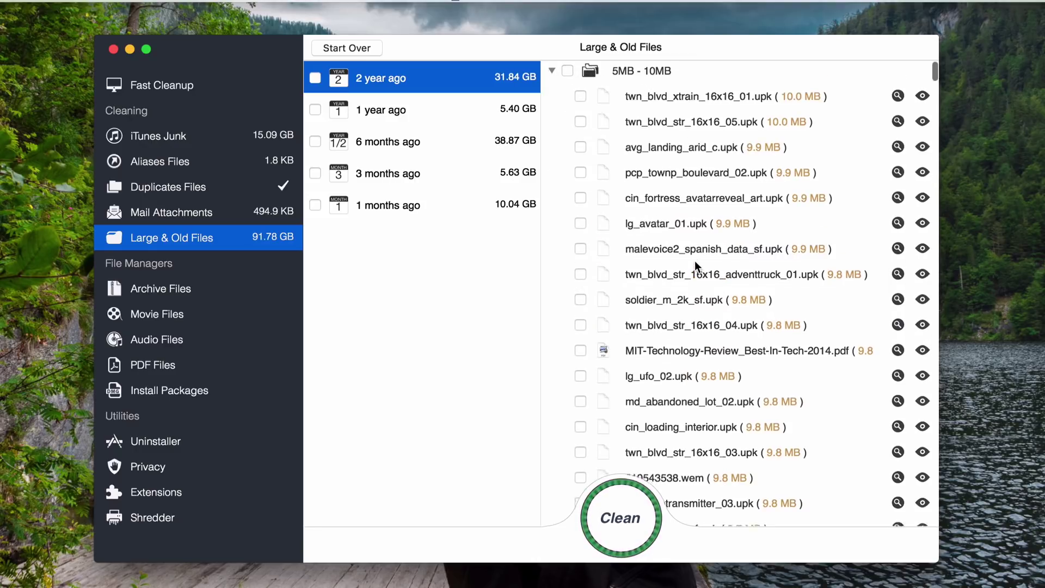
pyautogui.scroll(-2, 694, 260)
pyautogui.scroll(2, 548, 96)
pyautogui.click(551, 73)
pyautogui.click(551, 200)
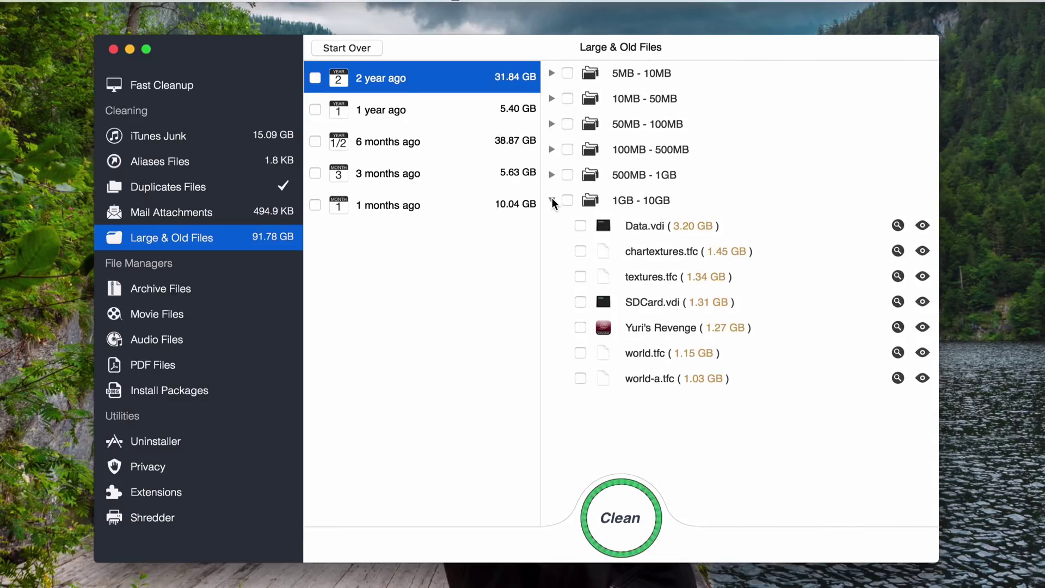
pyautogui.click(551, 201)
pyautogui.click(197, 294)
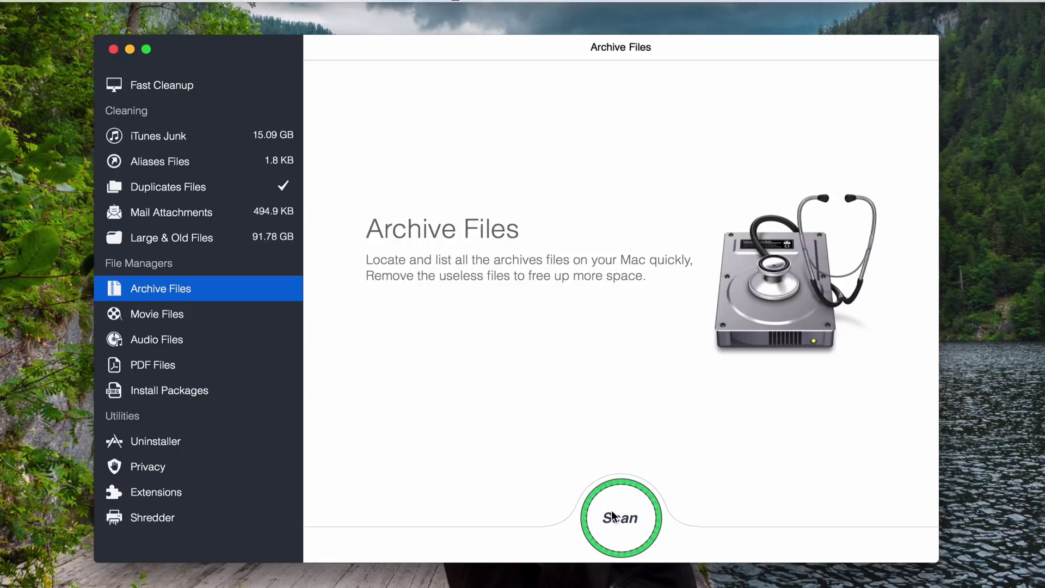
# Browse the Archive Files results, then scan Movie, Audio and PDF Files (17.42 GB, 3.12 GB, 537.6 MB).
pyautogui.scroll(-10, 525, 270)
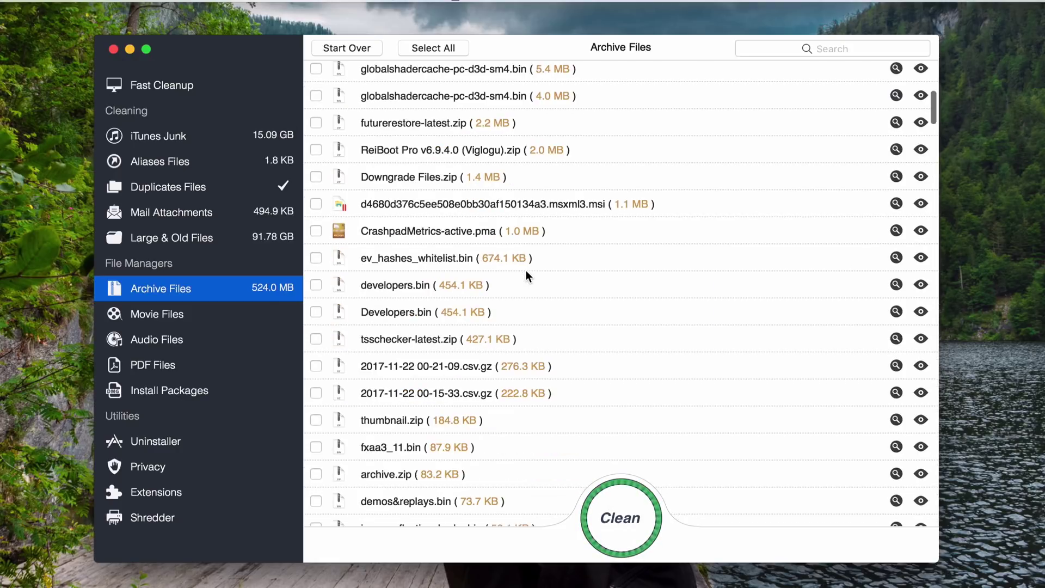
pyautogui.scroll(10, 525, 270)
pyautogui.scroll(-1, 525, 270)
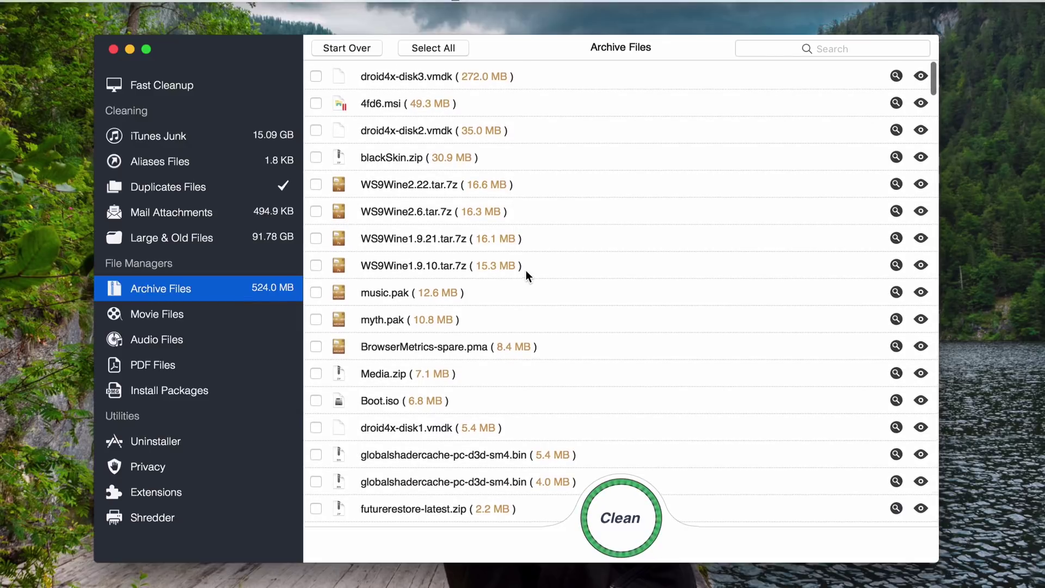
pyautogui.scroll(-1, 478, 273)
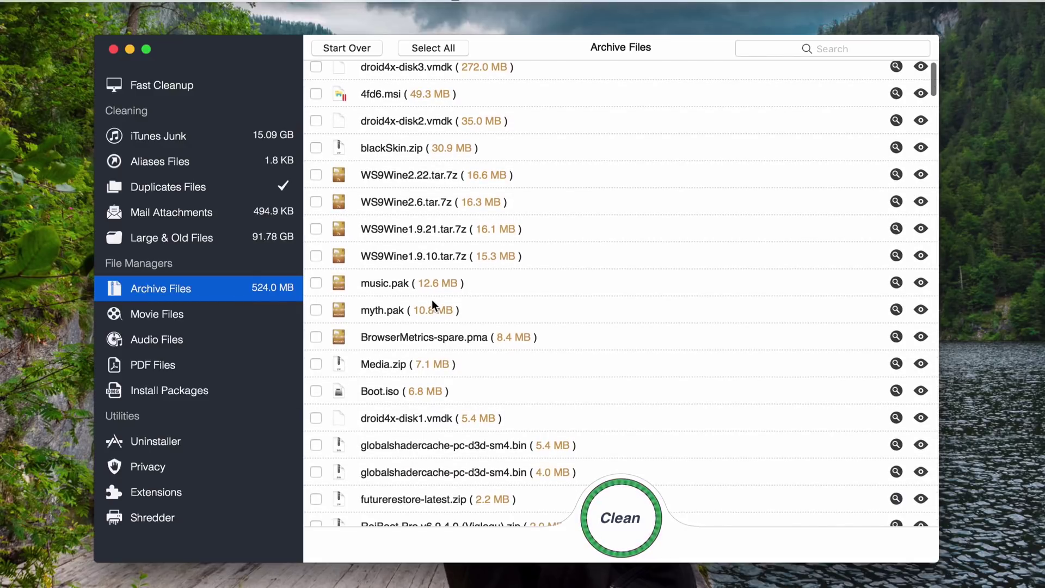
pyautogui.scroll(2, 452, 432)
pyautogui.click(188, 318)
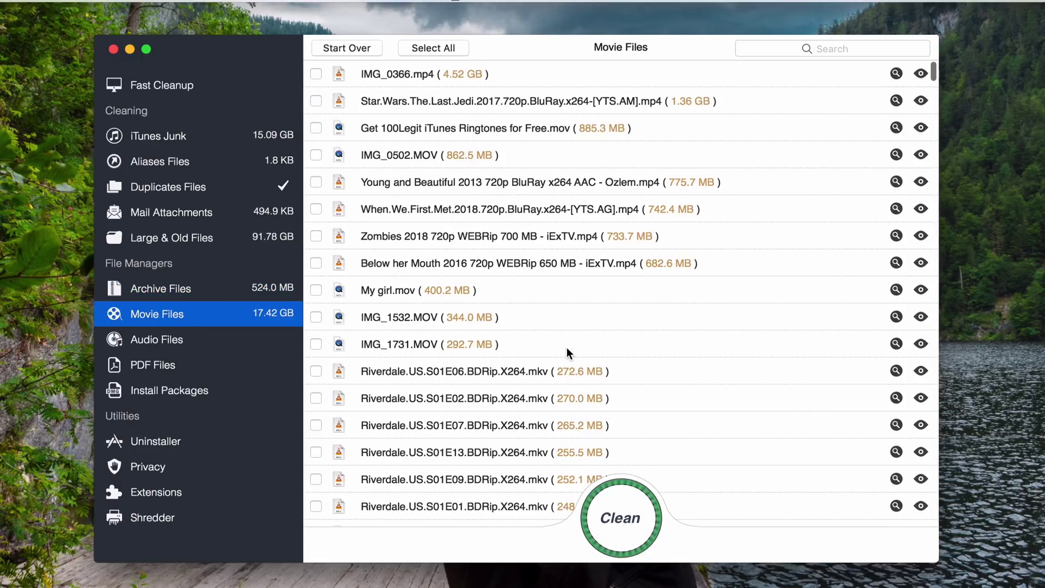
pyautogui.click(180, 341)
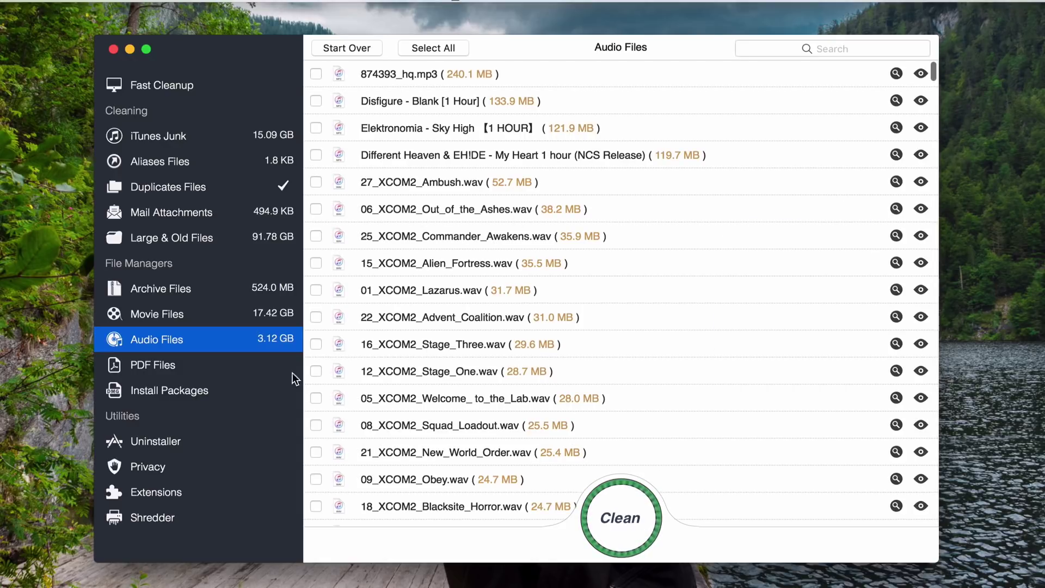
pyautogui.click(211, 372)
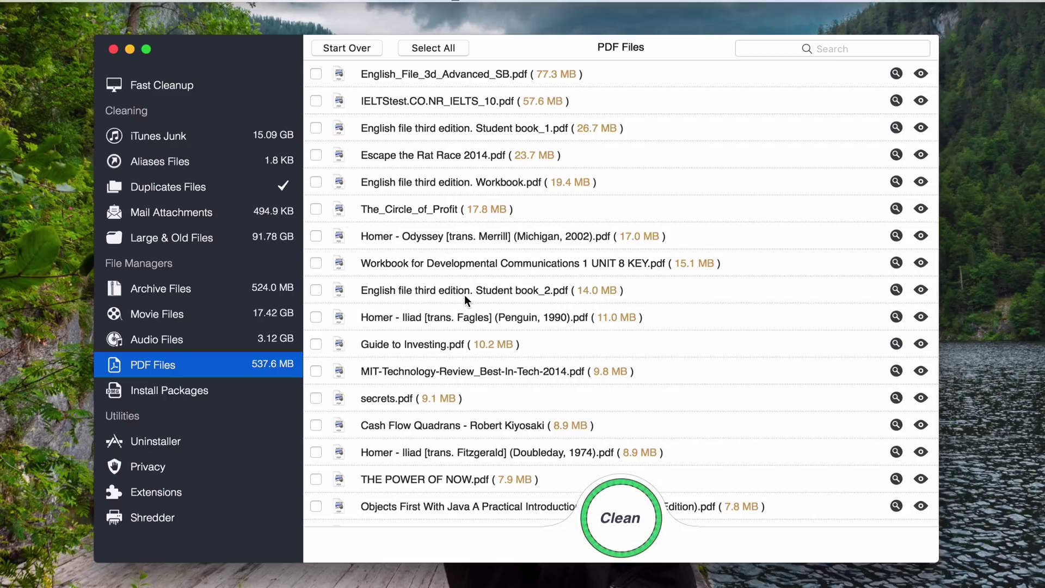
# Reveal a listed PDF in Finder and preview EF3e_elem_progresstest_7_12a.pdf.
pyautogui.scroll(-20, 435, 210)
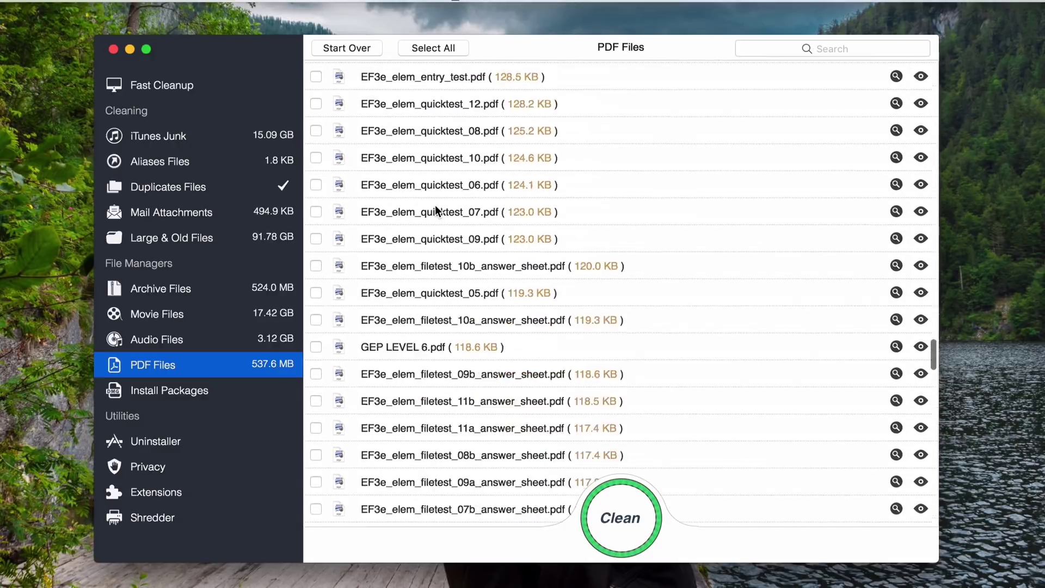
pyautogui.scroll(20, 435, 209)
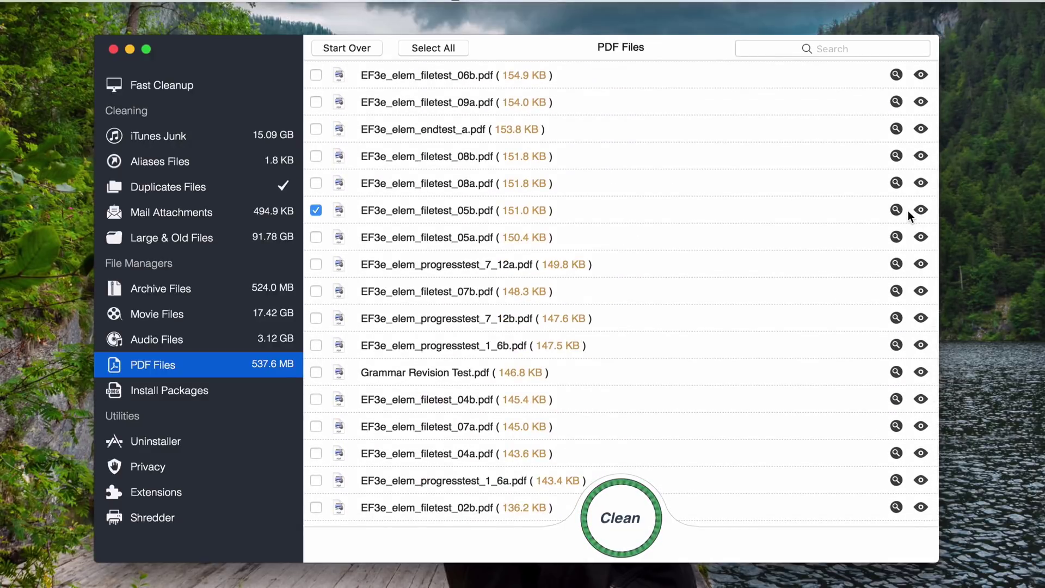
pyautogui.click(896, 237)
pyautogui.press('super+w')
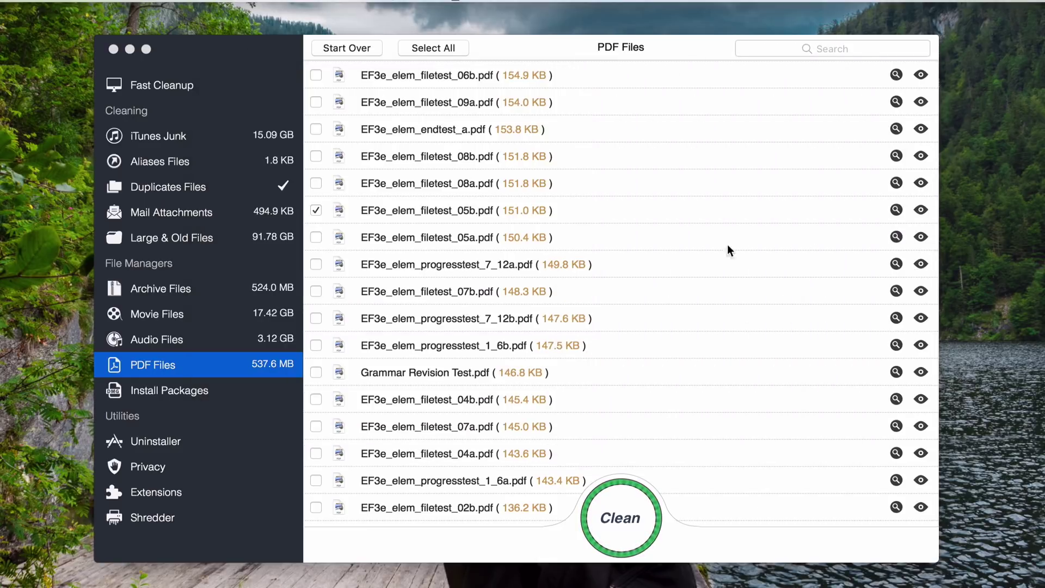
pyautogui.click(920, 264)
pyautogui.press('Escape')
pyautogui.scroll(5, 501, 344)
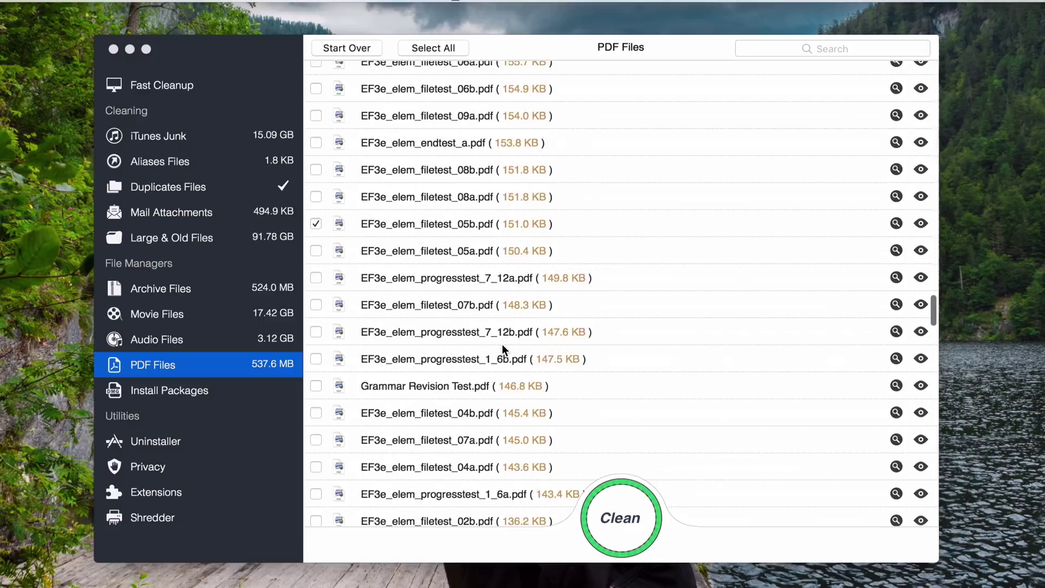
pyautogui.scroll(-3, 501, 344)
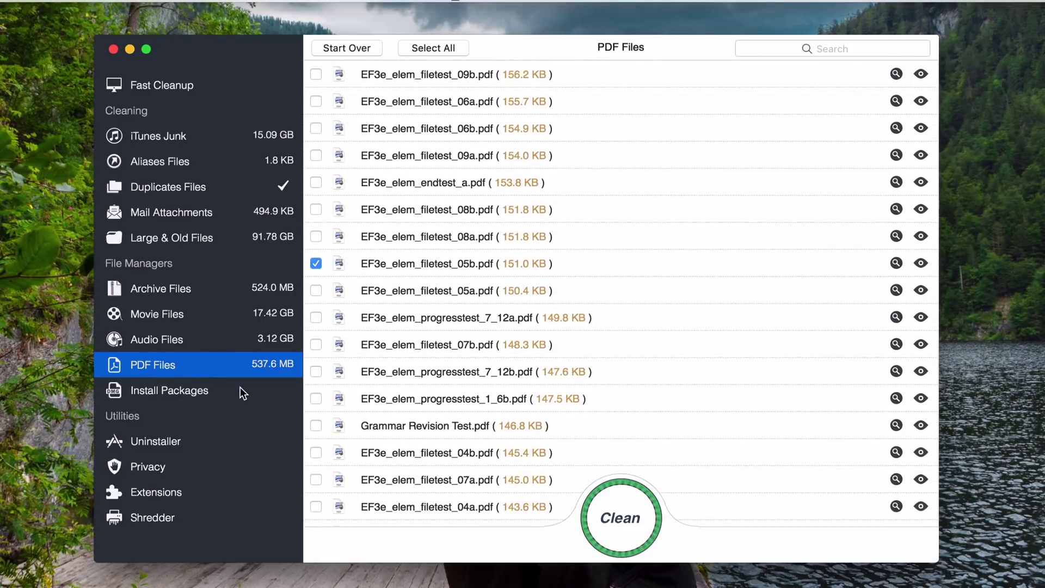
# Scan for install packages and scroll through the results.
pyautogui.click(184, 391)
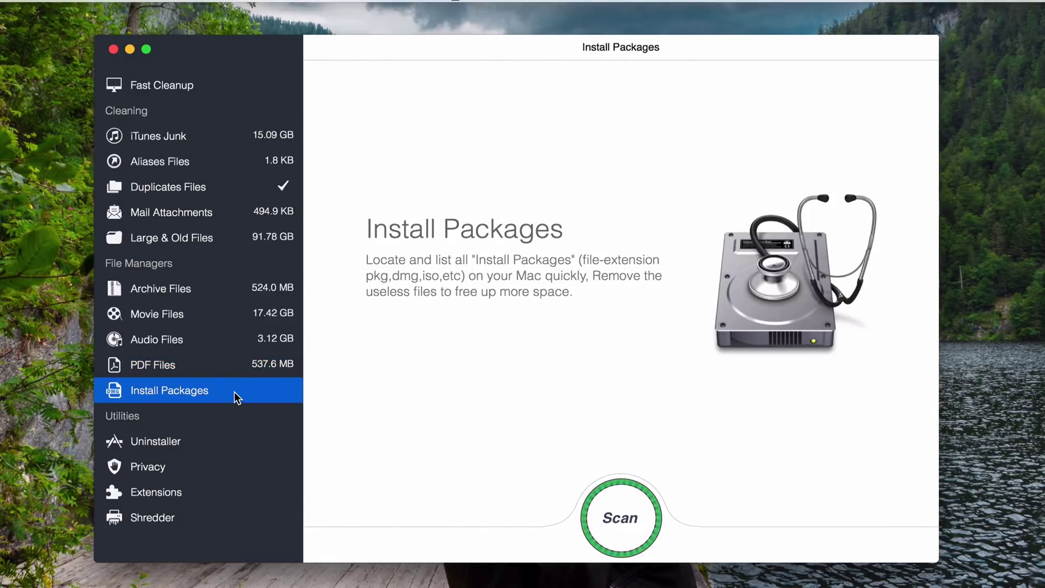
pyautogui.click(632, 516)
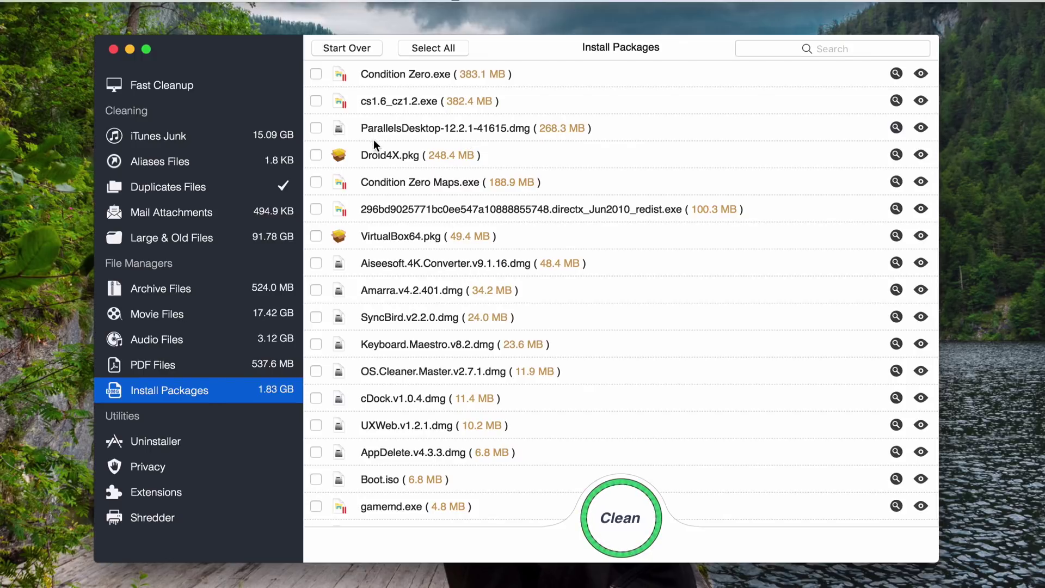
pyautogui.scroll(-1, 410, 360)
pyautogui.scroll(1, 410, 360)
# Scan applications and mark Adobe Audition CC's binaries, preferences, supporting files and logs for removal.
pyautogui.click(193, 436)
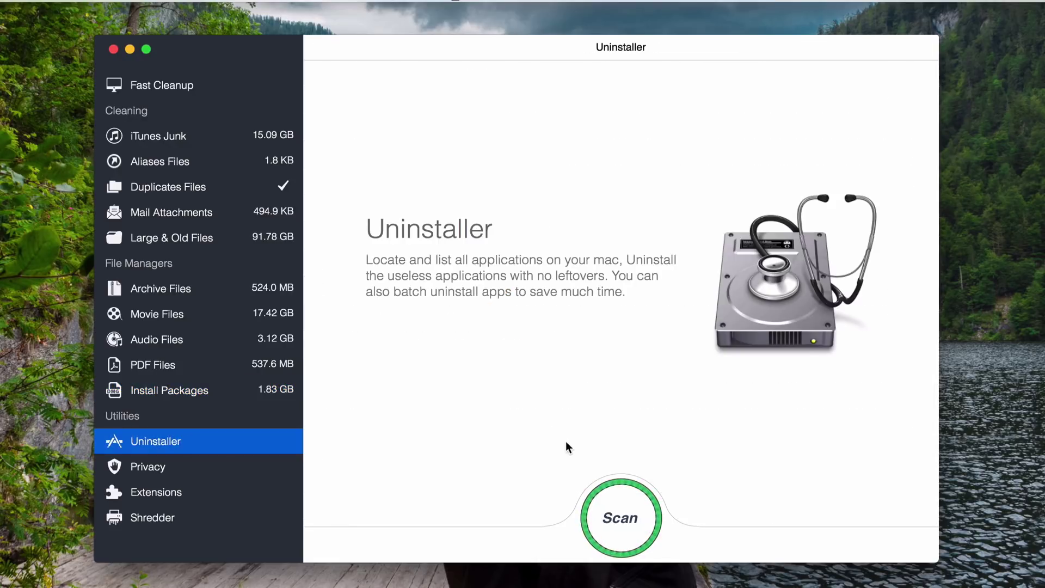
pyautogui.click(617, 520)
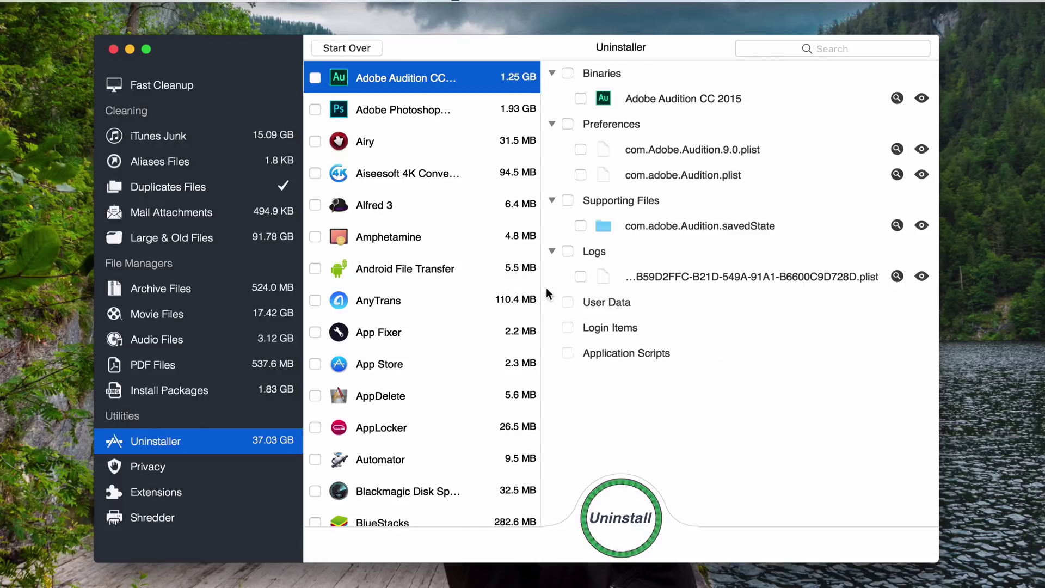
pyautogui.click(567, 74)
pyautogui.click(567, 124)
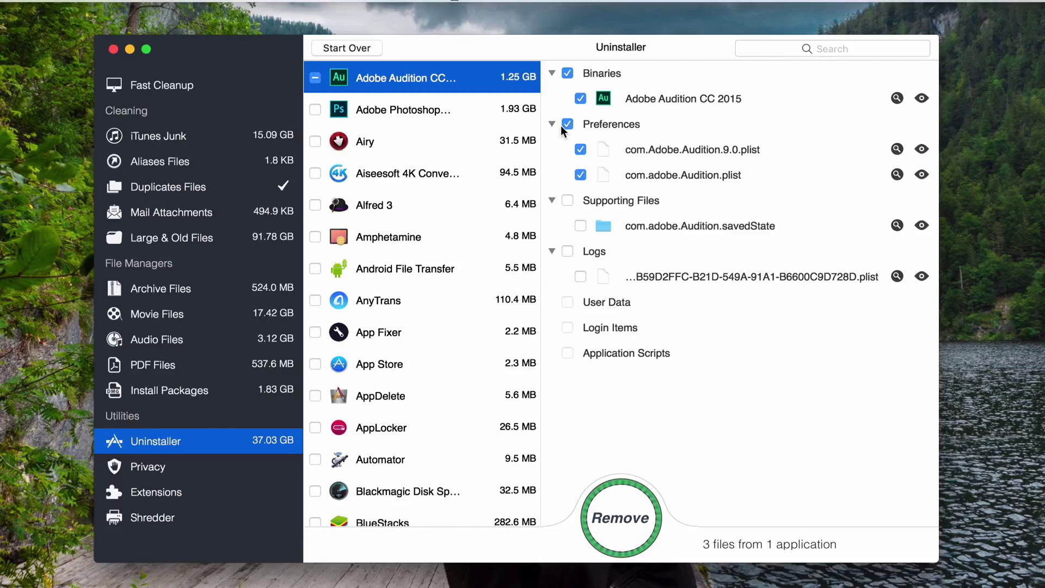
pyautogui.click(567, 201)
pyautogui.click(567, 251)
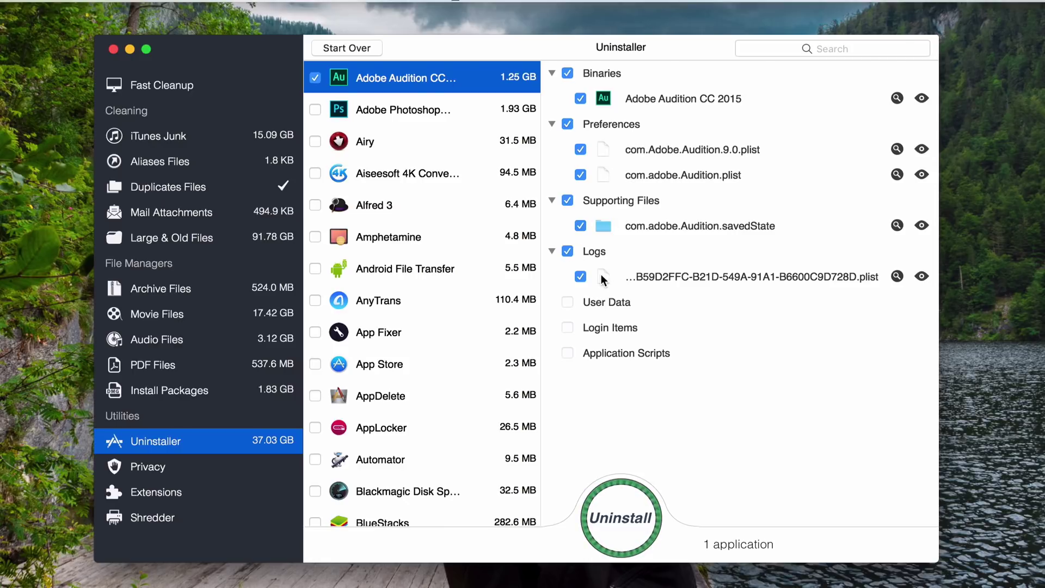
pyautogui.click(216, 471)
# Scan privacy items past the close-browsers warning, then scan Extensions and list the Safari extensions.
pyautogui.click(603, 527)
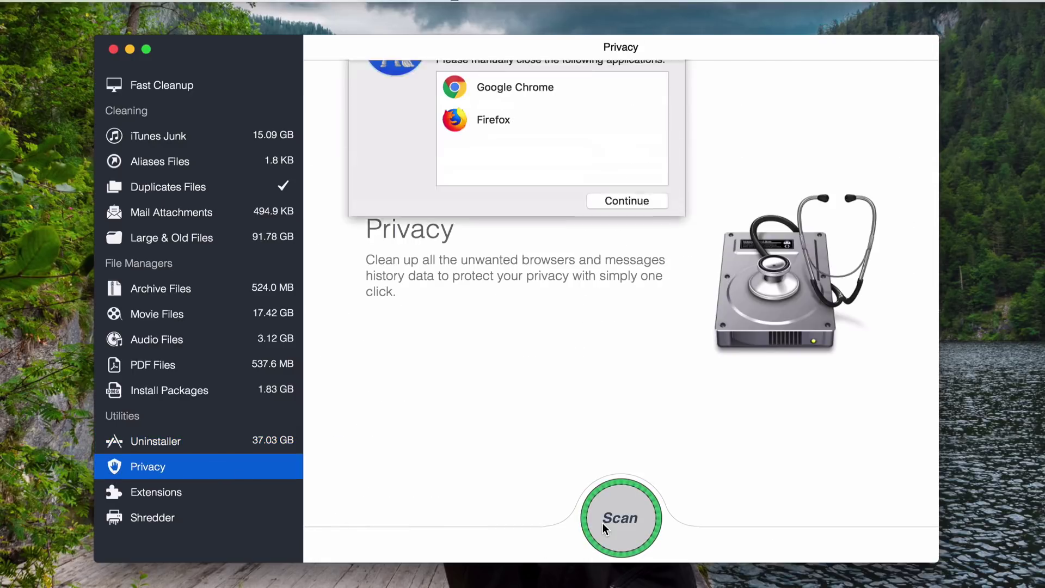
pyautogui.click(630, 250)
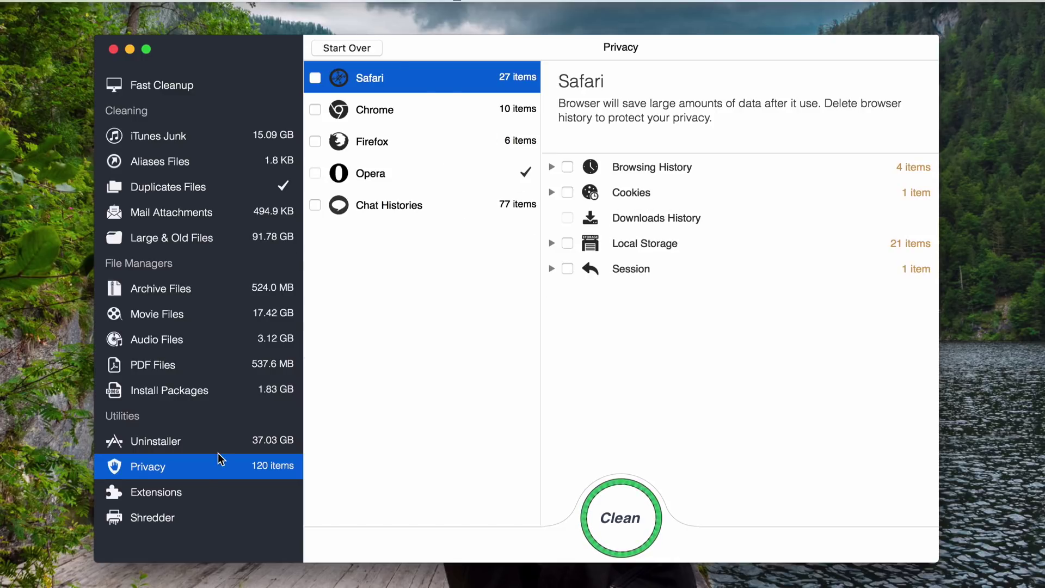
pyautogui.click(203, 492)
pyautogui.click(625, 518)
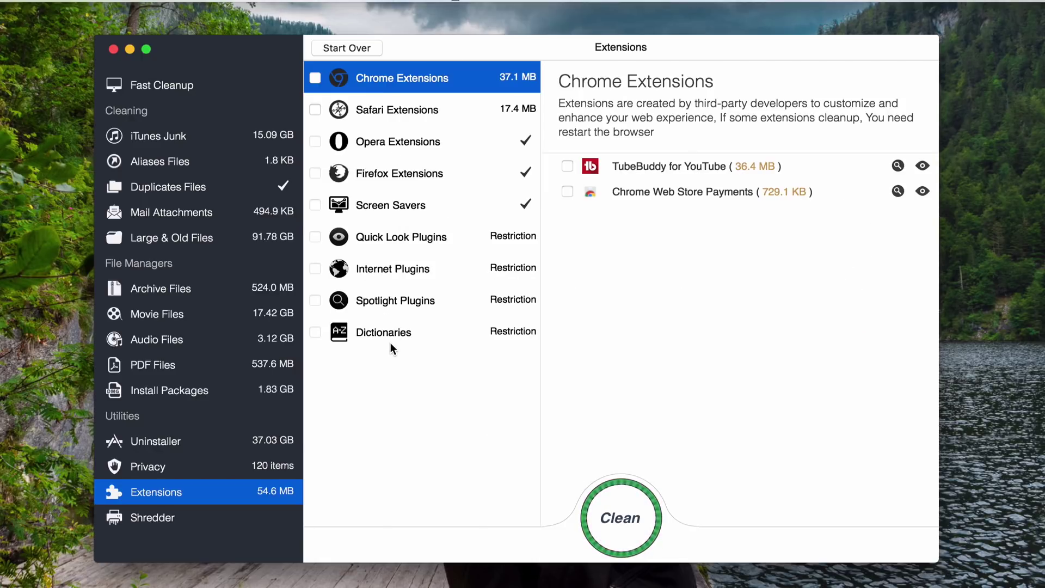
pyautogui.click(387, 112)
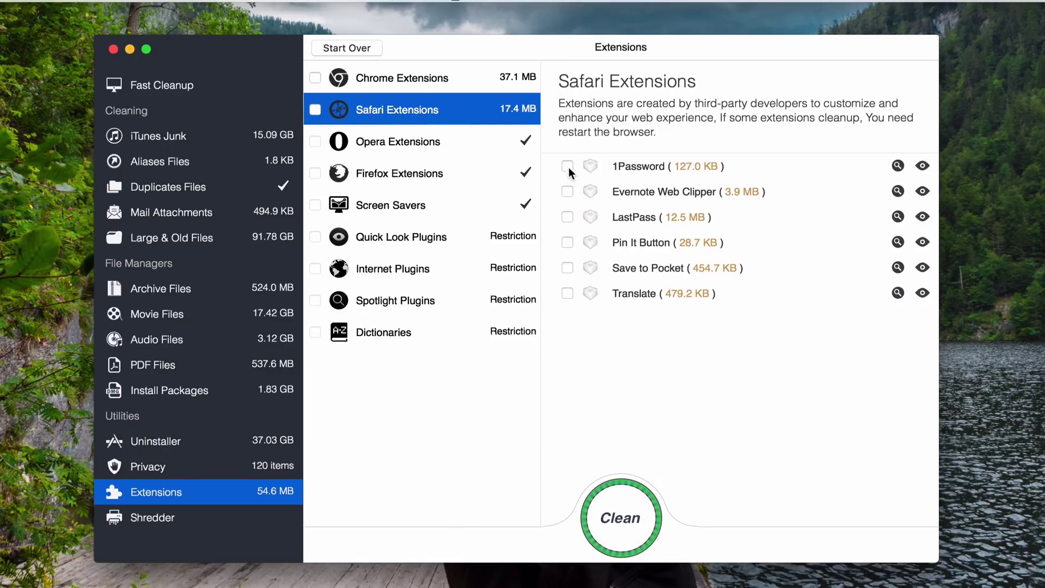
# Remove the 1Password, Evernote Web Clipper, LastPass, Pin It Button and Save to Pocket Safari extensions.
pyautogui.moveTo(16, 163)
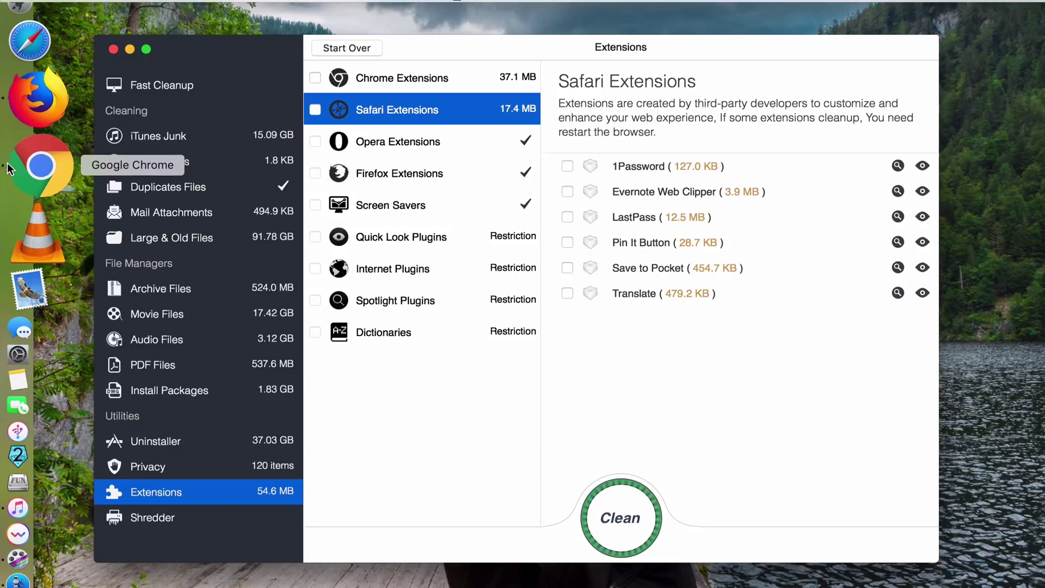
pyautogui.click(23, 123)
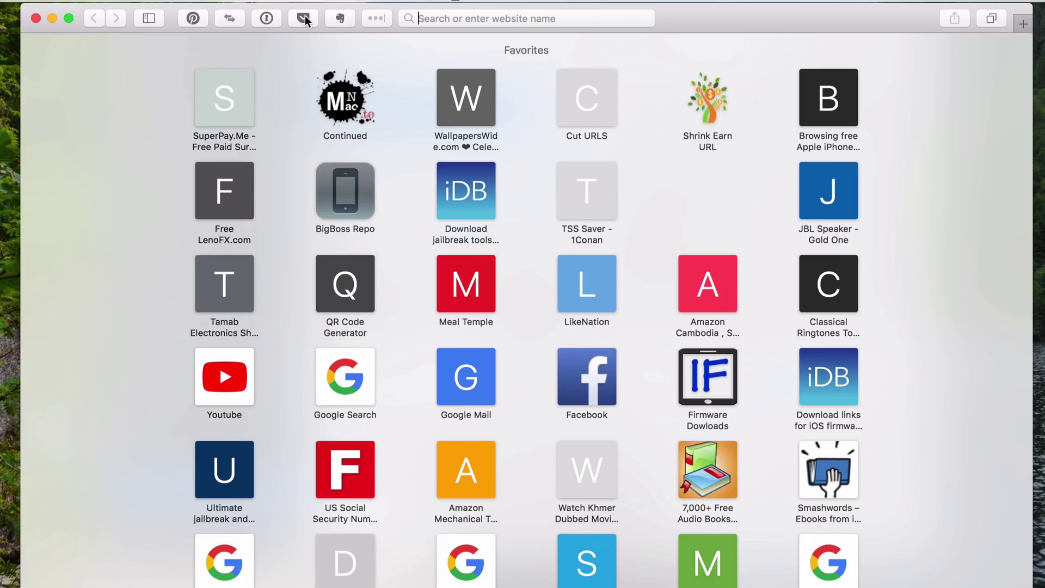
pyautogui.click(36, 18)
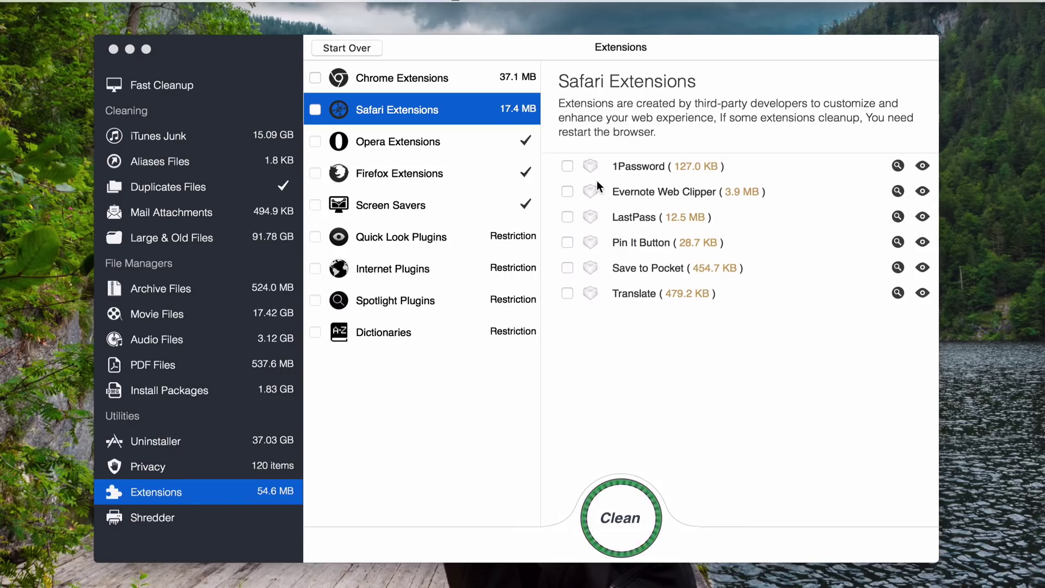
pyautogui.click(567, 166)
pyautogui.click(567, 191)
pyautogui.click(567, 217)
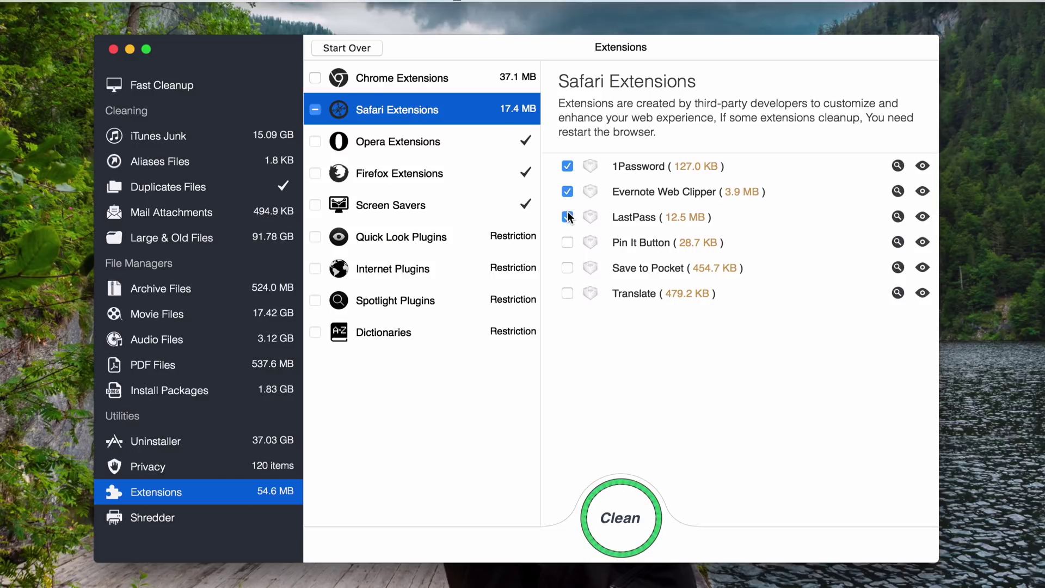
pyautogui.click(566, 242)
pyautogui.click(567, 268)
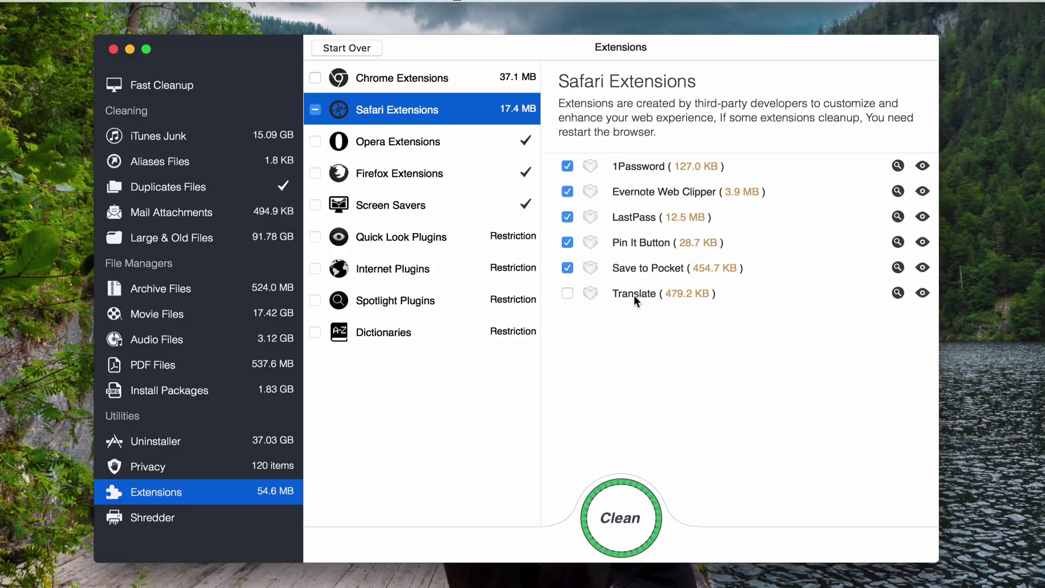
pyautogui.click(620, 524)
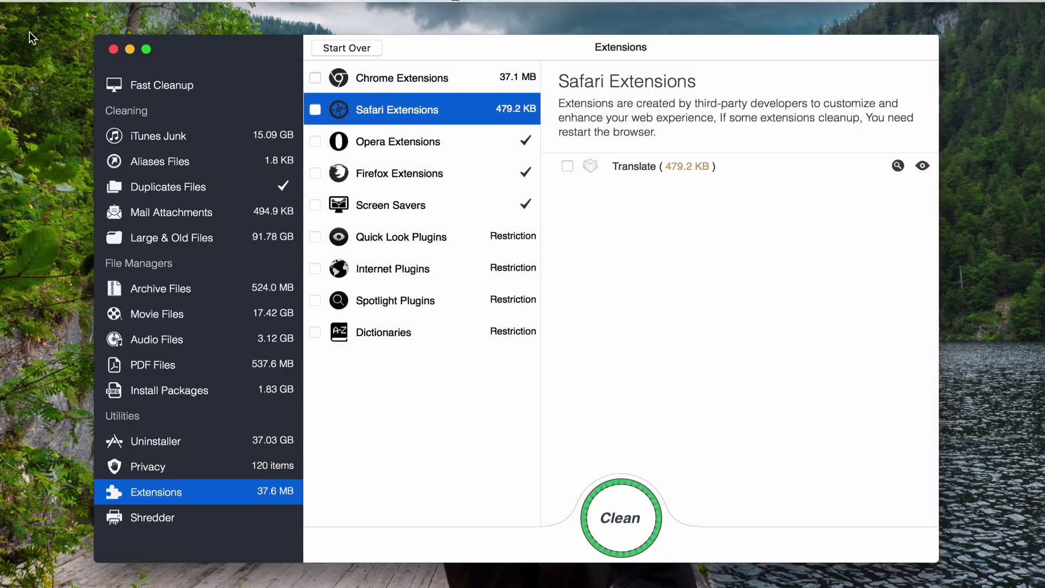
# Quit Safari from its Dock menu, then reopen it and close its window.
pyautogui.click(35, 112)
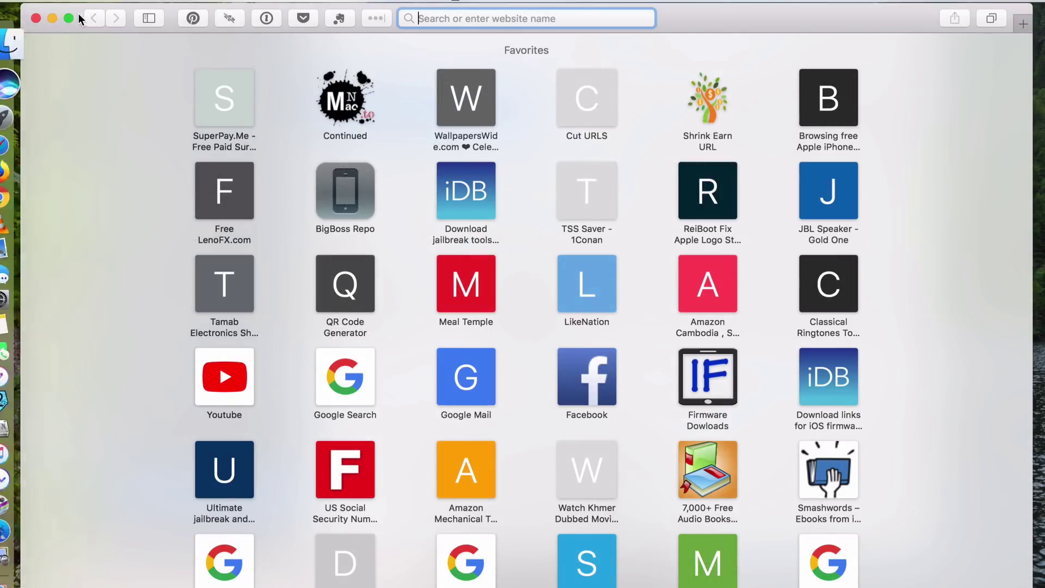
pyautogui.click(34, 18)
pyautogui.rightClick(30, 116)
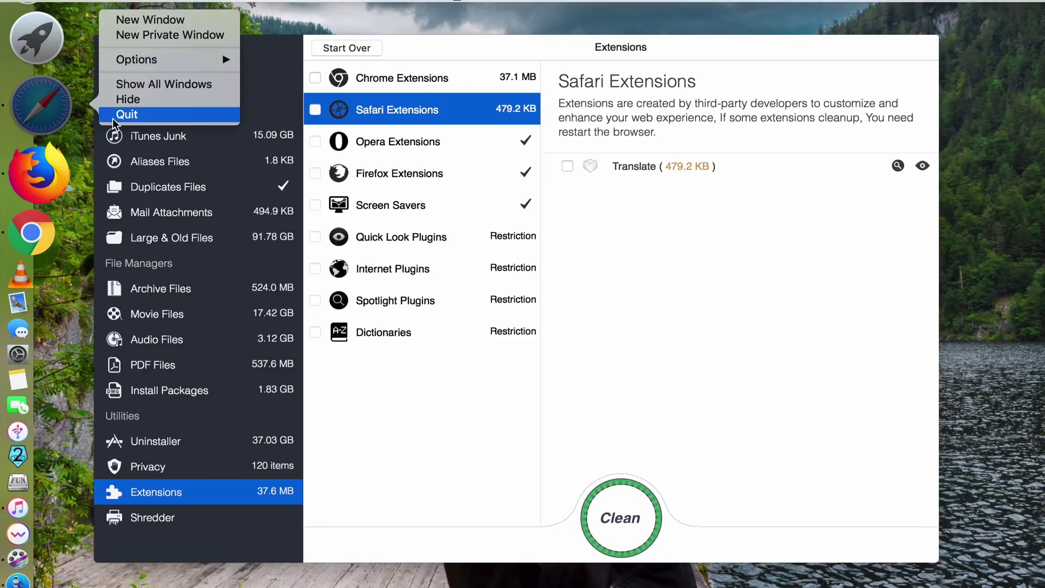
pyautogui.click(115, 115)
pyautogui.click(33, 111)
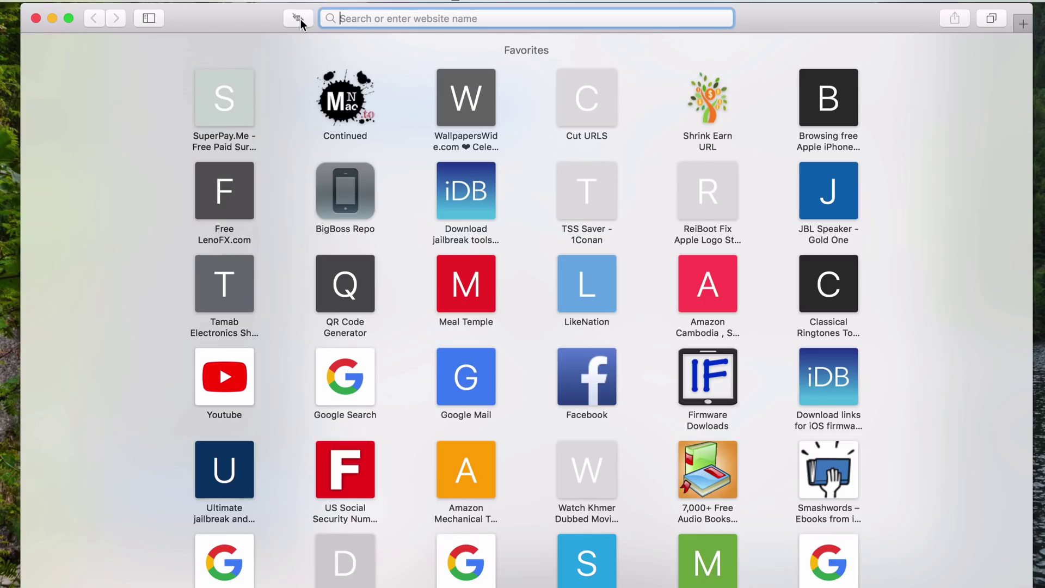
pyautogui.click(36, 20)
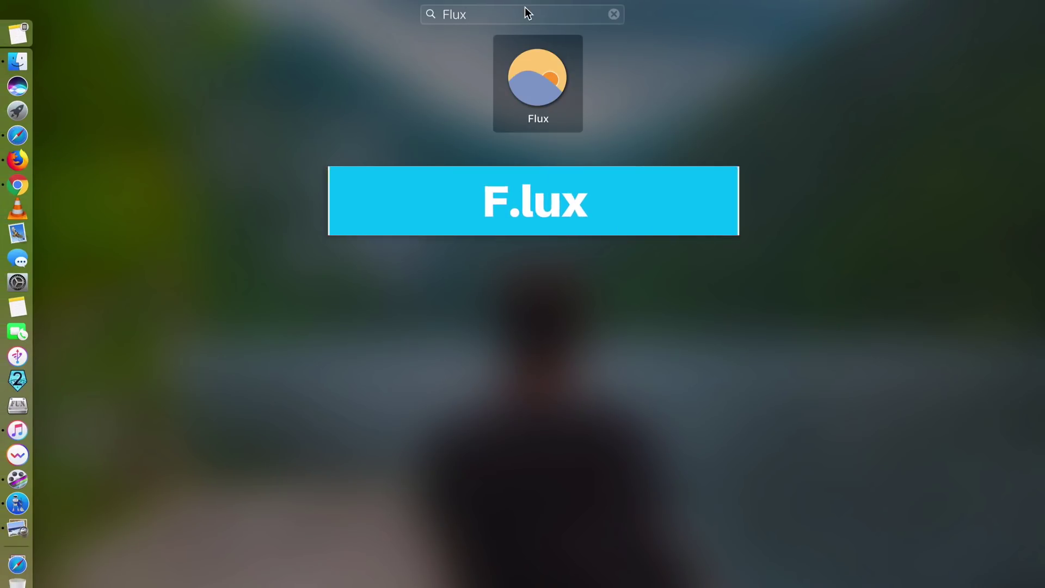
# Launch f.lux from Launchpad and open its menu-bar menu with Preferences.
pyautogui.click(528, 92)
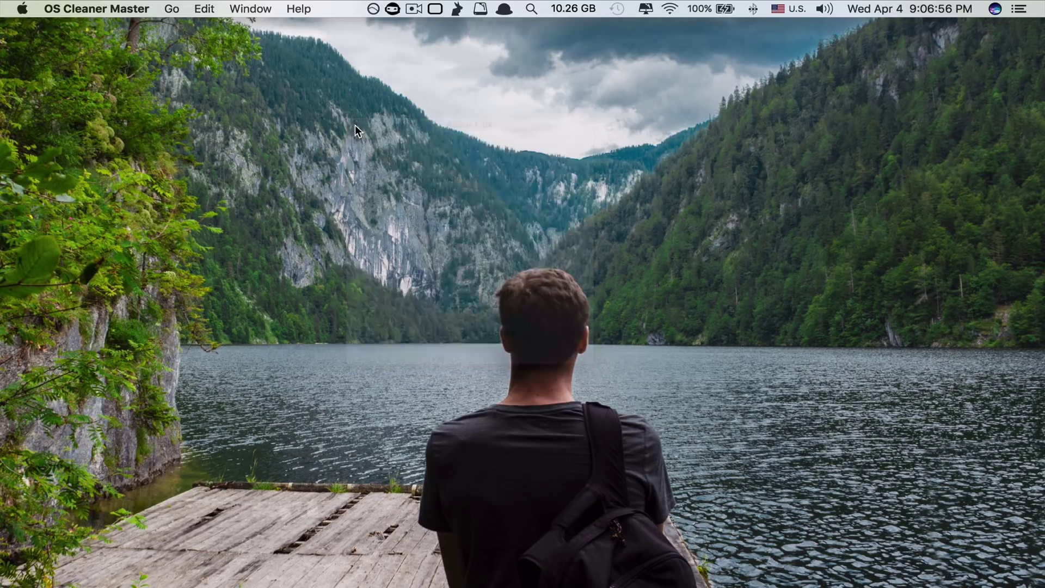
pyautogui.click(374, 10)
# Apply the Recommended colors preset and raise the sunset temperature to 4000K.
pyautogui.click(397, 53)
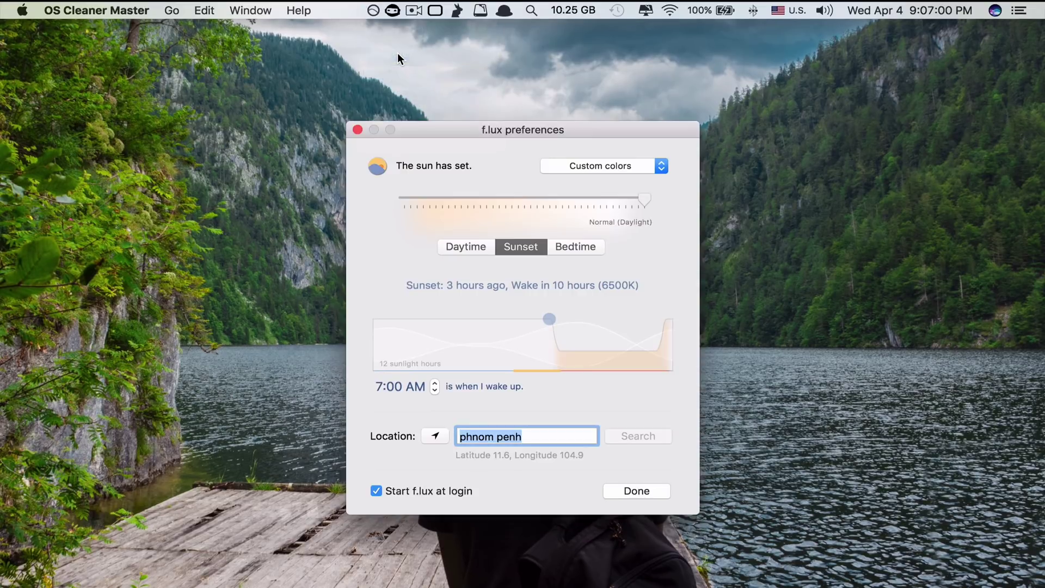
pyautogui.click(568, 166)
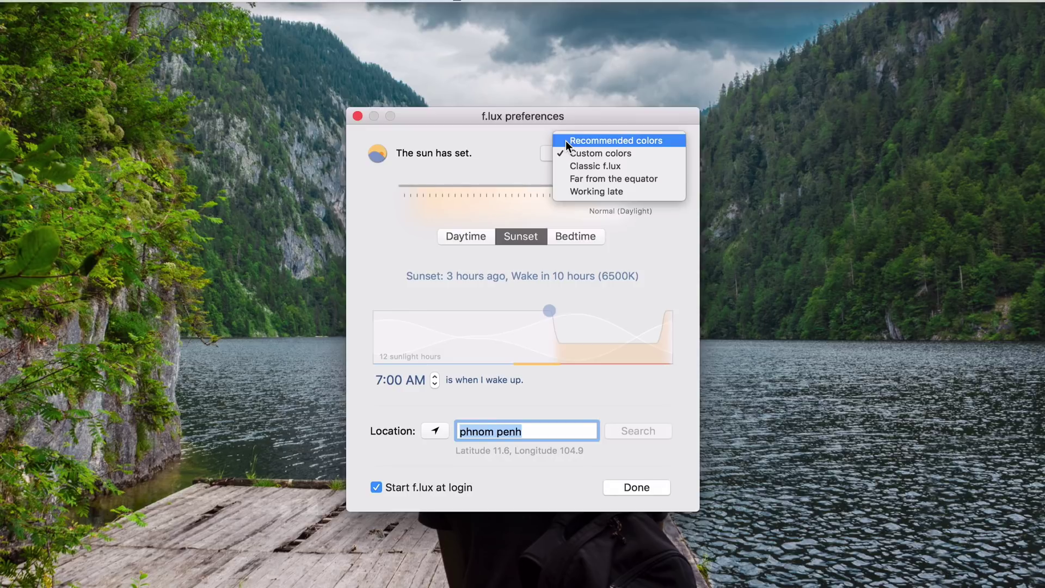
pyautogui.click(566, 140)
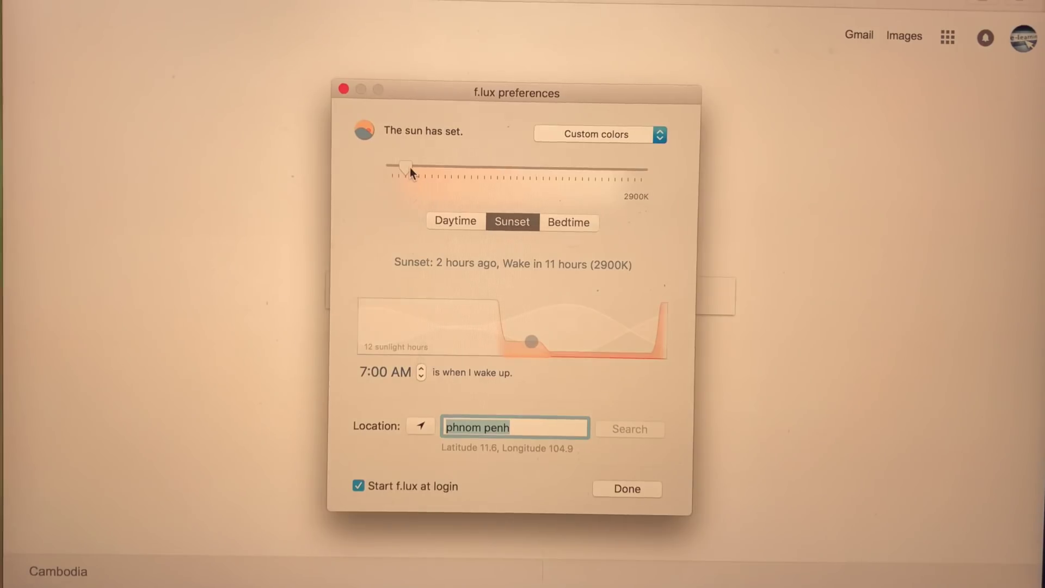
pyautogui.moveTo(410, 168); pyautogui.dragTo(435, 172)
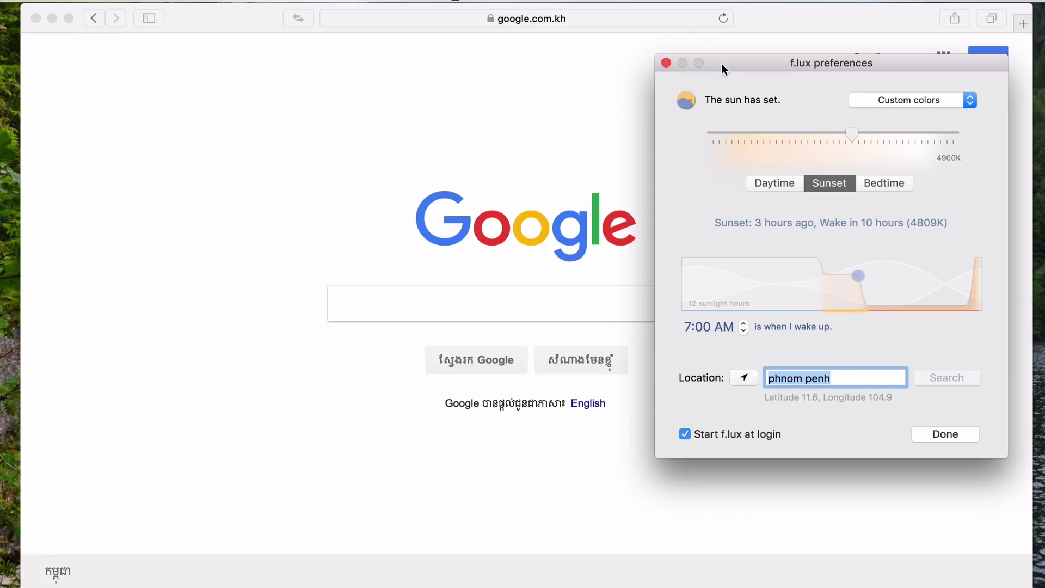
# Reposition the preferences window and preview the bedtime and daytime colours, returning to sunset.
pyautogui.moveTo(721, 63); pyautogui.dragTo(786, 2)
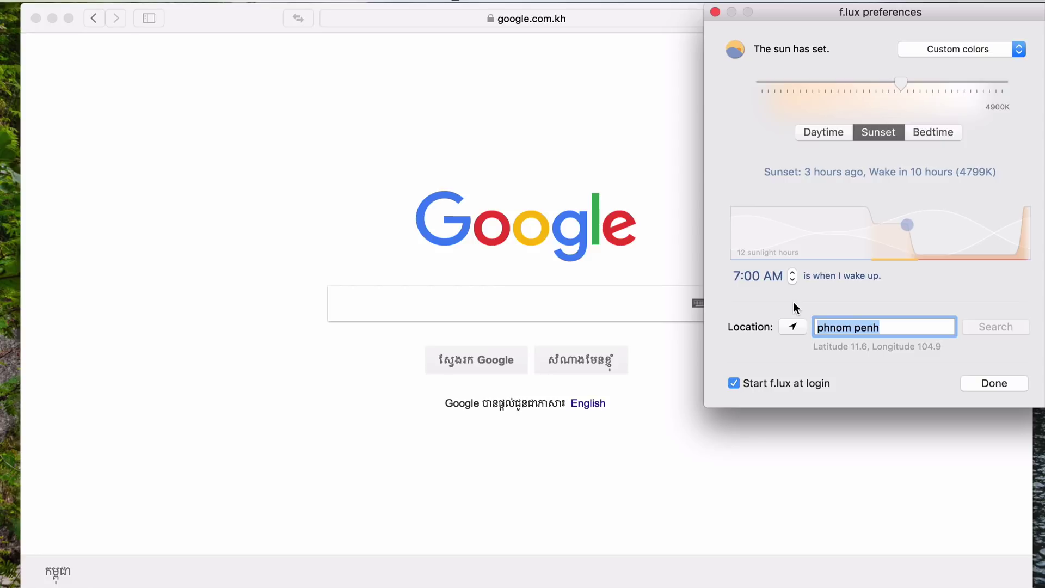
pyautogui.moveTo(803, 37); pyautogui.dragTo(707, 37)
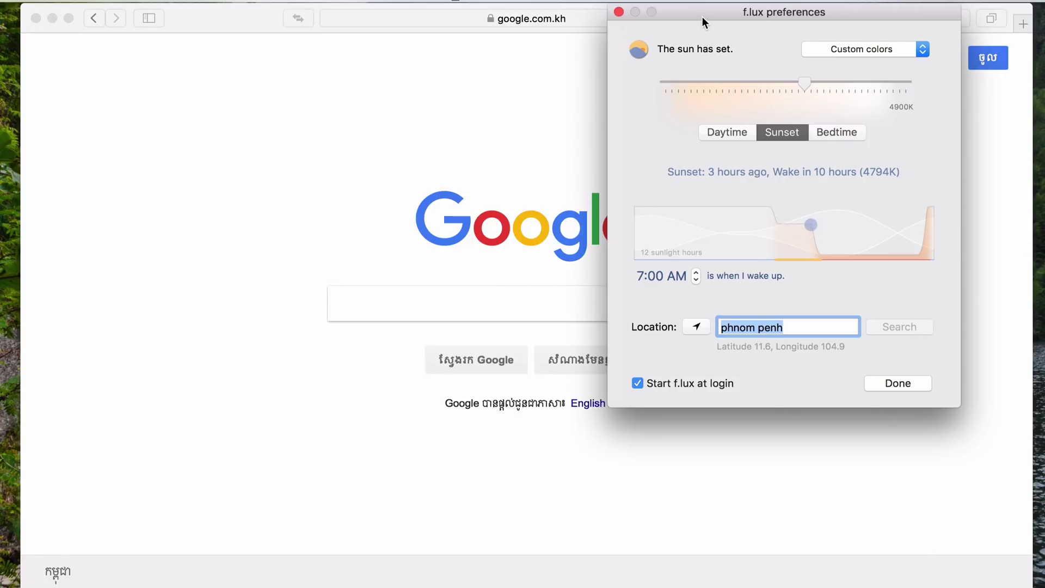
pyautogui.click(826, 136)
pyautogui.click(727, 134)
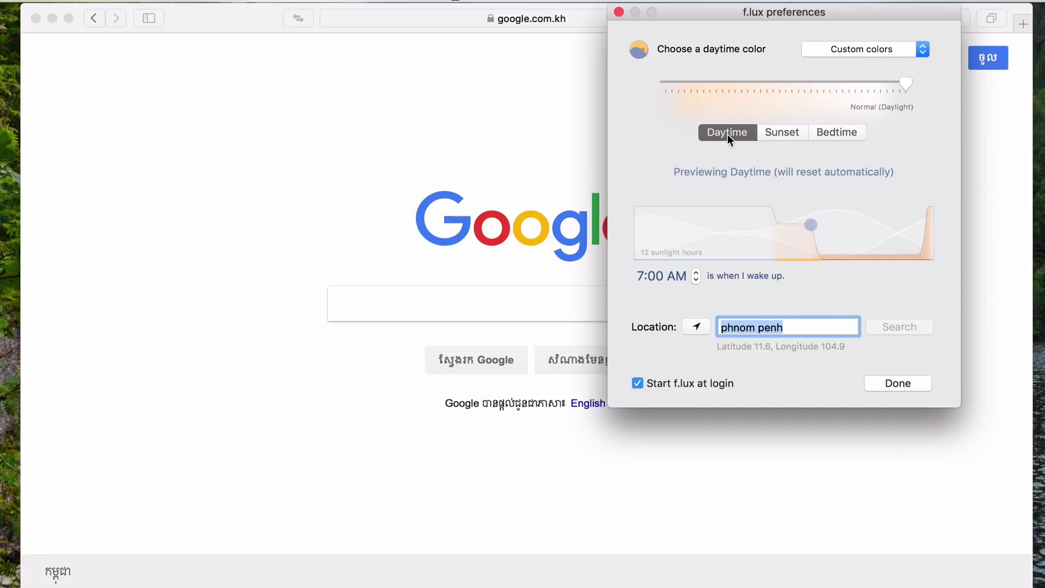
pyautogui.click(829, 130)
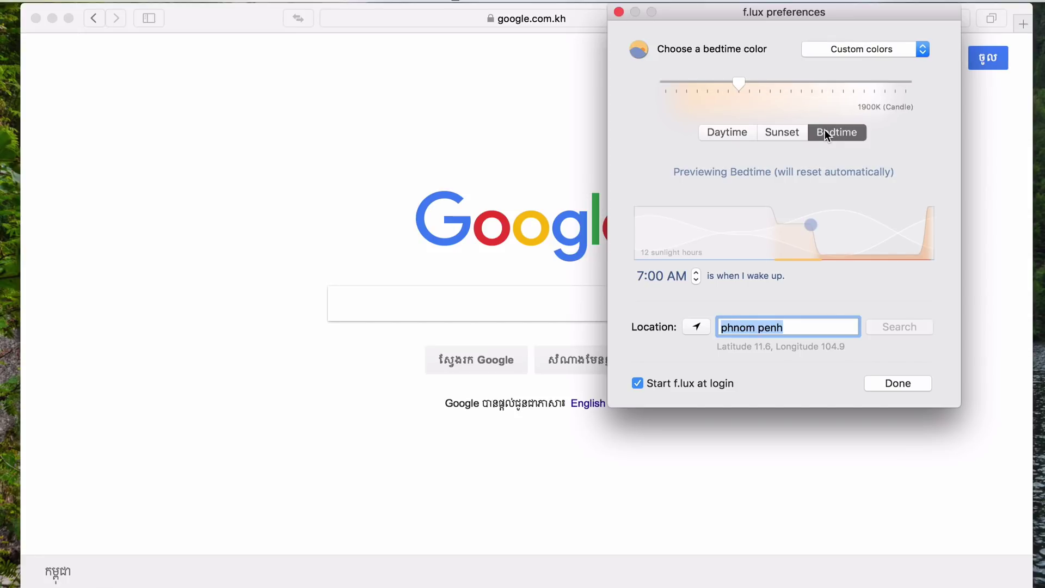
pyautogui.click(742, 131)
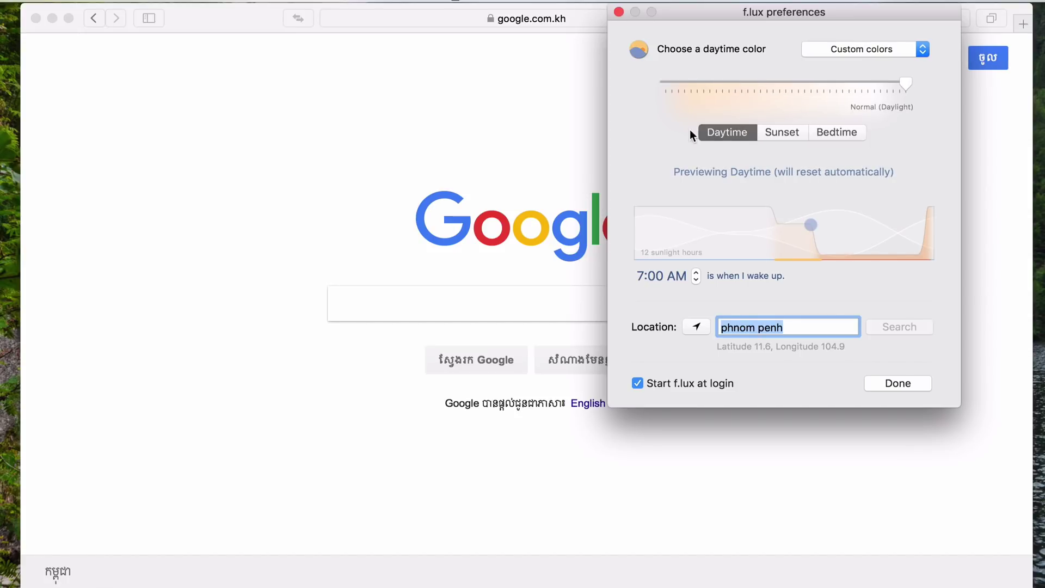
pyautogui.click(781, 130)
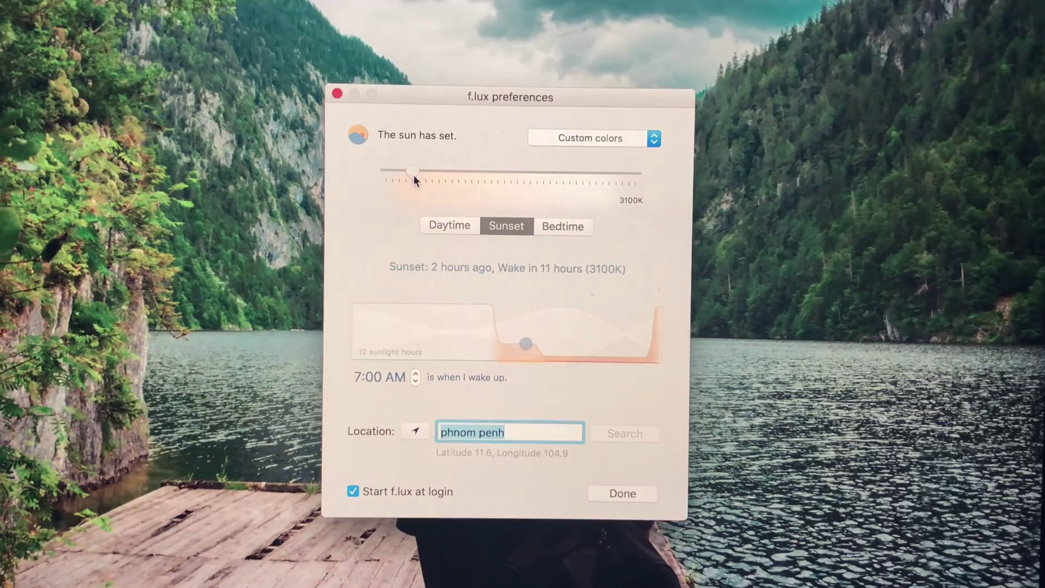
# Reapply Recommended colors and settle the sunset temperature at 4400K.
pyautogui.moveTo(413, 175); pyautogui.dragTo(479, 184)
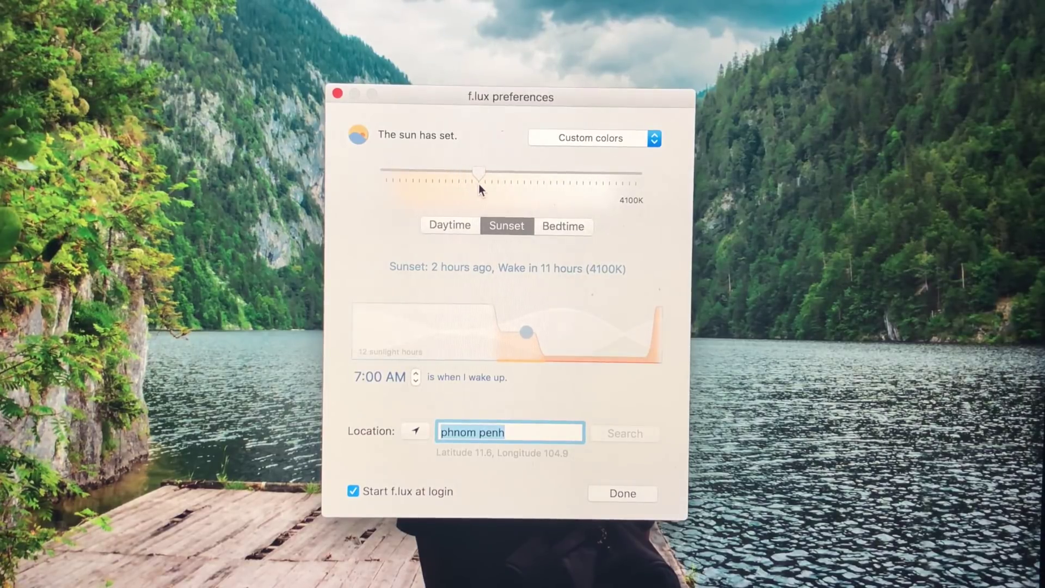
pyautogui.click(560, 138)
pyautogui.click(567, 129)
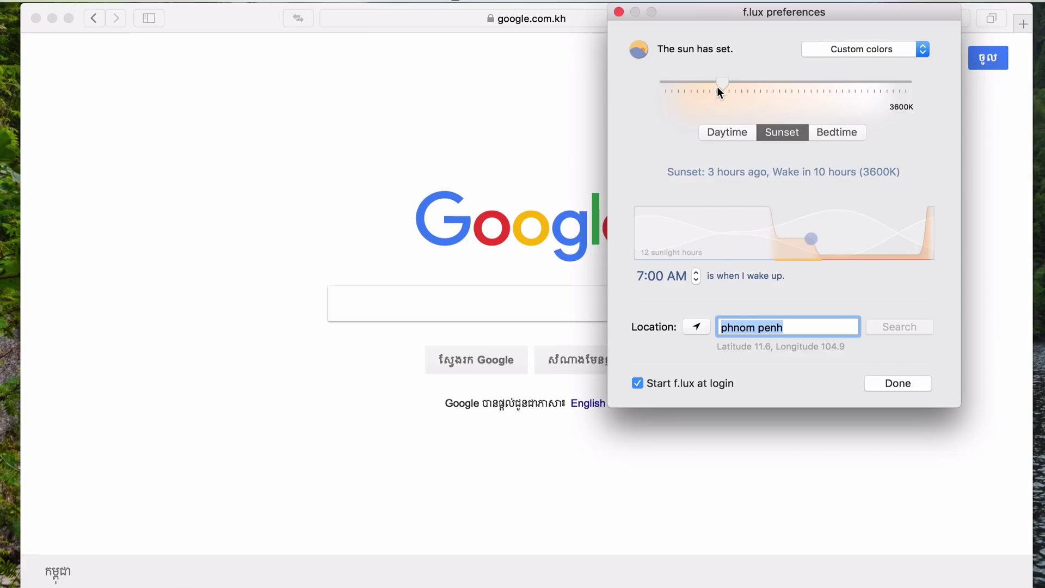
pyautogui.moveTo(716, 86); pyautogui.dragTo(768, 87)
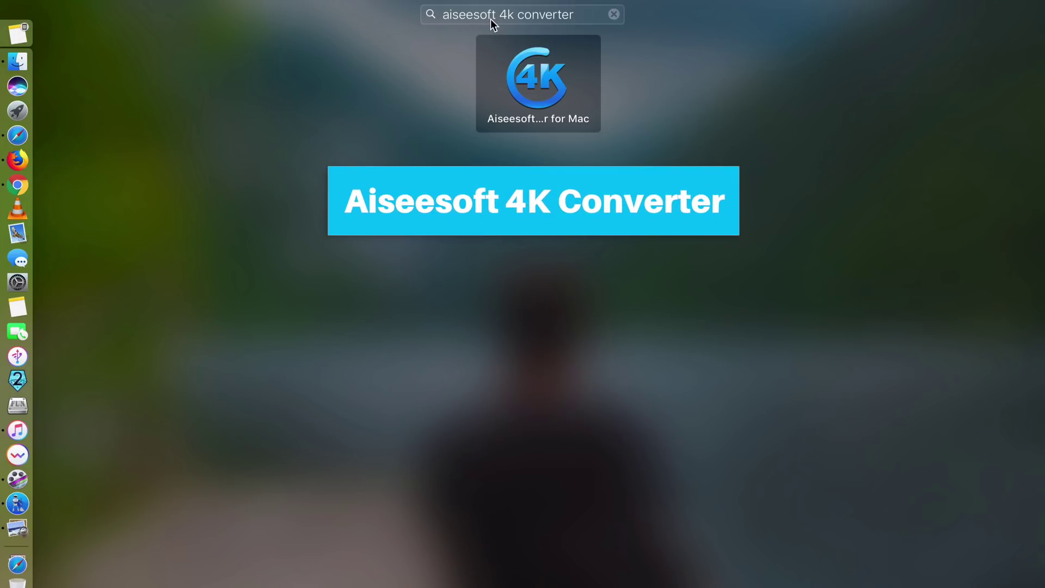
# Launch Aiseesoft 4K Converter for Mac from Launchpad.
pyautogui.click(527, 86)
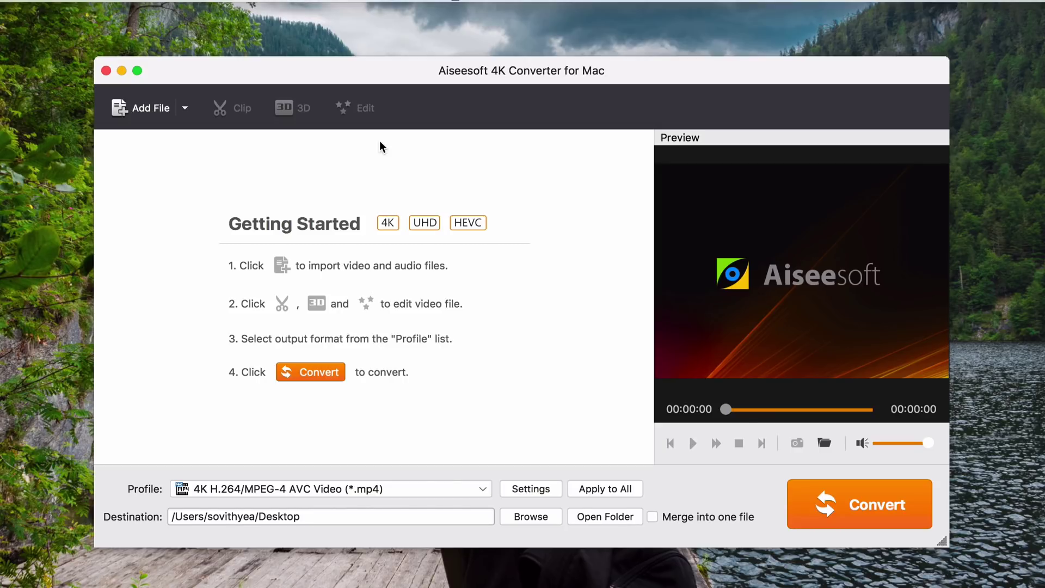
# Set the converter's output profile to 4K H.264/MPEG-4 AVC Video (*.mp4).
pyautogui.click(480, 489)
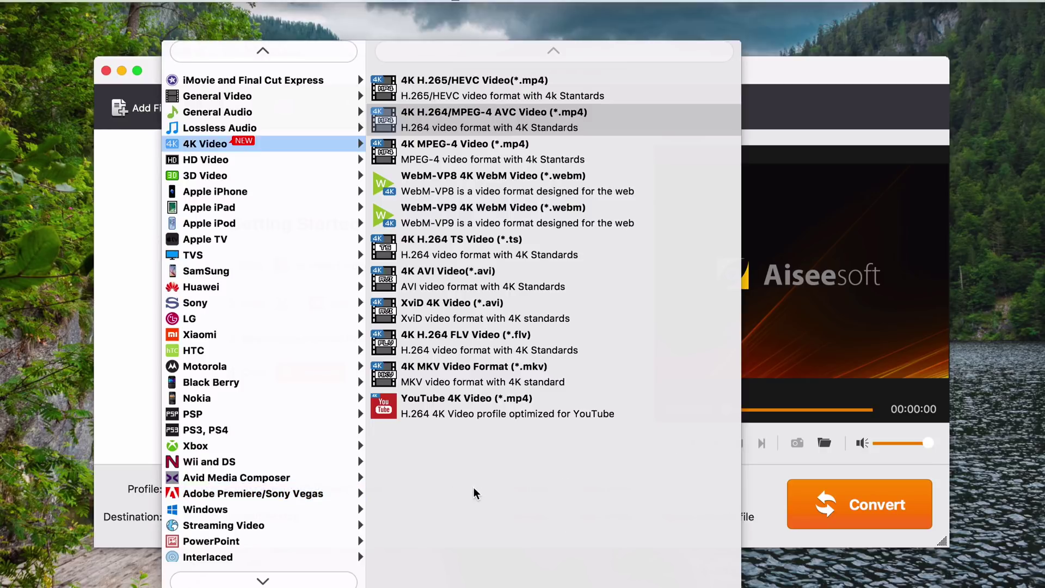
pyautogui.moveTo(285, 83)
pyautogui.moveTo(309, 99)
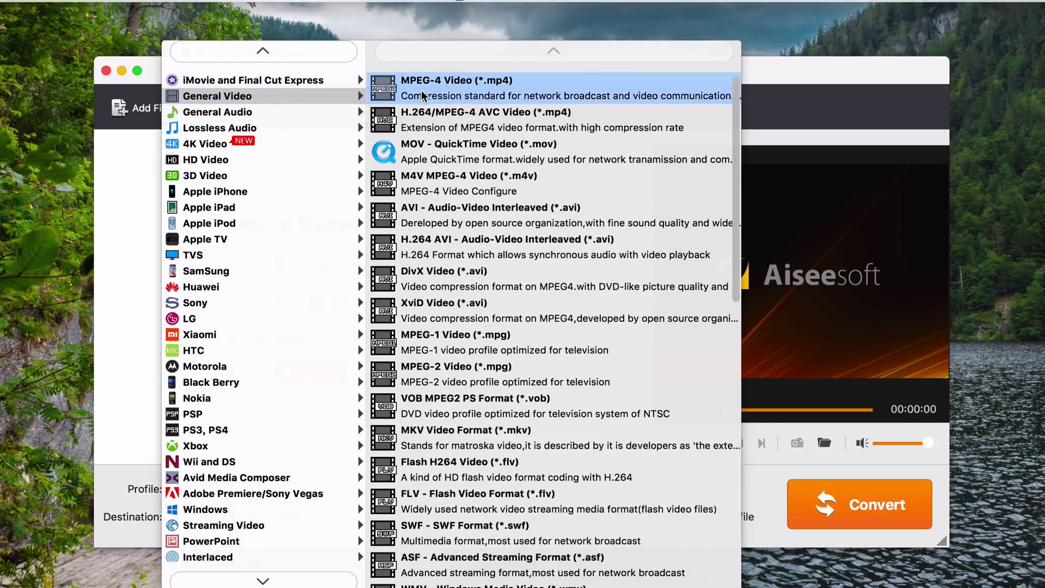
pyautogui.moveTo(212, 148)
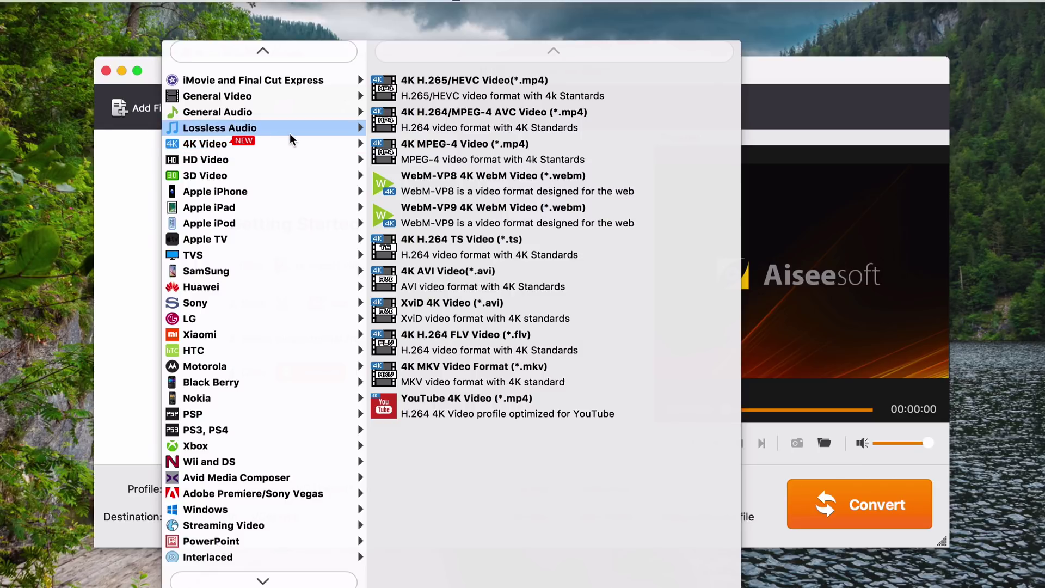
pyautogui.moveTo(292, 136)
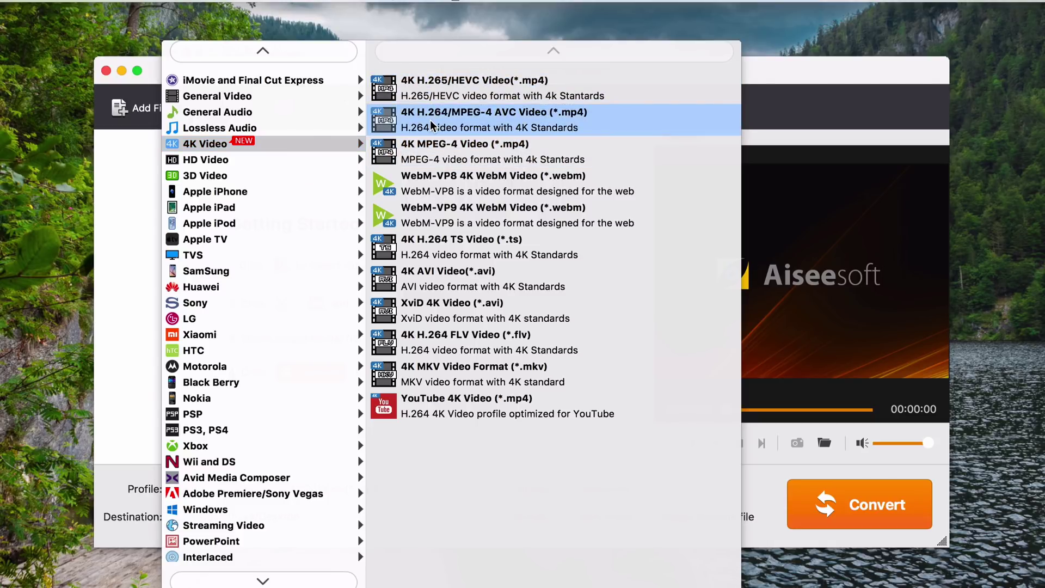
pyautogui.click(455, 121)
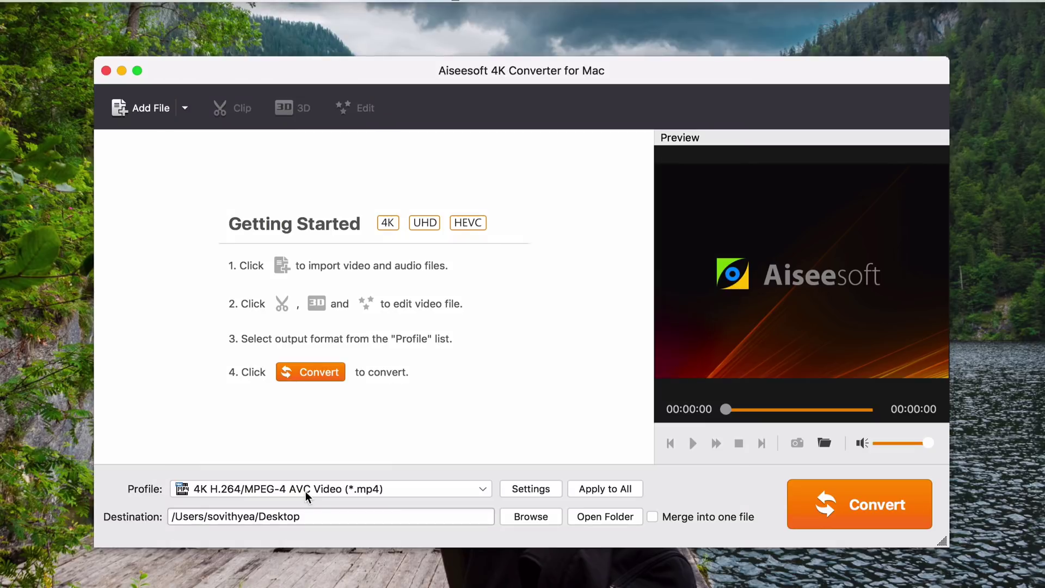
pyautogui.click(469, 489)
pyautogui.moveTo(258, 183)
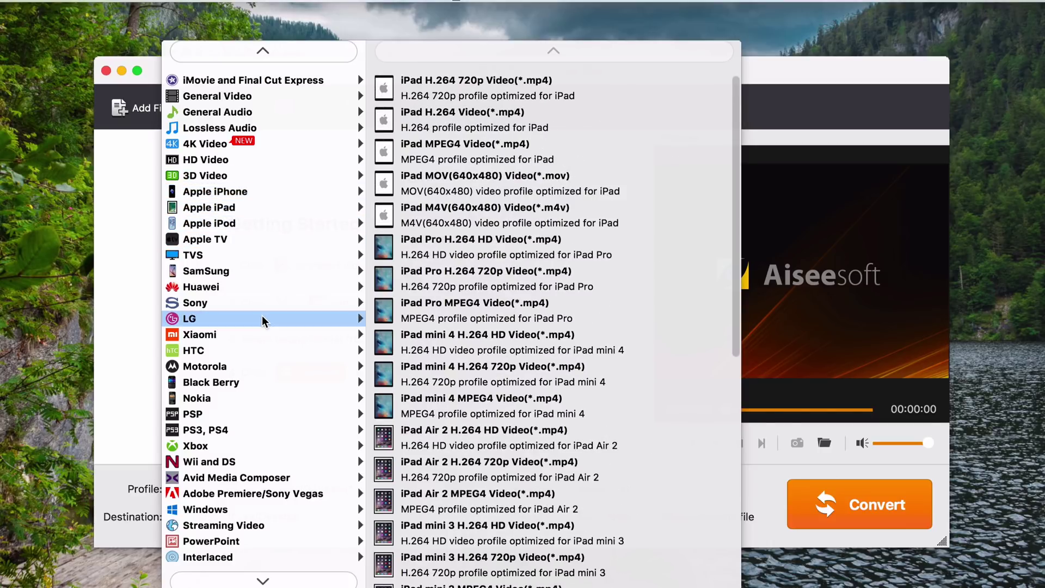
pyautogui.scroll(-3, 262, 315)
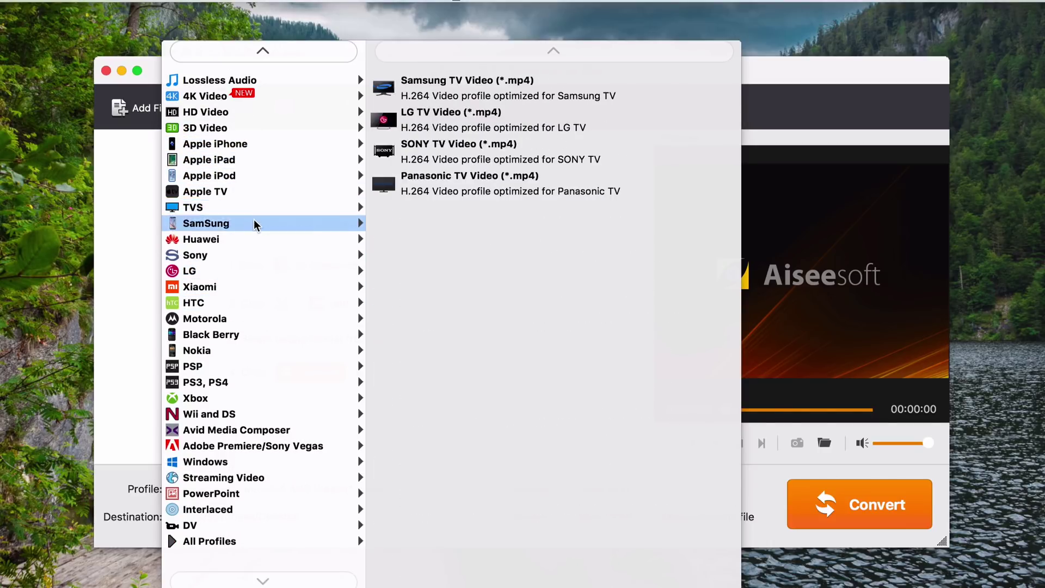
pyautogui.moveTo(260, 57)
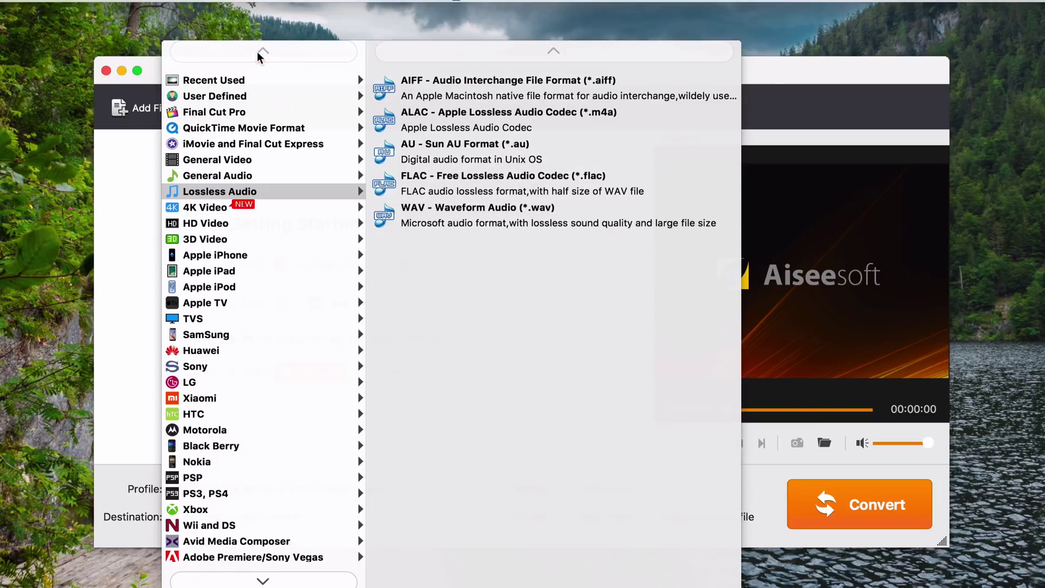
pyautogui.click(140, 181)
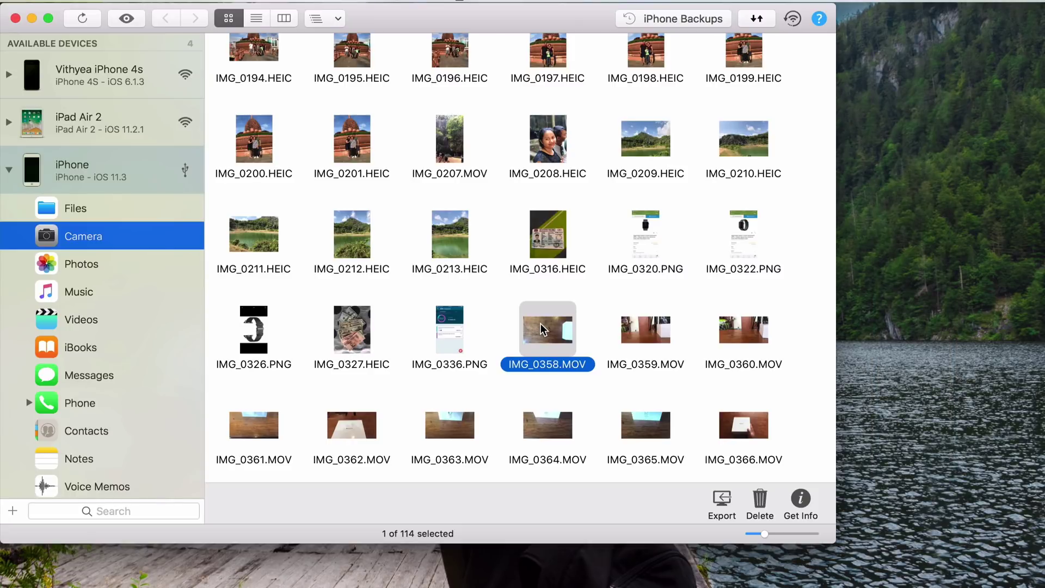
# Export IMG_0358.MOV from the iPhone to the Desktop folder.
pyautogui.click(719, 501)
pyautogui.click(175, 161)
pyautogui.click(664, 328)
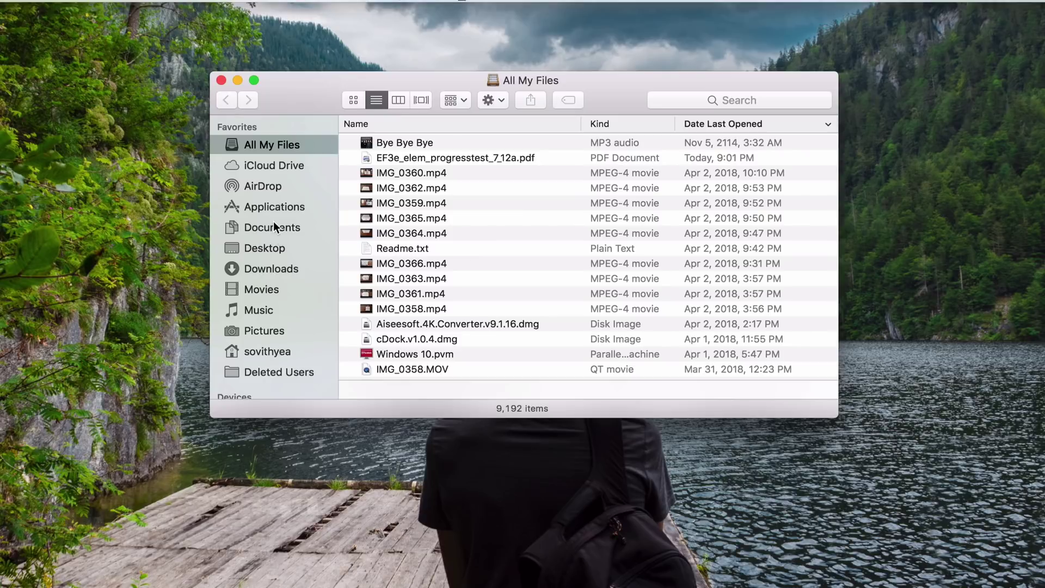
# Try playing IMG_0358.MOV from the Desktop and dismiss QuickTime Player's incompatibility error.
pyautogui.click(276, 249)
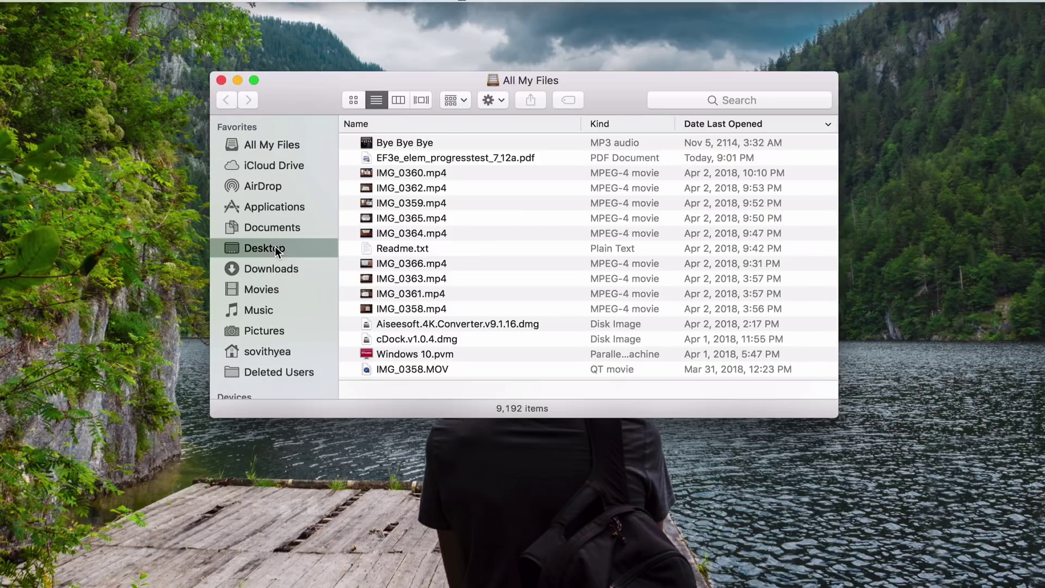
pyautogui.click(423, 255)
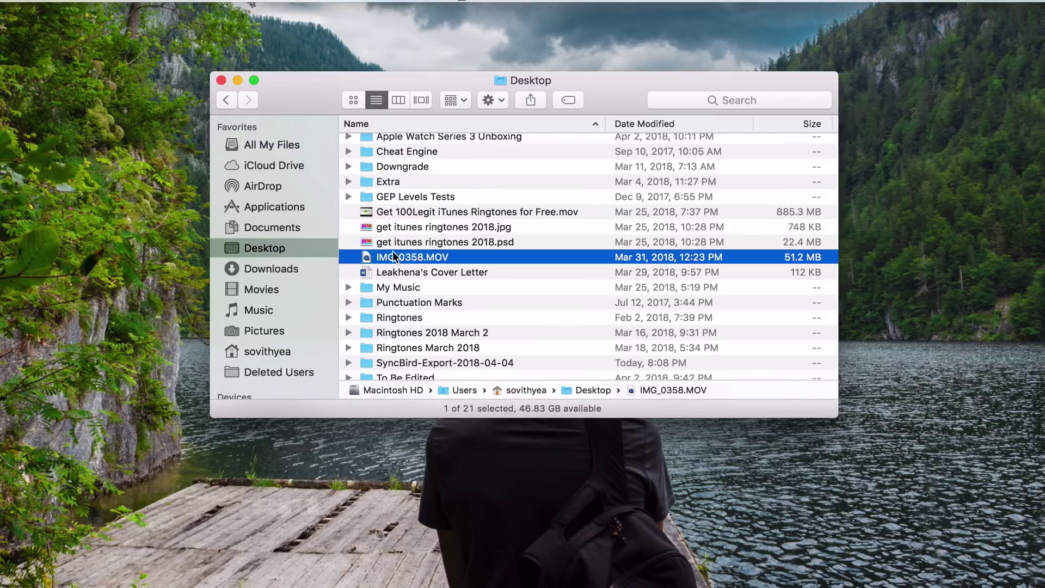
pyautogui.doubleClick(407, 257)
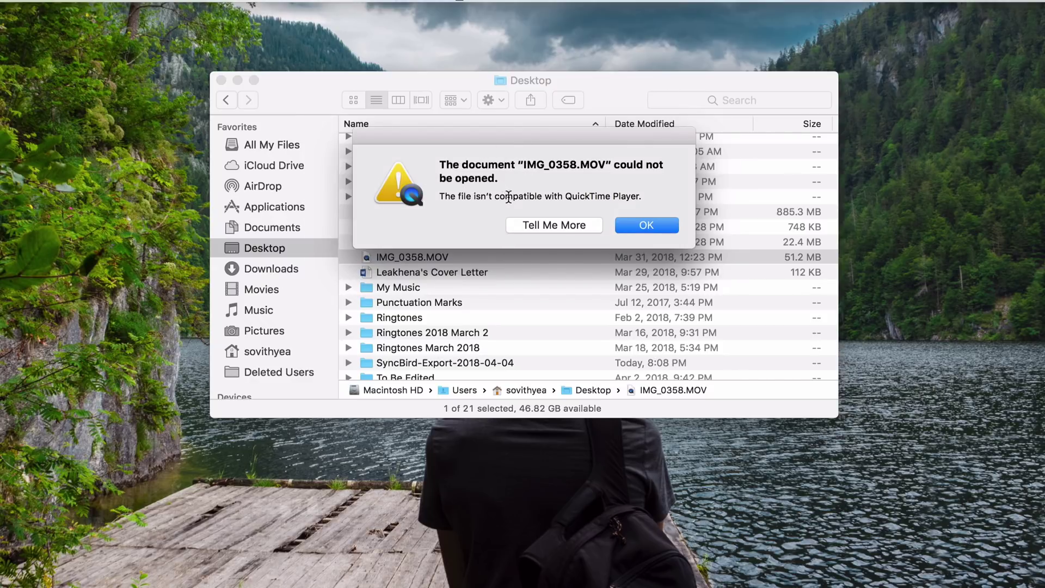
pyautogui.moveTo(461, 133); pyautogui.dragTo(353, 36)
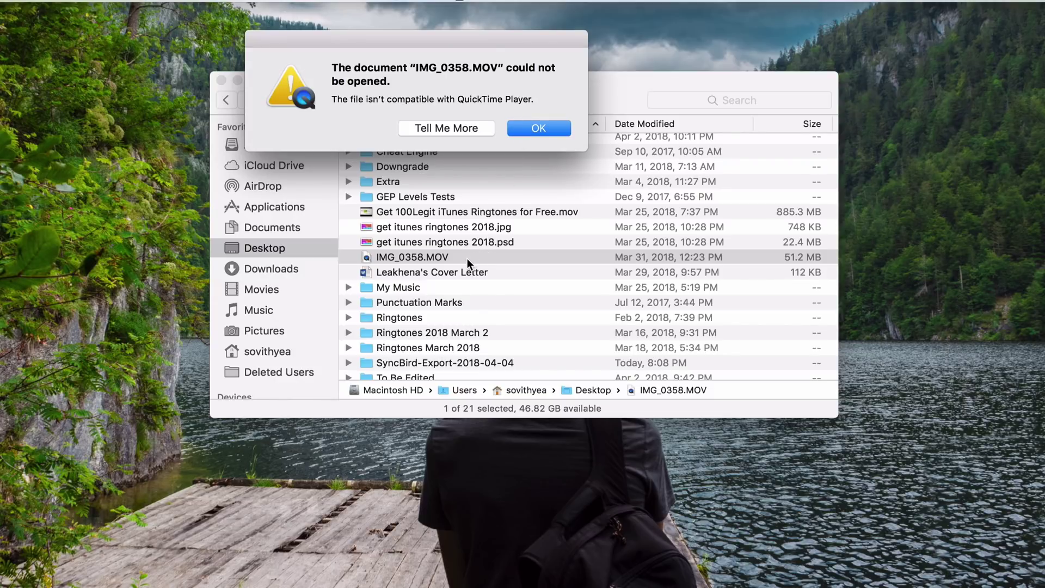
pyautogui.press('Return')
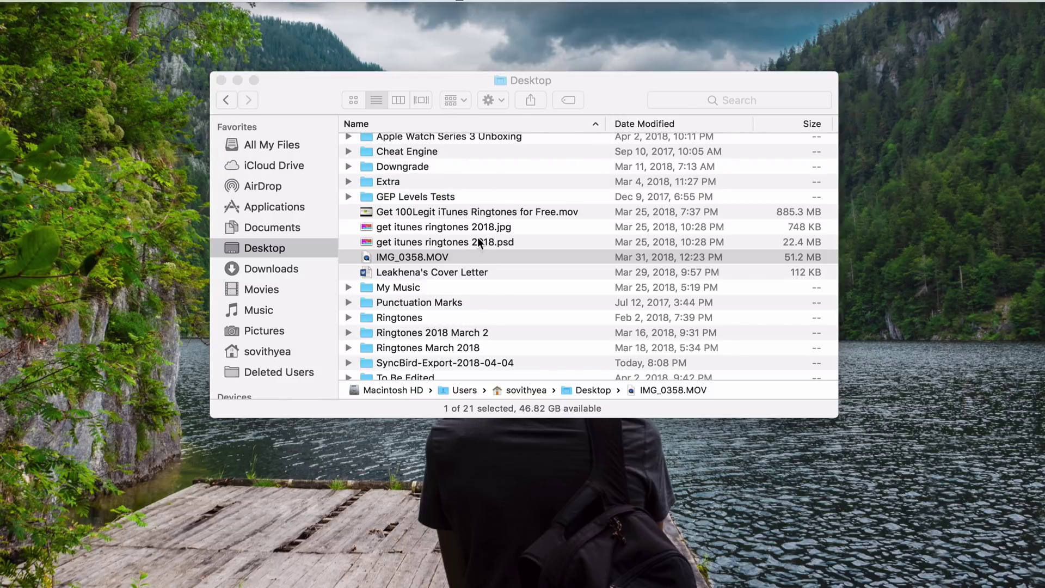
pyautogui.click(413, 256)
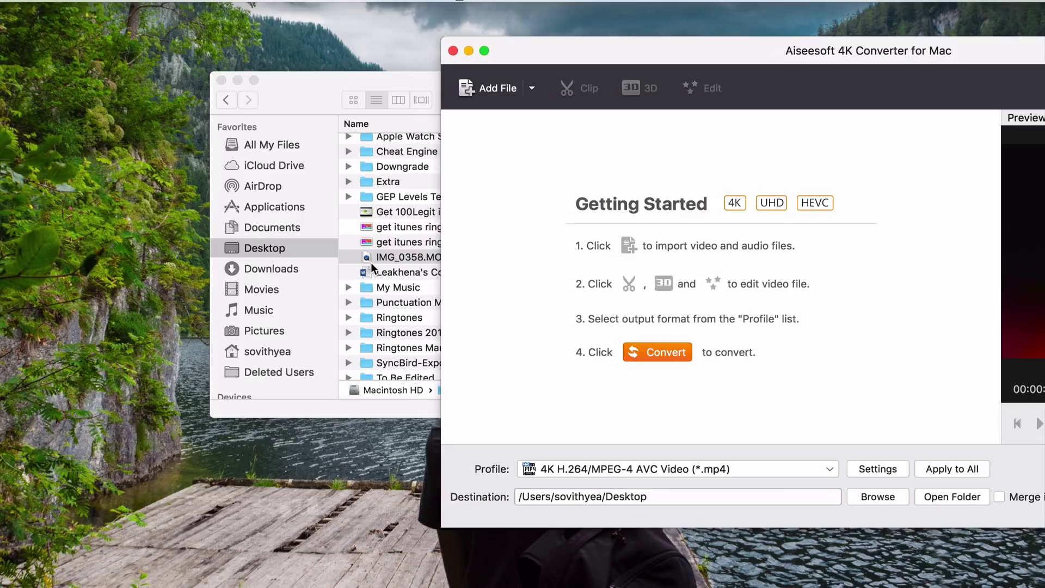
# Convert IMG_0358.MOV to IMG_0358.mp4 on the Desktop, then quit Aiseesoft 4K Converter.
pyautogui.moveTo(372, 259); pyautogui.dragTo(638, 293)
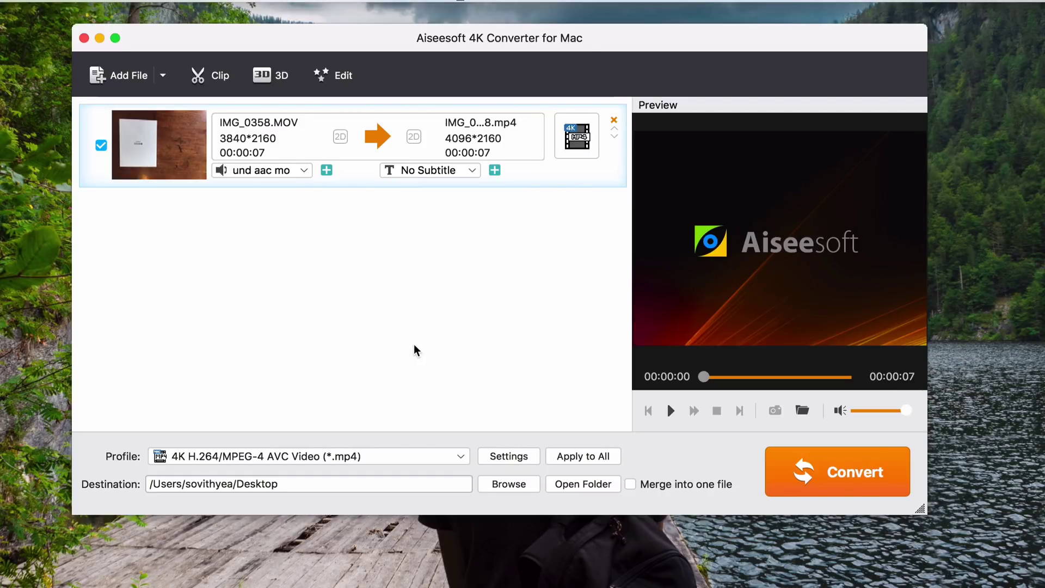
pyautogui.click(821, 476)
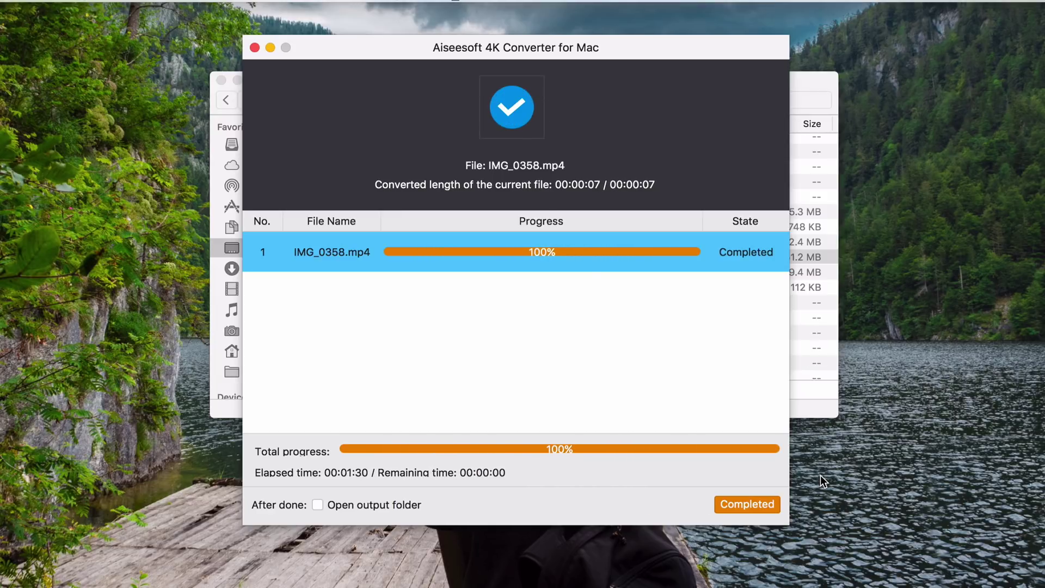
pyautogui.click(746, 503)
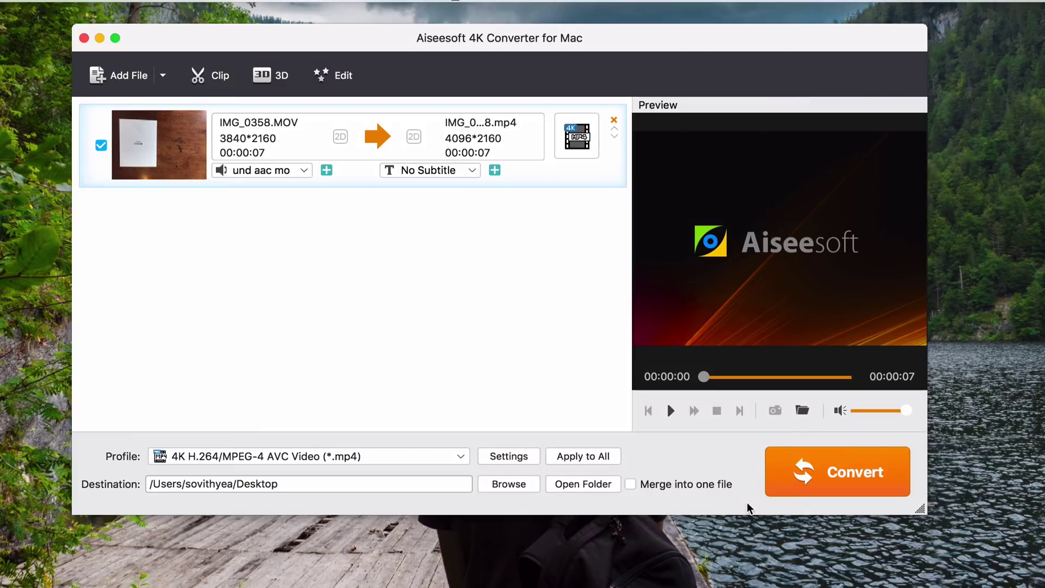
pyautogui.click(85, 39)
# Confirm quitting the converter and open IMG_0358.mp4 with QuickTime Player.
pyautogui.click(644, 281)
pyautogui.scroll(2, 409, 277)
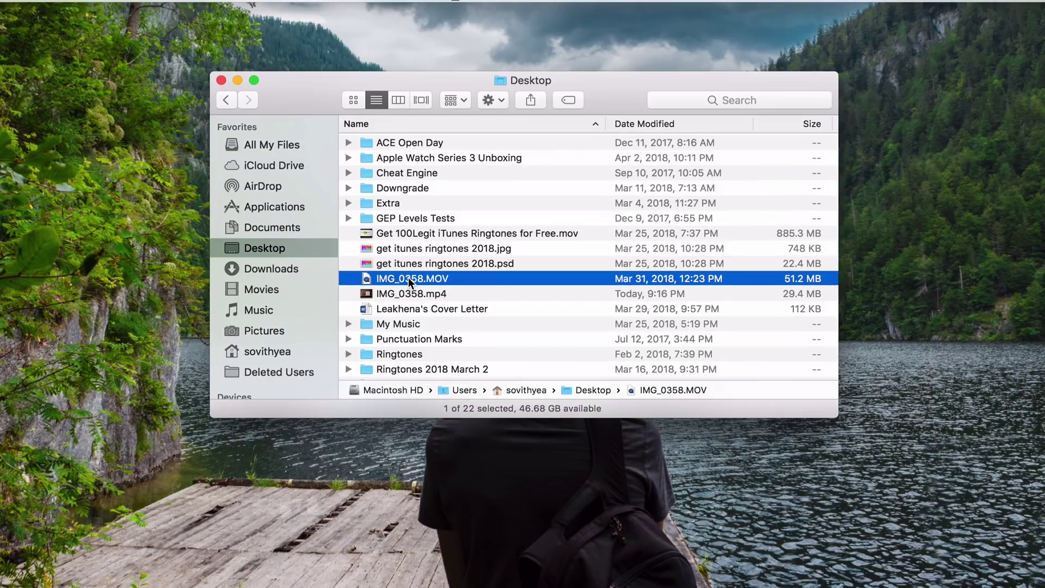
pyautogui.rightClick(435, 293)
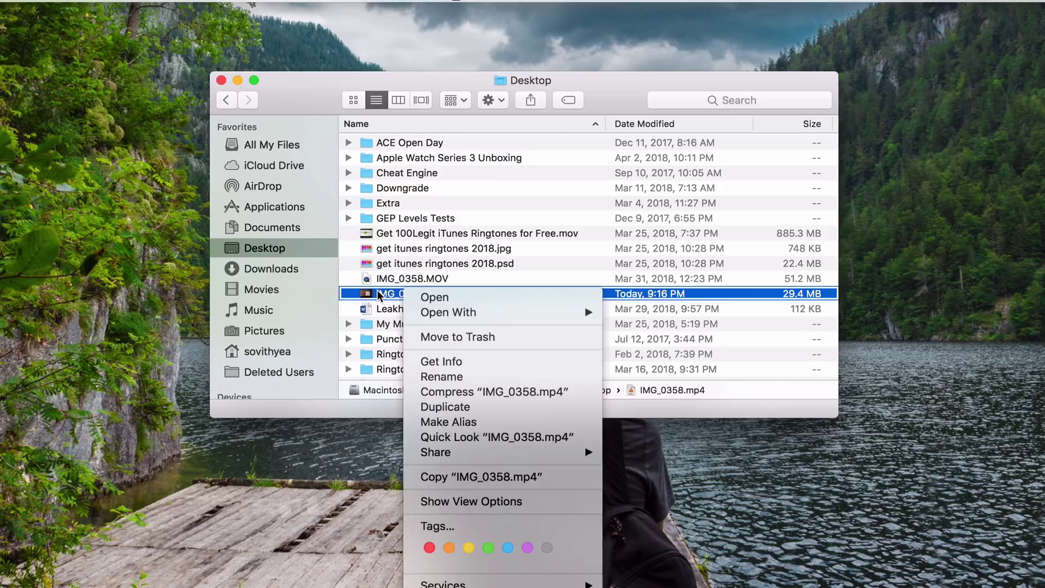
pyautogui.click(377, 291)
pyautogui.rightClick(377, 291)
pyautogui.moveTo(429, 313)
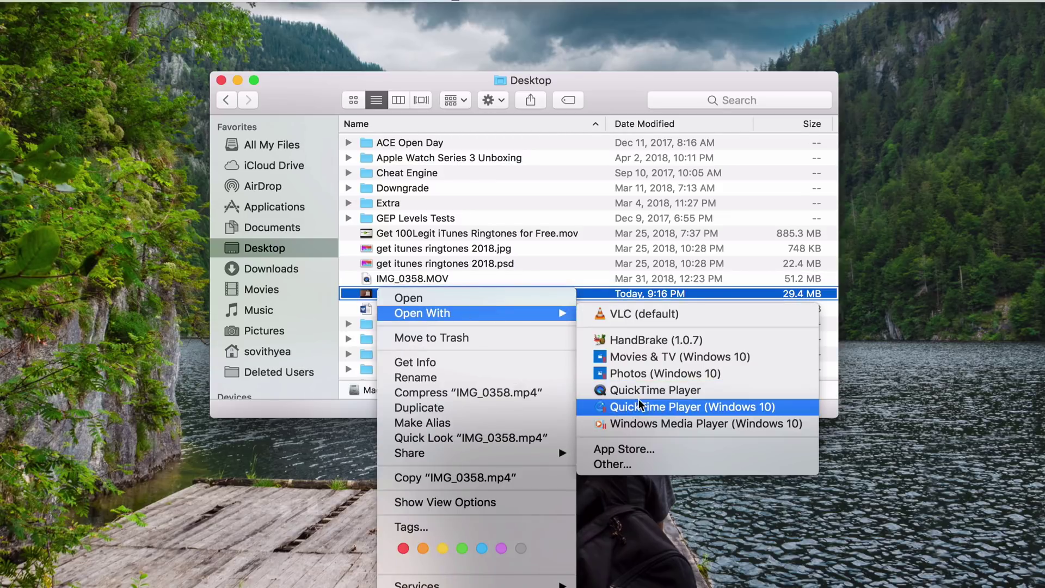
pyautogui.click(651, 390)
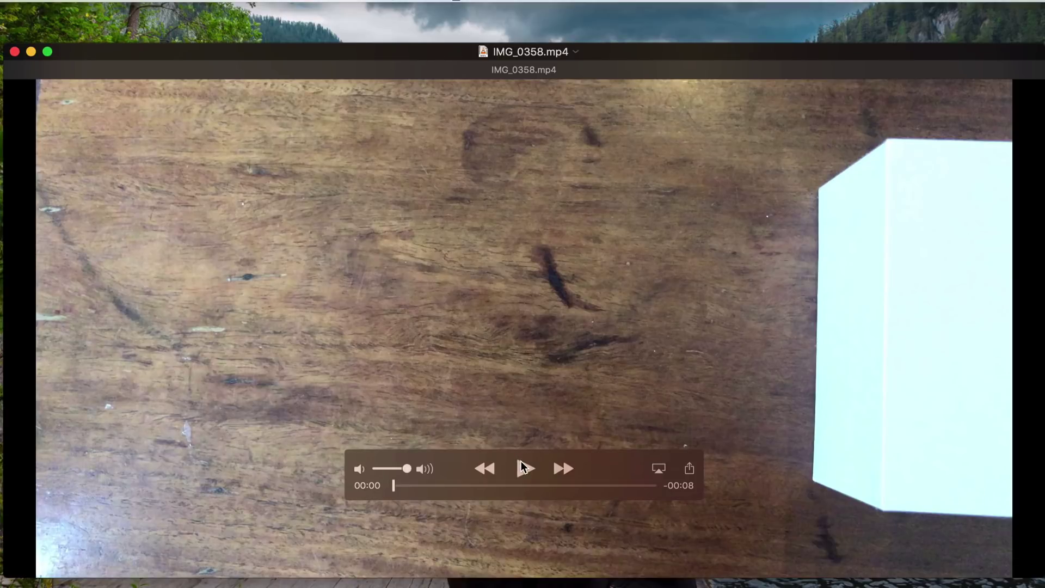
# Play and pause the converted video, then close the QuickTime window.
pyautogui.click(522, 467)
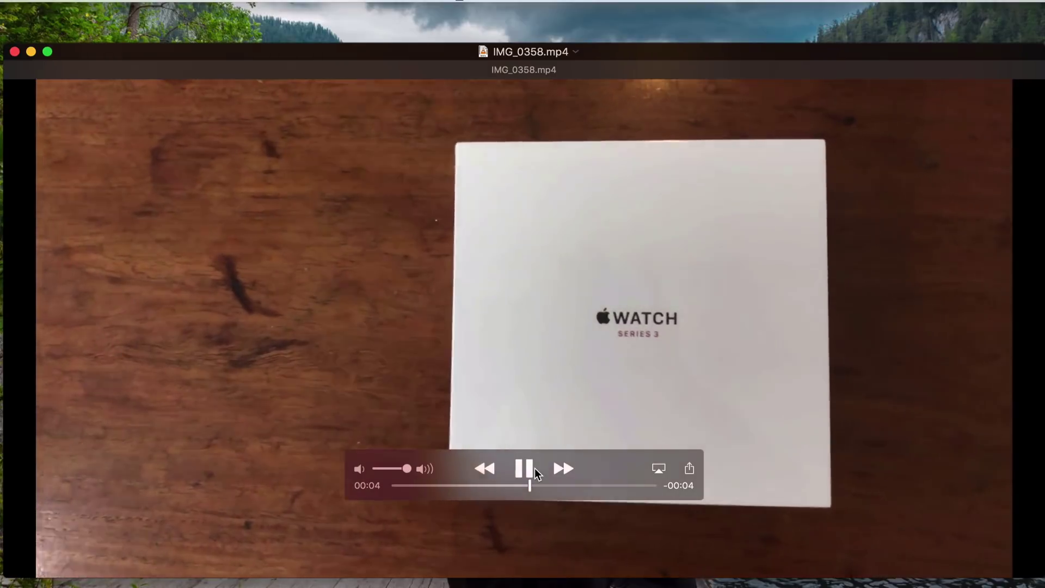
pyautogui.click(527, 468)
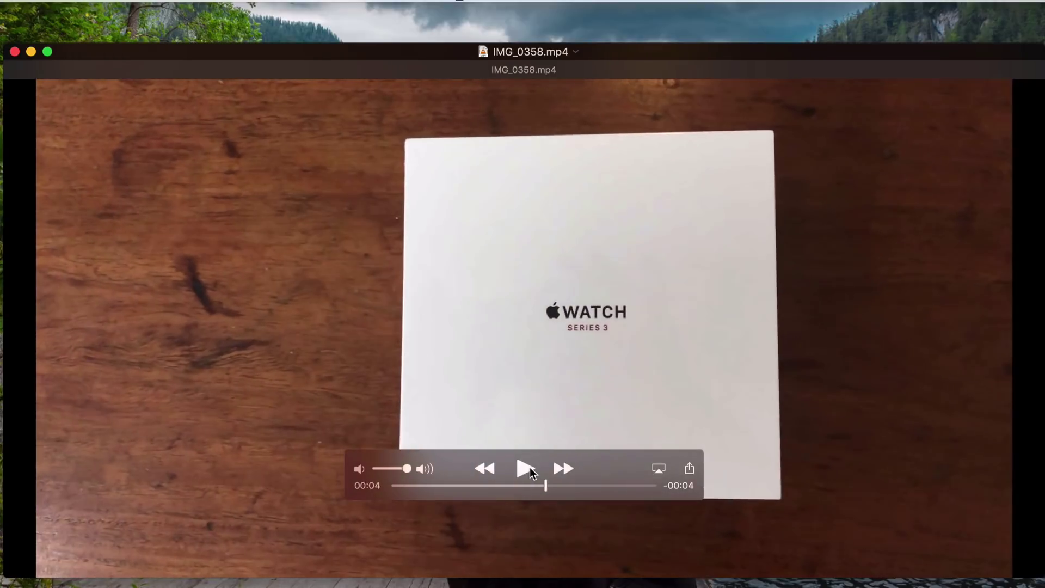
pyautogui.click(15, 51)
# Show Get Info for IMG_0358.mp4 (29.4 MB) and IMG_0358.MOV (51.2 MB).
pyautogui.rightClick(423, 293)
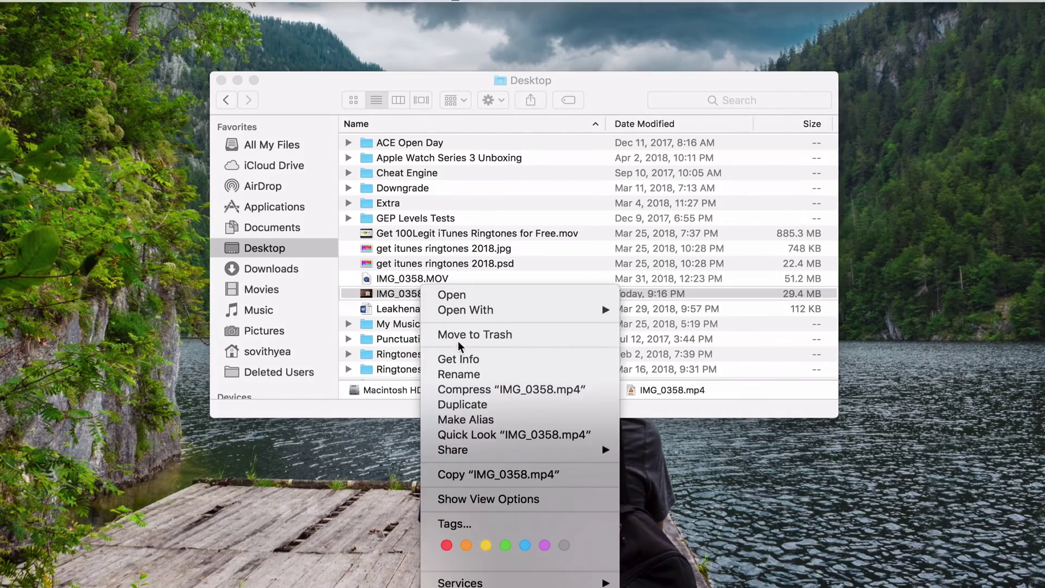
pyautogui.click(482, 359)
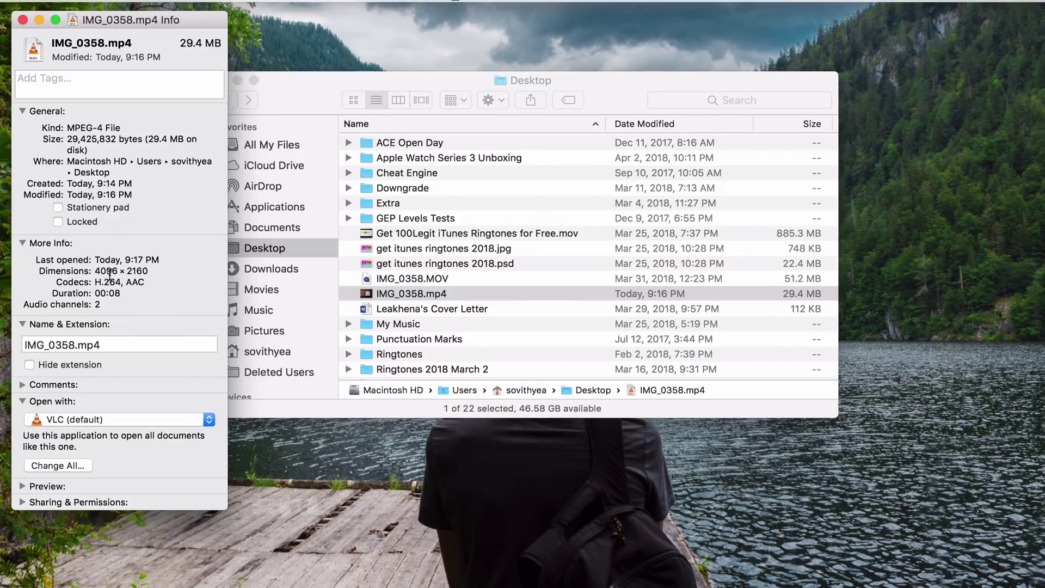
pyautogui.click(421, 269)
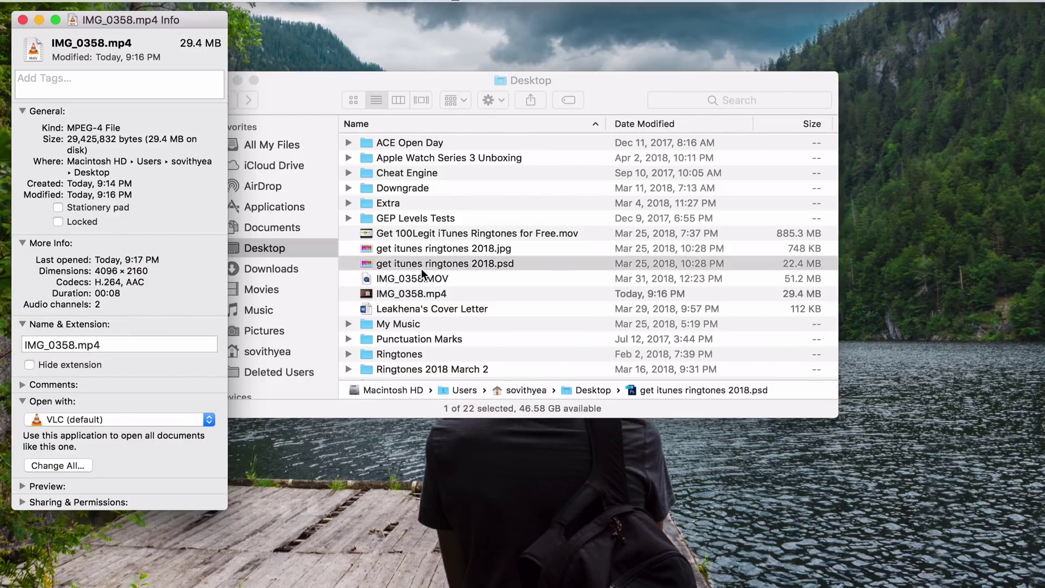
pyautogui.click(424, 275)
pyautogui.rightClick(424, 276)
pyautogui.click(466, 348)
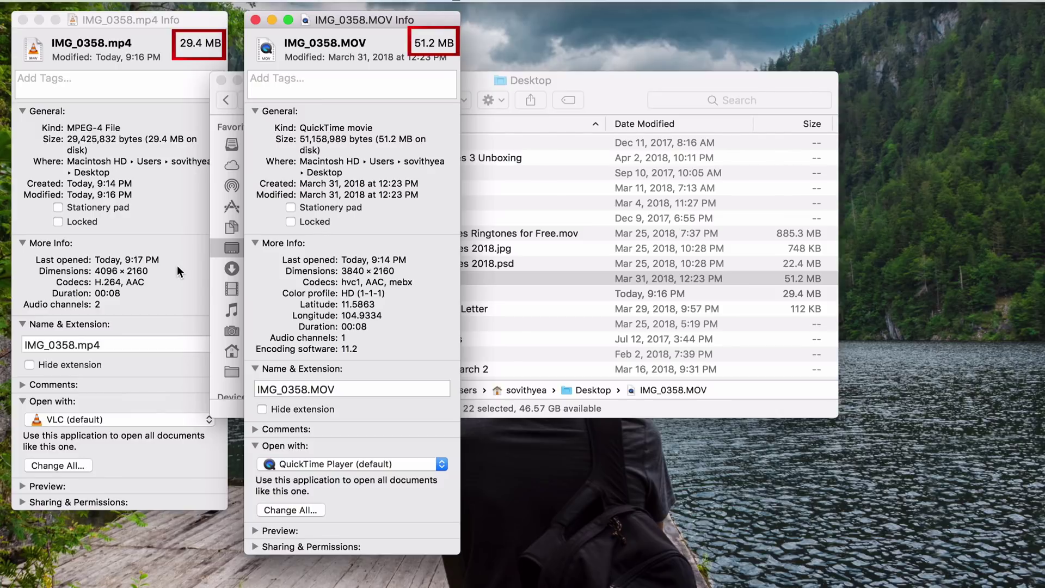
# Close both Info windows and reselect IMG_0358.mp4.
pyautogui.click(255, 19)
pyautogui.click(22, 20)
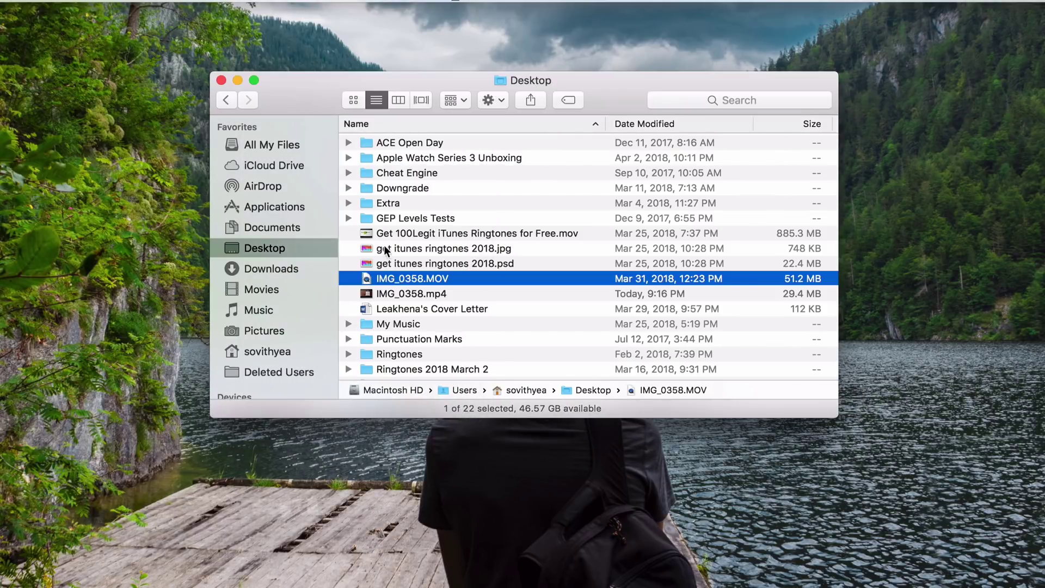
pyautogui.click(450, 295)
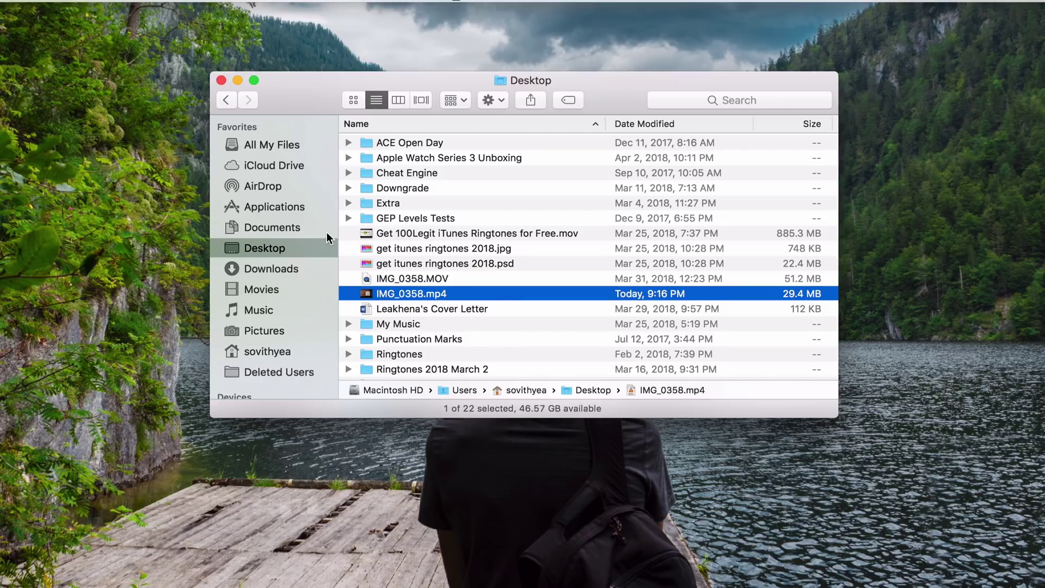